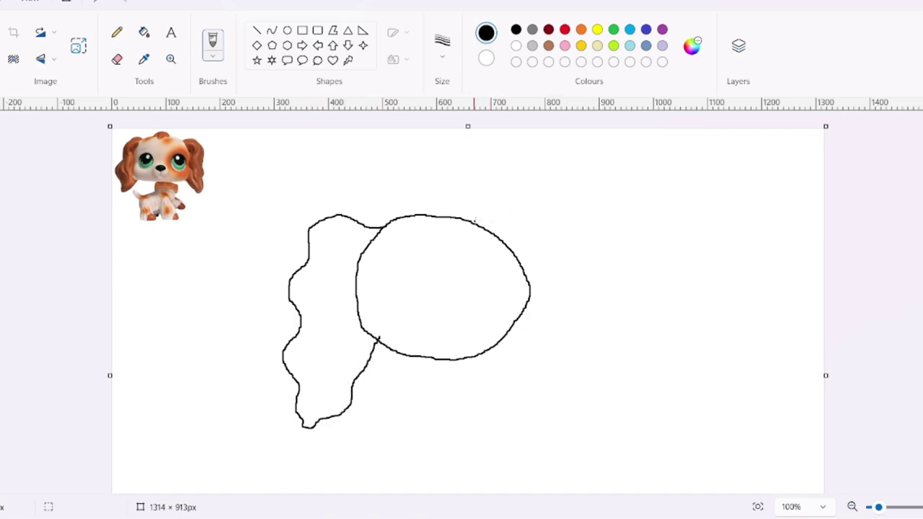
# Draw the long wavy ear on the right side of the head and a jagged hair tuft on top.
pyautogui.moveTo(474, 220)
pyautogui.mouseDown()
pyautogui.moveTo(511, 202)
pyautogui.moveTo(535, 205)
pyautogui.moveTo(591, 259)
pyautogui.moveTo(597, 307)
pyautogui.moveTo(585, 335)
pyautogui.moveTo(600, 359)
pyautogui.moveTo(579, 422)
pyautogui.moveTo(529, 378)
pyautogui.moveTo(504, 338)
pyautogui.mouseUp()
pyautogui.moveTo(427, 214)
pyautogui.mouseDown()
pyautogui.moveTo(406, 234)
pyautogui.moveTo(408, 249)
pyautogui.moveTo(432, 256)
pyautogui.moveTo(451, 225)
pyautogui.mouseUp()
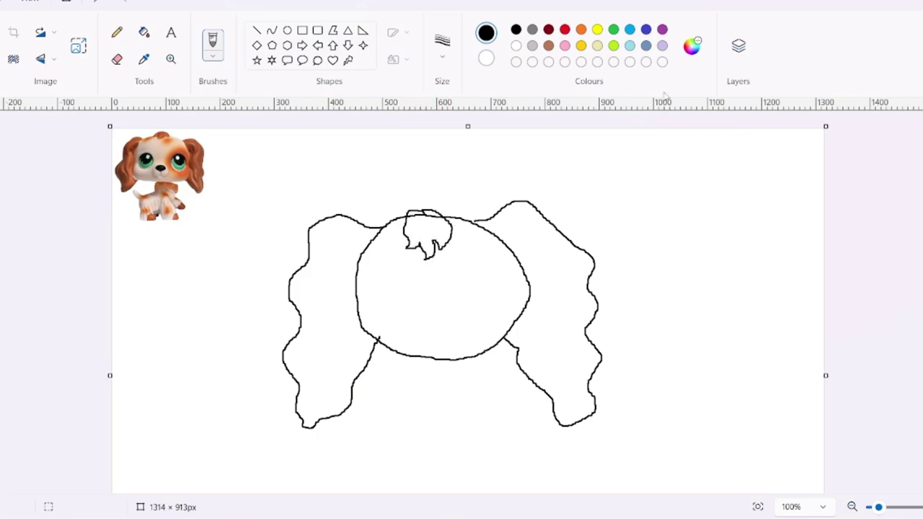
# Erase the head outline crossing the hair tuft and redraw the tuft's top edge in black.
pyautogui.click(486, 59)
pyautogui.click(486, 36)
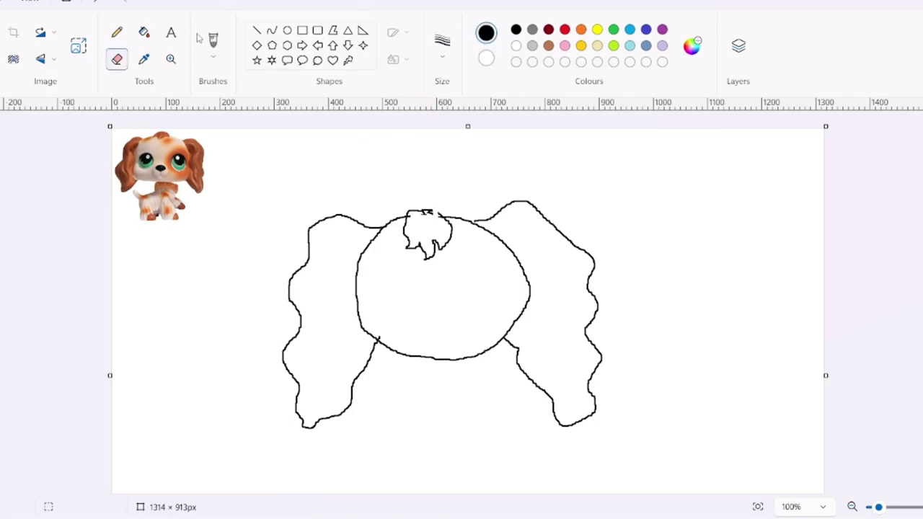
pyautogui.click(214, 44)
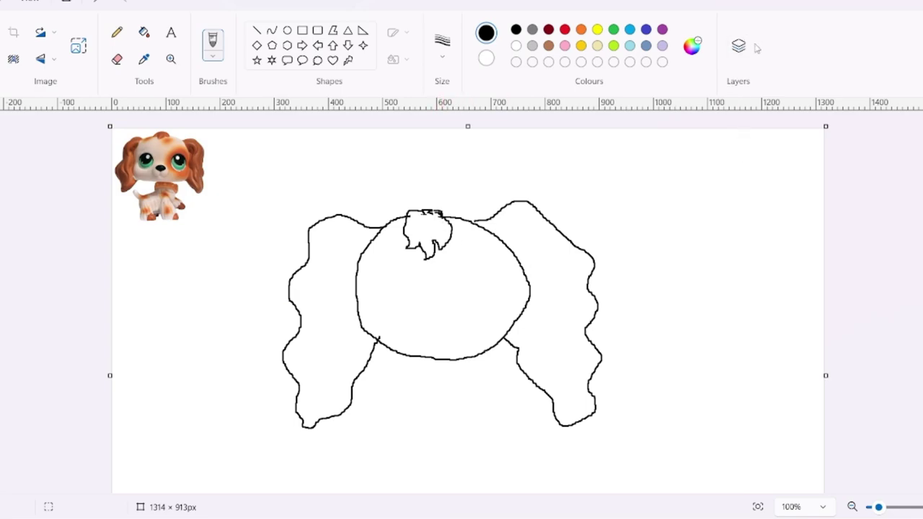
# Draw a small rounded nose with a curved two-part muzzle beneath it on the lower face.
pyautogui.scroll(-1, 510, 285)
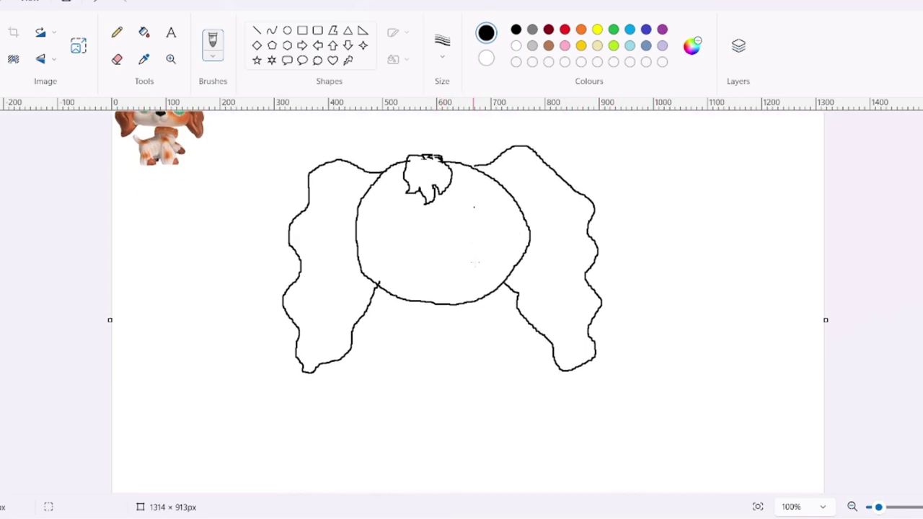
pyautogui.scroll(1, 510, 285)
pyautogui.scroll(-2, 469, 292)
pyautogui.scroll(1, 454, 297)
pyautogui.scroll(1, 454, 296)
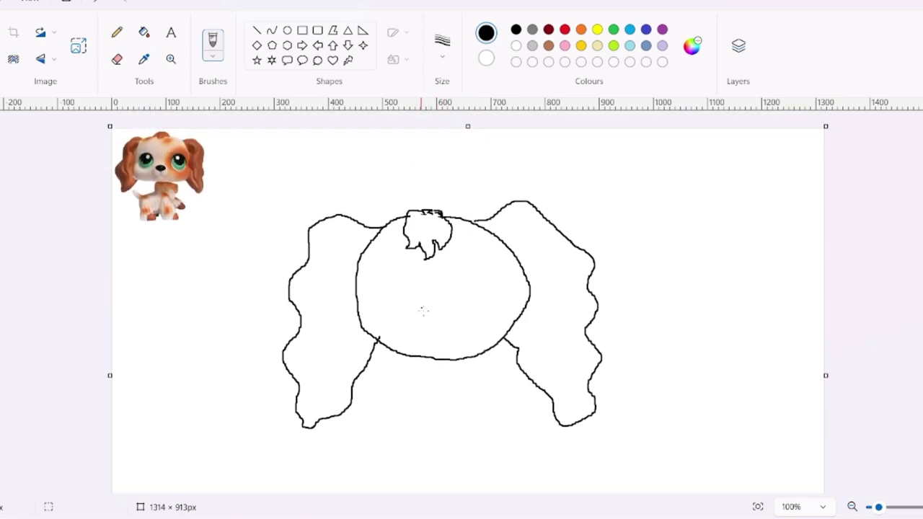
pyautogui.moveTo(430, 311); pyautogui.dragTo(441, 325)
pyautogui.moveTo(422, 332)
pyautogui.mouseDown()
pyautogui.moveTo(499, 358)
pyautogui.moveTo(521, 352)
pyautogui.moveTo(449, 333)
pyautogui.mouseUp()
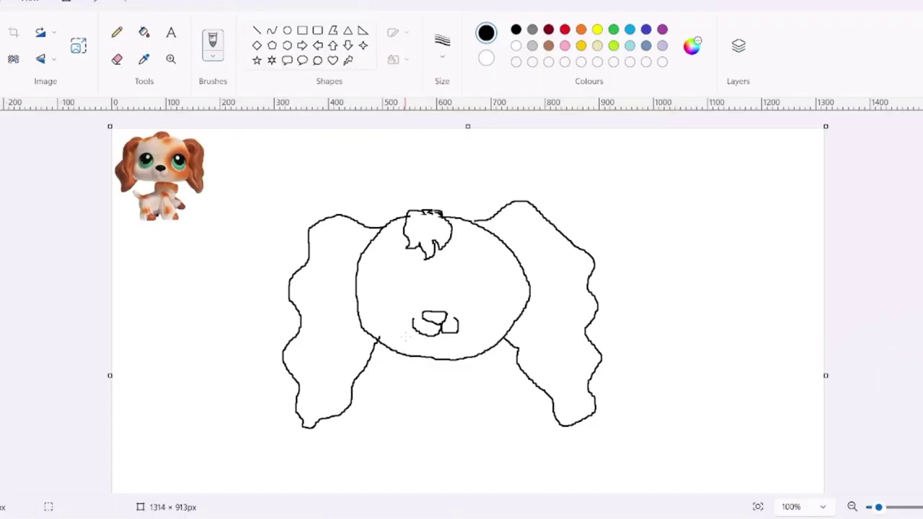
# Draw a pointed neck scarf below the head and add short fold lines inside it.
pyautogui.scroll(-2, 405, 312)
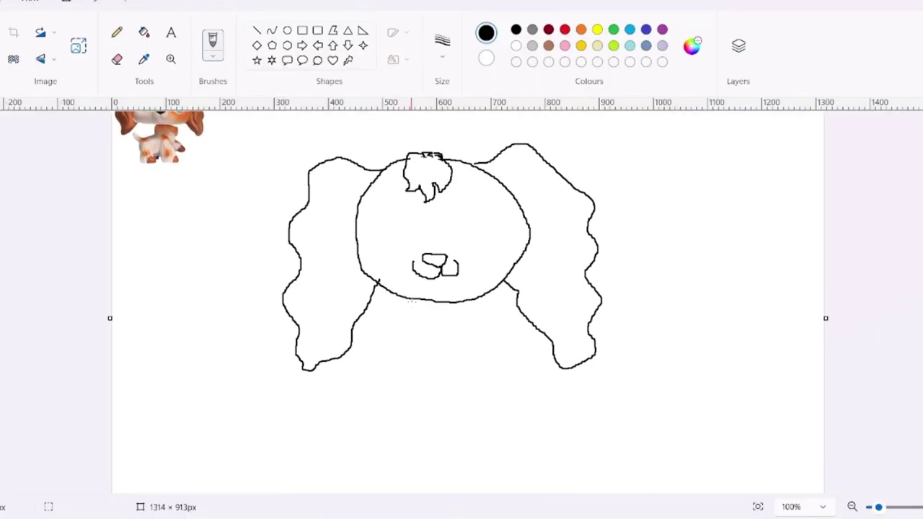
pyautogui.moveTo(406, 298)
pyautogui.mouseDown()
pyautogui.moveTo(419, 335)
pyautogui.moveTo(460, 328)
pyautogui.moveTo(491, 294)
pyautogui.mouseUp()
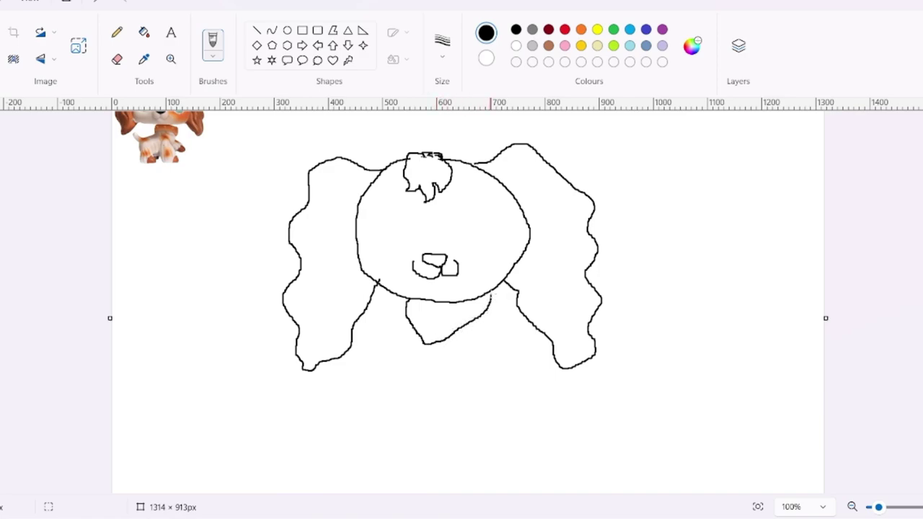
pyautogui.moveTo(426, 333); pyautogui.dragTo(447, 315)
# Draw the raised front leg left of the scarf with its paw, dismissing the comment notification.
pyautogui.moveTo(411, 321); pyautogui.dragTo(388, 368)
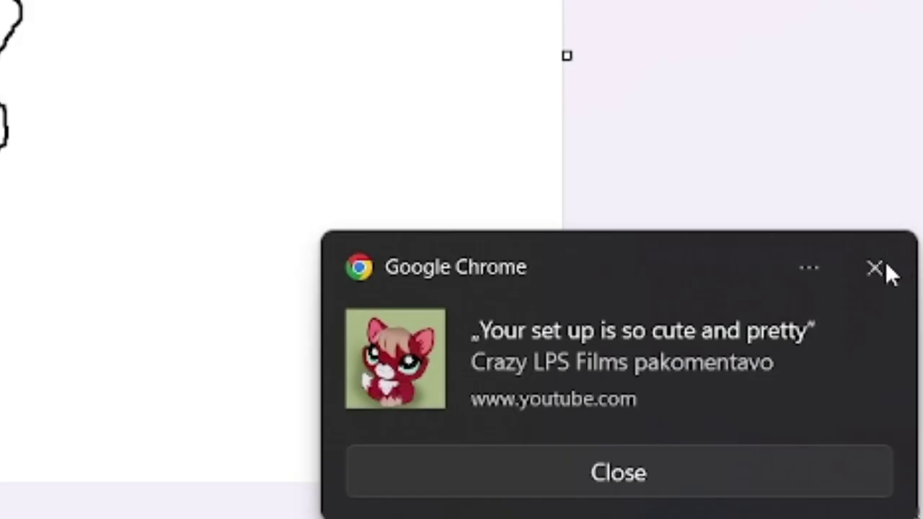
pyautogui.click(876, 269)
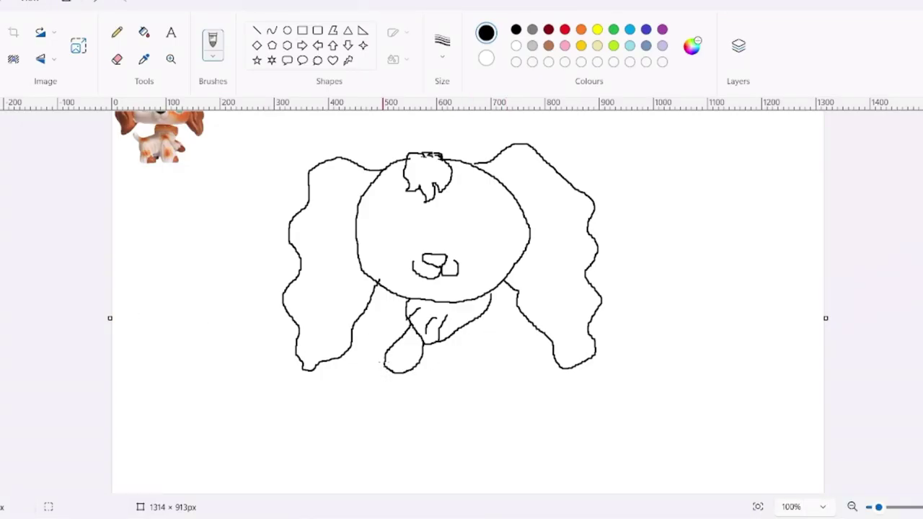
pyautogui.moveTo(380, 361); pyautogui.dragTo(399, 380)
# Draw the standing front leg below the scarf, undoing the oversized paw and redrawing it smaller.
pyautogui.moveTo(431, 348)
pyautogui.mouseDown()
pyautogui.moveTo(430, 393)
pyautogui.moveTo(418, 399)
pyautogui.moveTo(442, 409)
pyautogui.mouseUp()
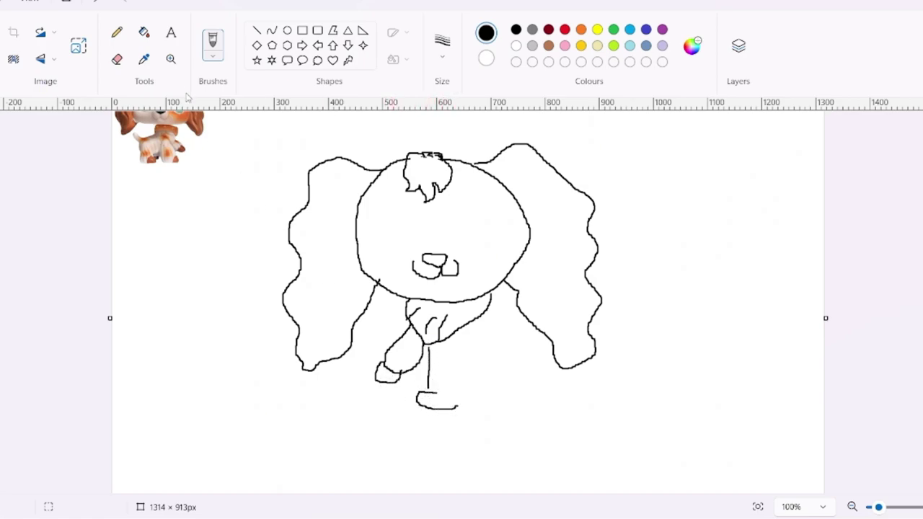
pyautogui.hotkey('ctrl', 'z')
pyautogui.moveTo(431, 404)
pyautogui.mouseDown()
pyautogui.moveTo(428, 392)
pyautogui.moveTo(459, 385)
pyautogui.moveTo(467, 346)
pyautogui.mouseUp()
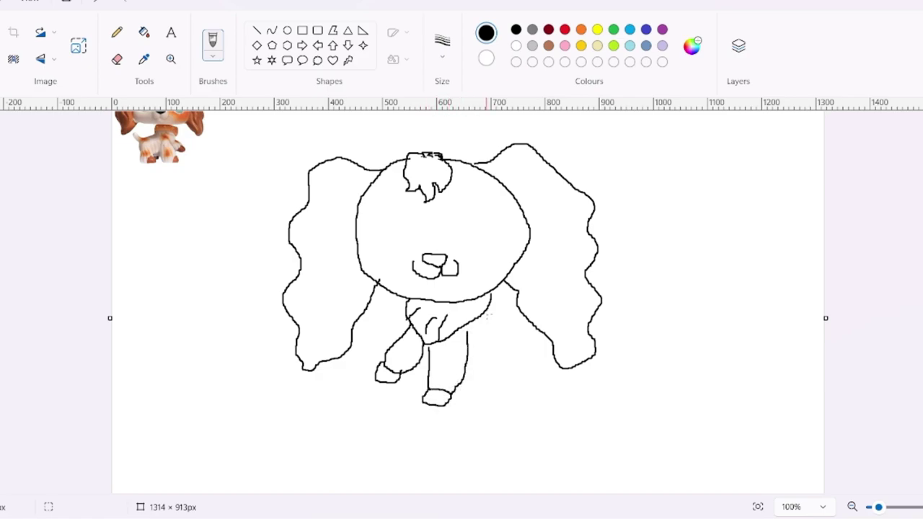
# Draw the back line, tail, hind leg with paw, and the belly line joining it to the front leg.
pyautogui.moveTo(491, 310)
pyautogui.mouseDown()
pyautogui.moveTo(542, 343)
pyautogui.moveTo(496, 388)
pyautogui.moveTo(522, 409)
pyautogui.moveTo(533, 374)
pyautogui.mouseUp()
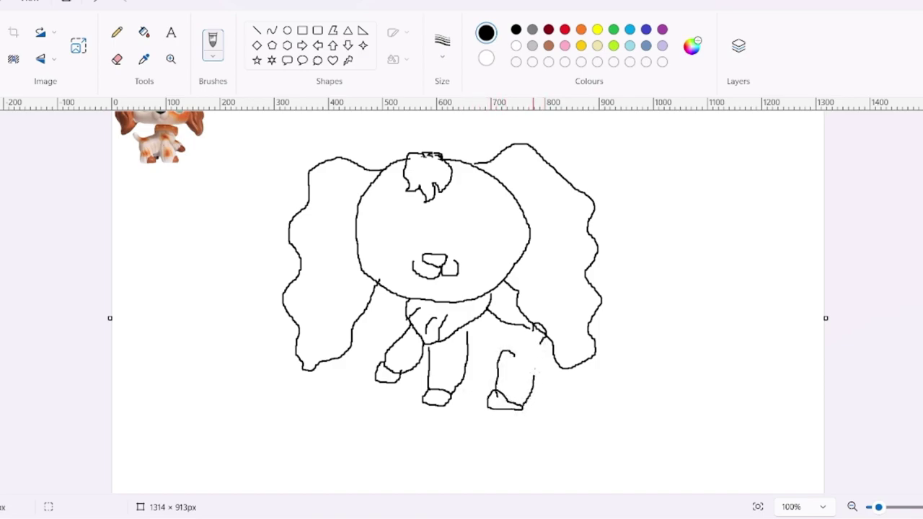
pyautogui.moveTo(462, 377); pyautogui.dragTo(496, 375)
# Draw a large round eye outline on the right side of the face.
pyautogui.scroll(2, 506, 313)
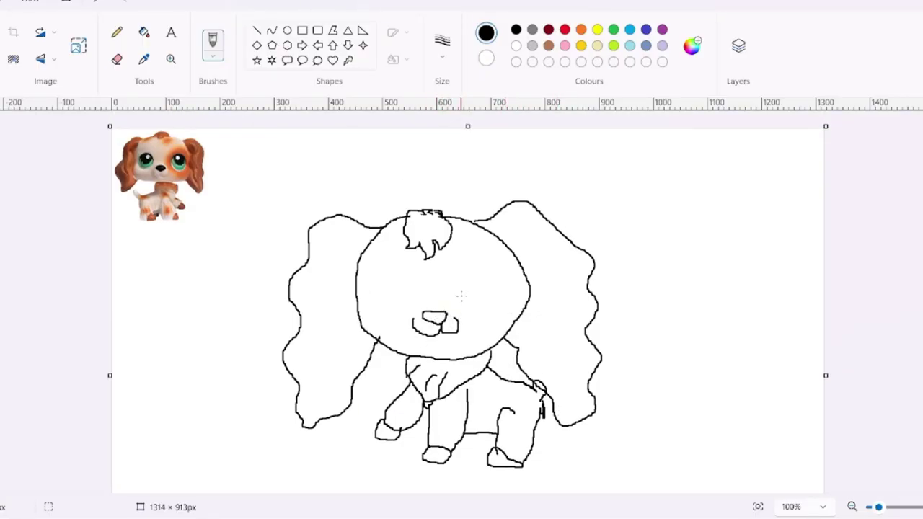
pyautogui.moveTo(465, 272); pyautogui.dragTo(497, 264)
pyautogui.moveTo(460, 300)
pyautogui.mouseDown()
pyautogui.moveTo(489, 310)
pyautogui.moveTo(506, 296)
pyautogui.moveTo(505, 272)
pyautogui.mouseUp()
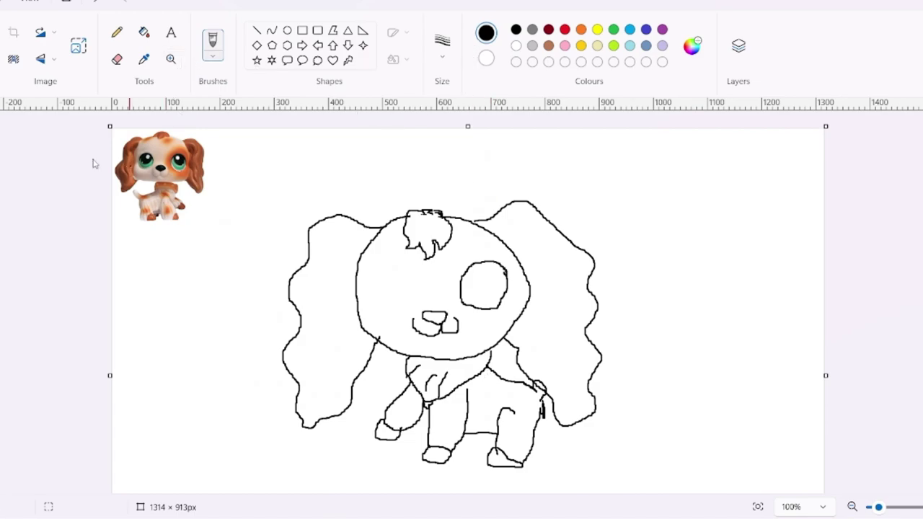
# Select the whole eye outline with a free-form selection of about 136 × 125 px.
pyautogui.click(41, 32)
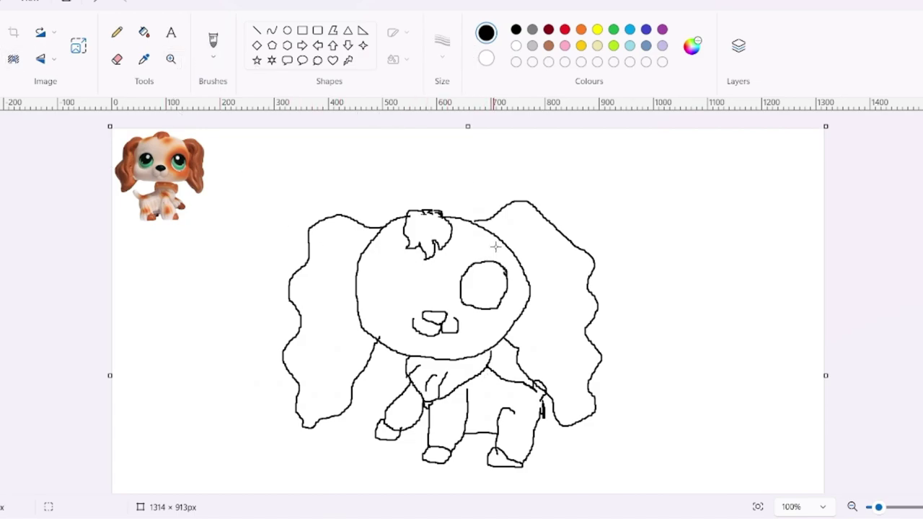
pyautogui.moveTo(496, 248)
pyautogui.mouseDown()
pyautogui.moveTo(456, 299)
pyautogui.moveTo(458, 314)
pyautogui.mouseUp()
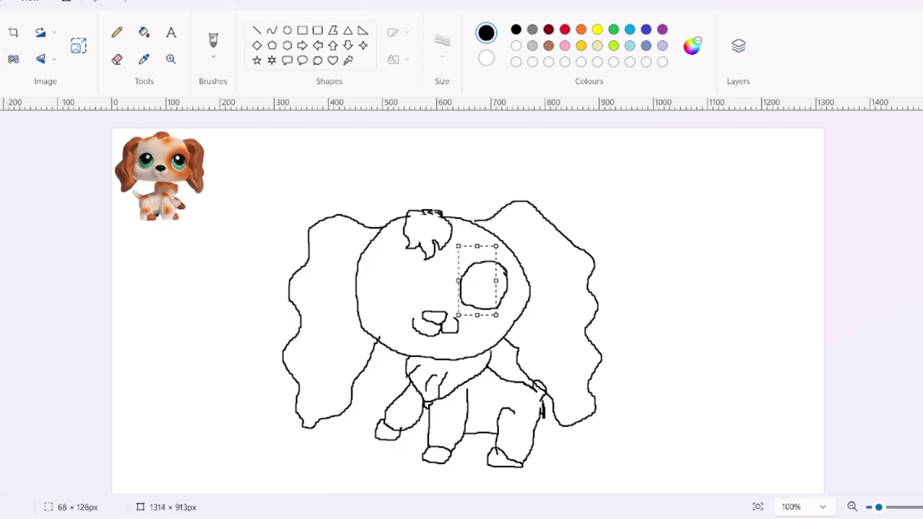
pyautogui.click(2, 58)
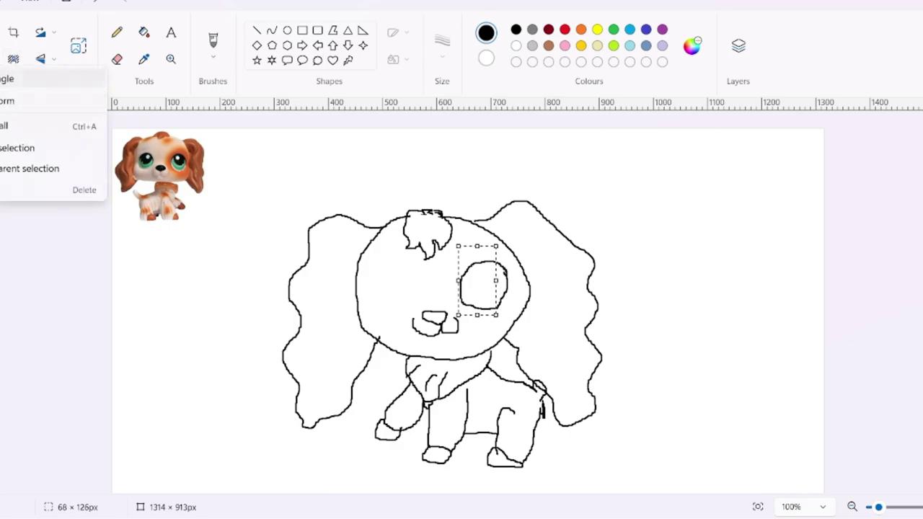
pyautogui.click(9, 100)
pyautogui.moveTo(496, 248); pyautogui.dragTo(454, 325)
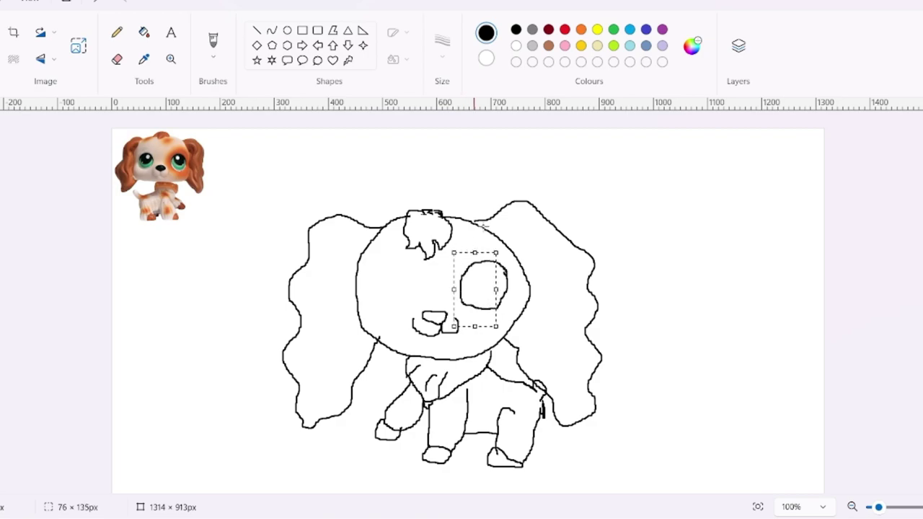
pyautogui.moveTo(480, 234)
pyautogui.mouseDown()
pyautogui.moveTo(457, 268)
pyautogui.moveTo(473, 322)
pyautogui.mouseUp()
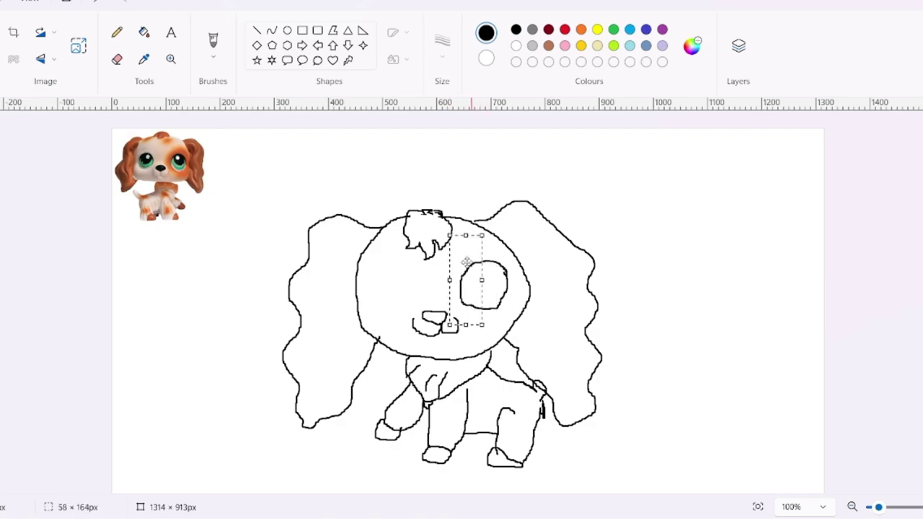
pyautogui.click(488, 251)
pyautogui.moveTo(488, 250)
pyautogui.mouseDown()
pyautogui.moveTo(459, 267)
pyautogui.moveTo(448, 298)
pyautogui.moveTo(477, 317)
pyautogui.moveTo(497, 316)
pyautogui.moveTo(513, 299)
pyautogui.moveTo(522, 274)
pyautogui.moveTo(489, 250)
pyautogui.mouseUp()
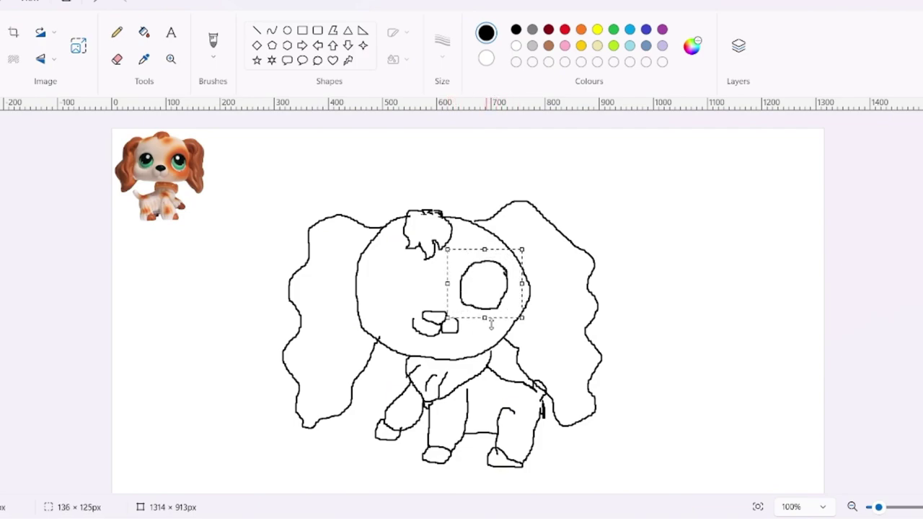
# Copy the selected eye and place the pasted copy on the left side of the face.
pyautogui.rightClick(512, 284)
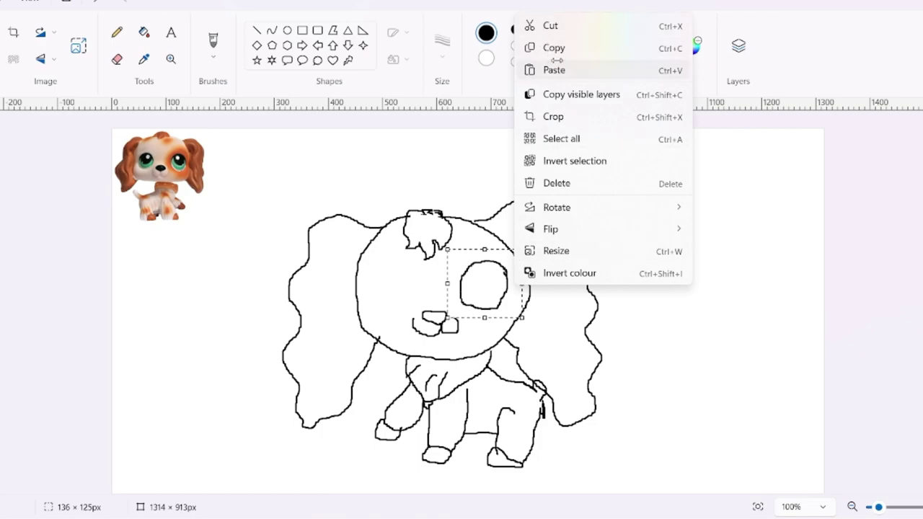
pyautogui.click(549, 49)
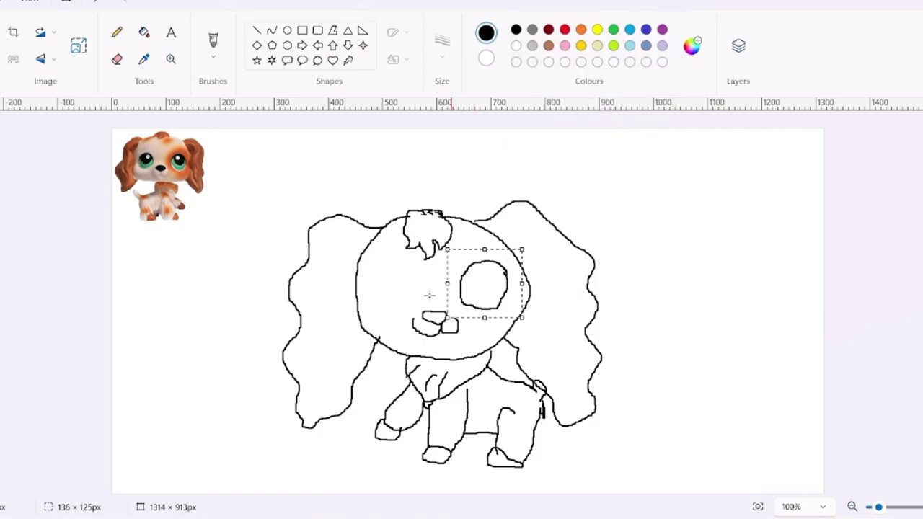
pyautogui.rightClick(391, 296)
pyautogui.click(432, 80)
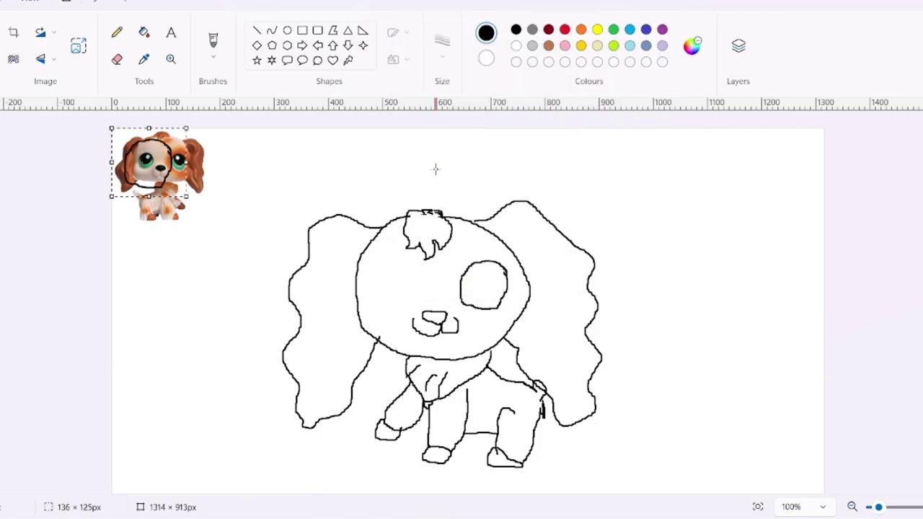
pyautogui.moveTo(193, 177); pyautogui.dragTo(400, 292)
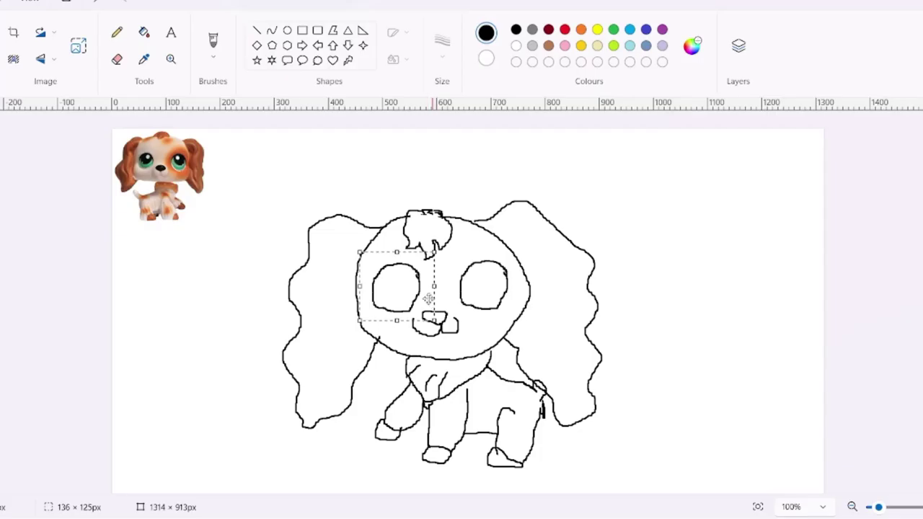
# Flip the copied eye horizontally and nudge it level with the original eye.
pyautogui.rightClick(411, 281)
pyautogui.moveTo(443, 225)
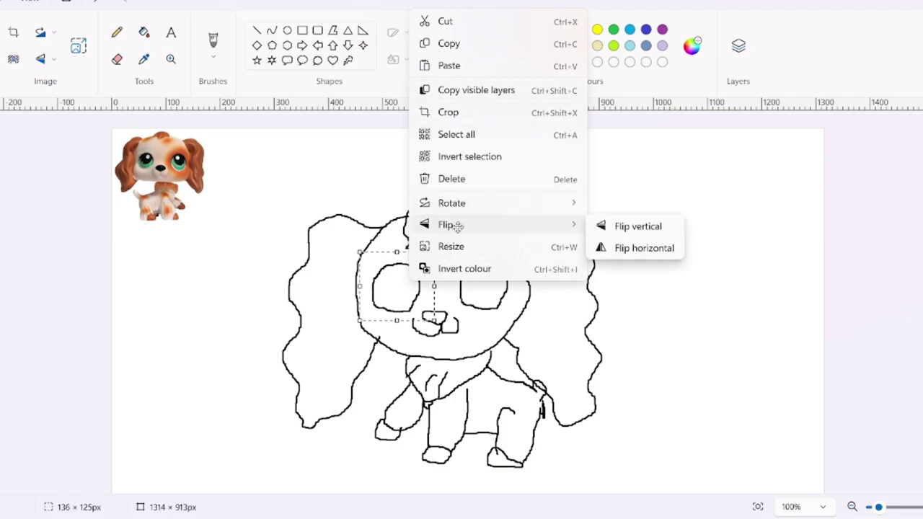
pyautogui.click(634, 246)
pyautogui.moveTo(418, 293); pyautogui.dragTo(415, 292)
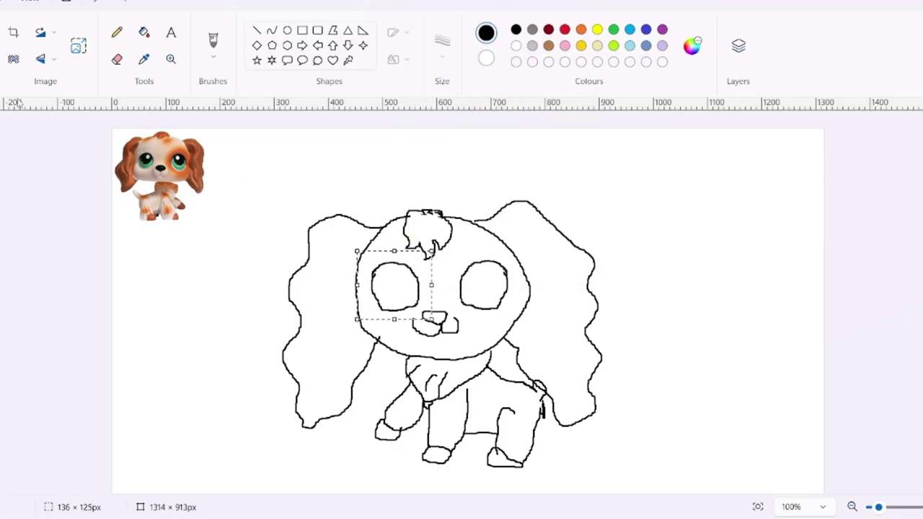
# Draw curved bands across the lower part of both eyes and add small highlight shapes inside each.
pyautogui.click(213, 40)
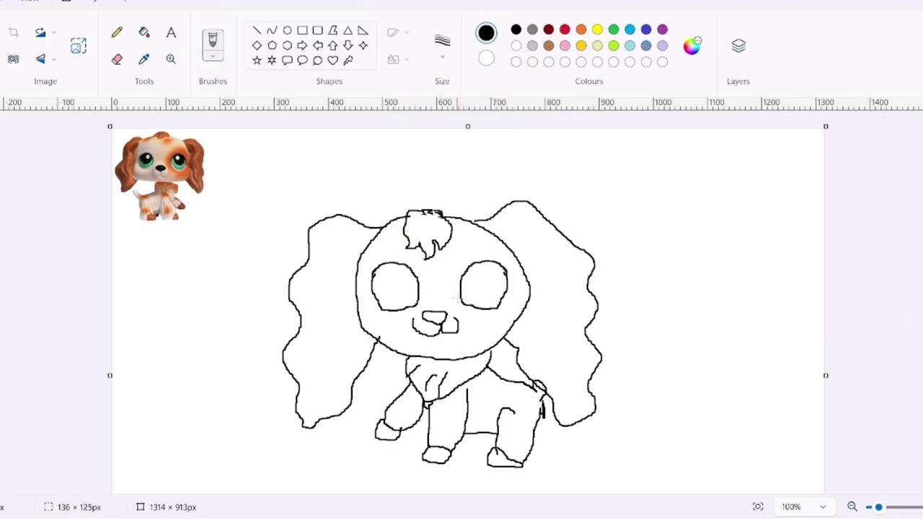
pyautogui.moveTo(460, 287); pyautogui.dragTo(492, 300)
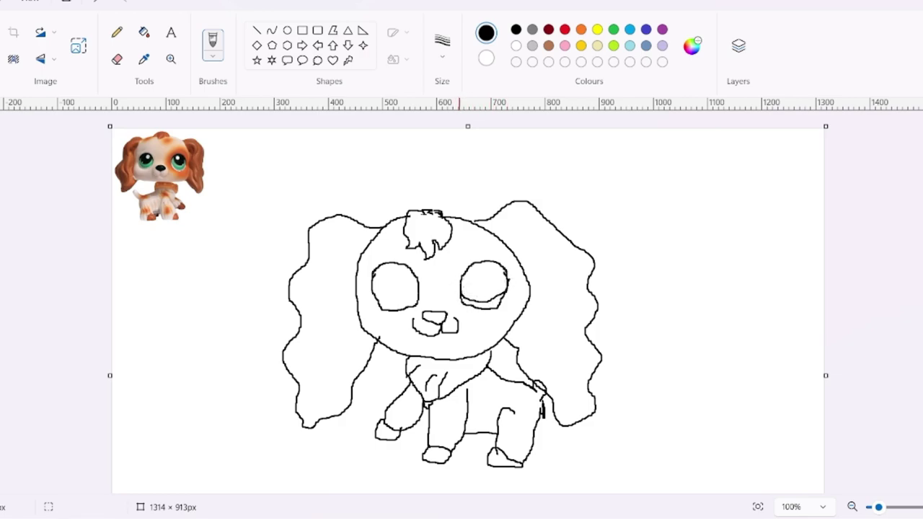
pyautogui.moveTo(469, 290)
pyautogui.mouseDown()
pyautogui.moveTo(506, 287)
pyautogui.moveTo(478, 270)
pyautogui.mouseUp()
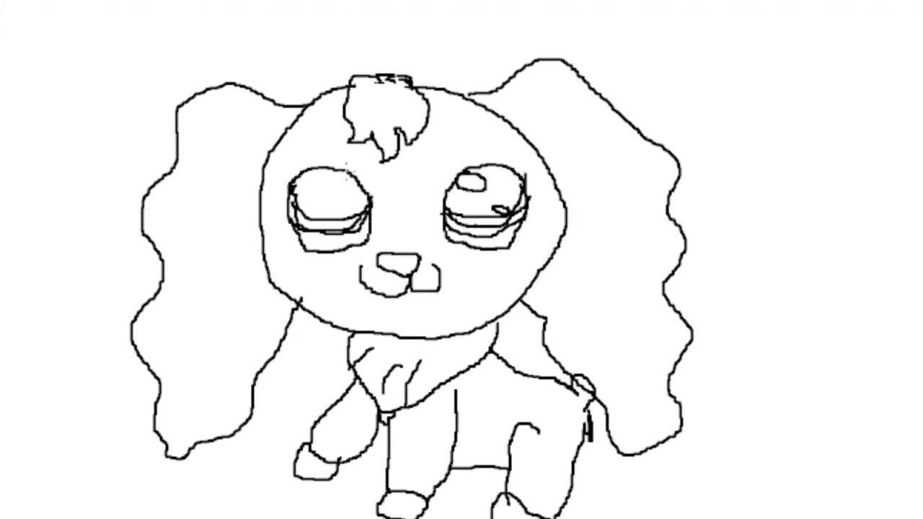
pyautogui.moveTo(347, 172)
pyautogui.mouseDown()
pyautogui.moveTo(355, 187)
pyautogui.moveTo(322, 192)
pyautogui.mouseUp()
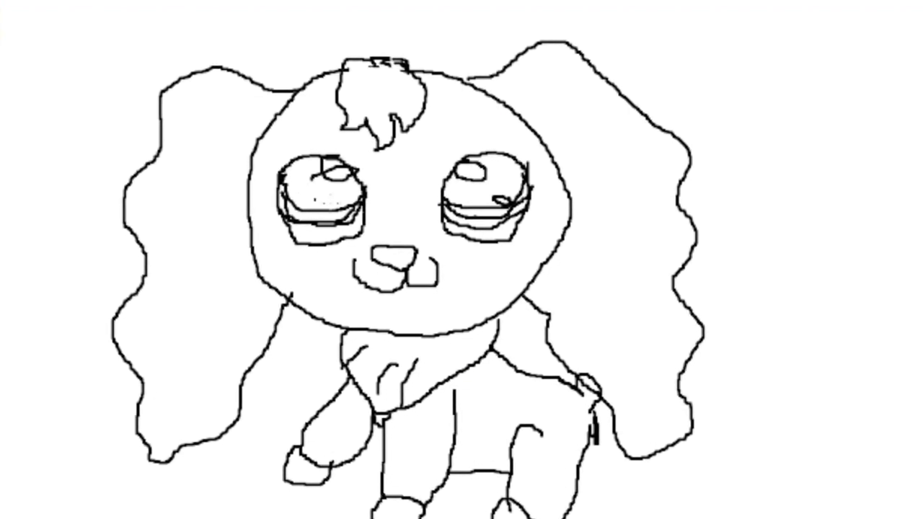
pyautogui.hotkey('ctrl', 'z')
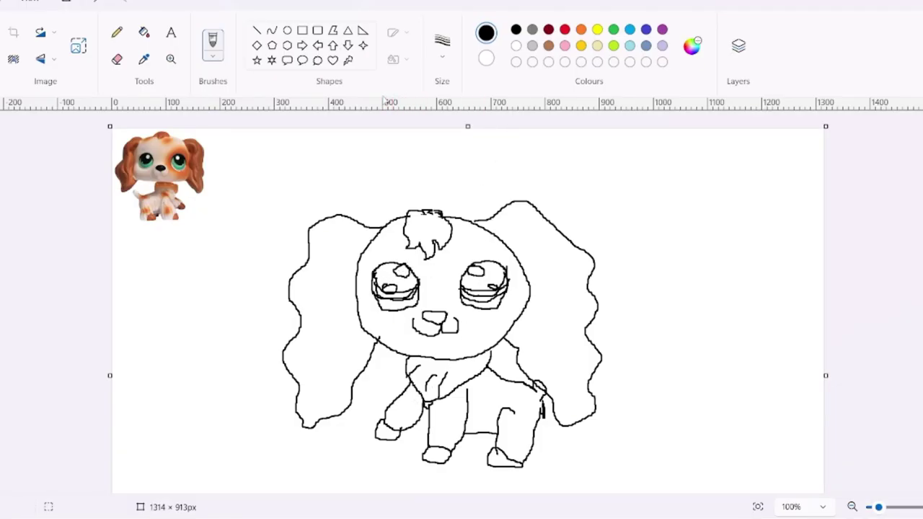
# Sample the green from the reference dog's eye and fill the lower band of the right eye with it.
pyautogui.click(144, 59)
pyautogui.click(179, 161)
pyautogui.click(144, 31)
pyautogui.click(482, 296)
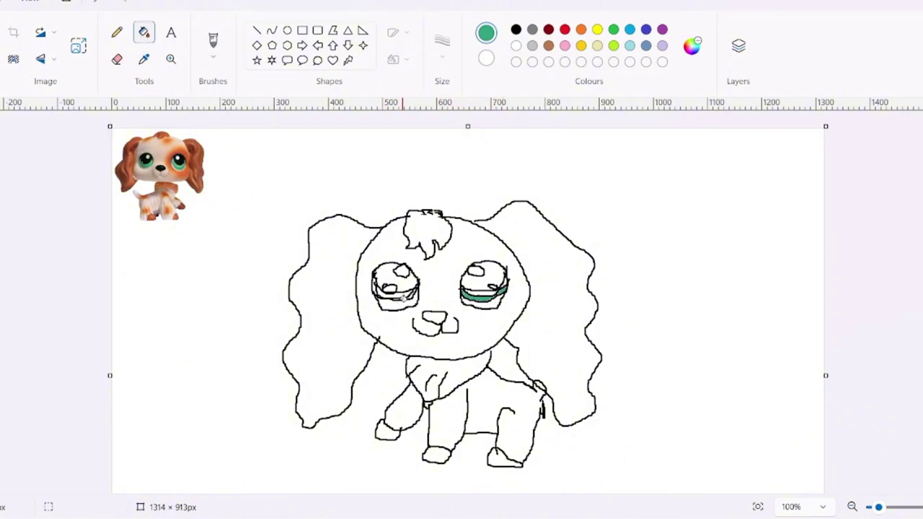
# Fill the outer lower band of the left eye with the same dark green, undoing any fill that lands on the outline.
pyautogui.moveTo(879, 507)
pyautogui.mouseDown()
pyautogui.moveTo(907, 507)
pyautogui.moveTo(896, 507)
pyautogui.mouseUp()
pyautogui.scroll(-2, 740, 373)
pyautogui.click(740, 347)
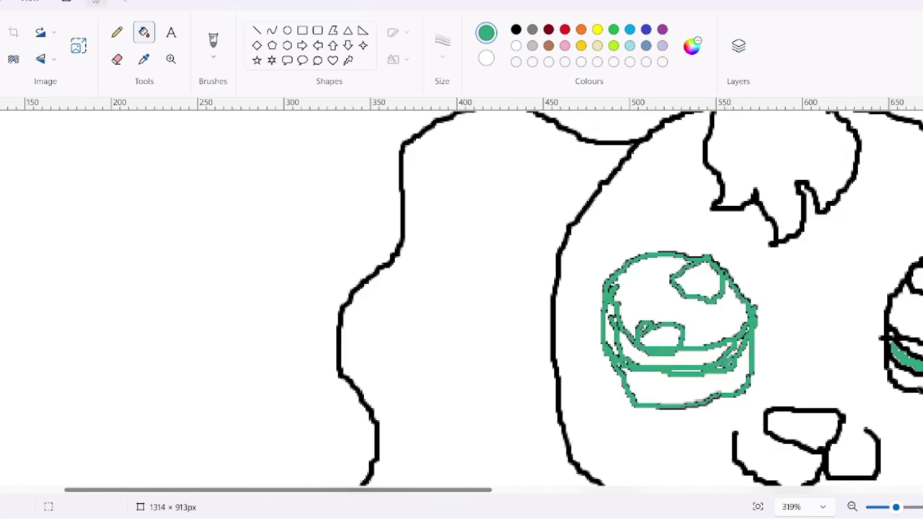
pyautogui.hotkey('ctrl', 'z')
pyautogui.click(734, 355)
pyautogui.click(690, 369)
pyautogui.click(100, 3)
pyautogui.scroll(3, 491, 354)
pyautogui.scroll(-2, 606, 382)
pyautogui.click(608, 383)
pyautogui.scroll(-2, 437, 299)
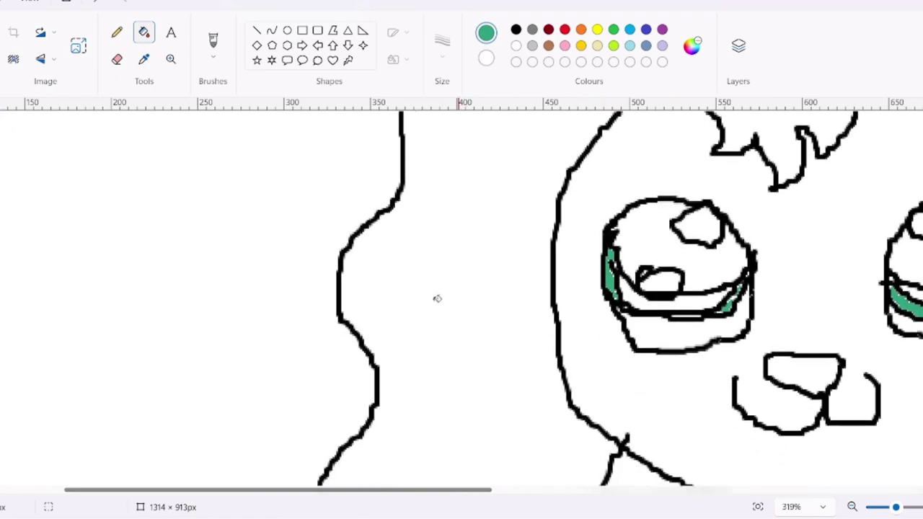
# Sample the lighter green from the reference dog's eye and fill the inner lower band of the eyes with it.
pyautogui.scroll(5, 437, 298)
pyautogui.click(144, 59)
pyautogui.click(3, 173)
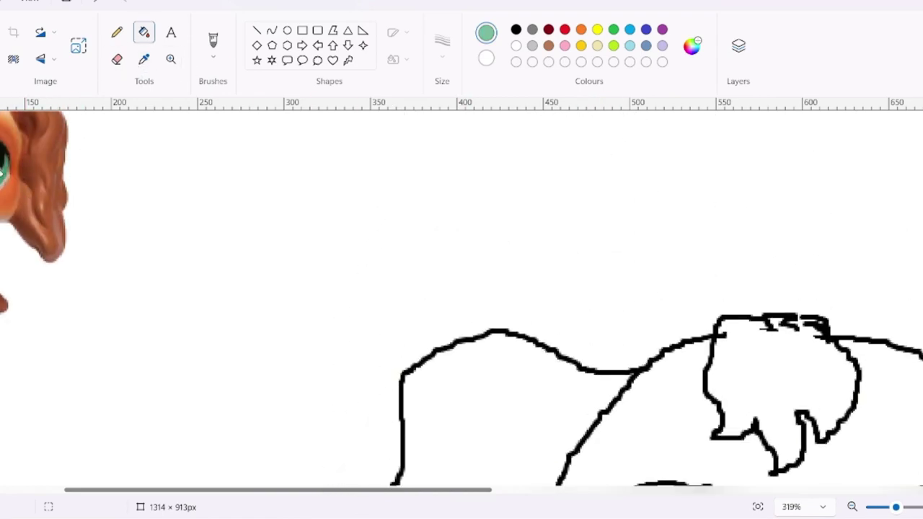
pyautogui.scroll(-4, 582, 324)
pyautogui.click(685, 358)
pyautogui.scroll(-1, 812, 358)
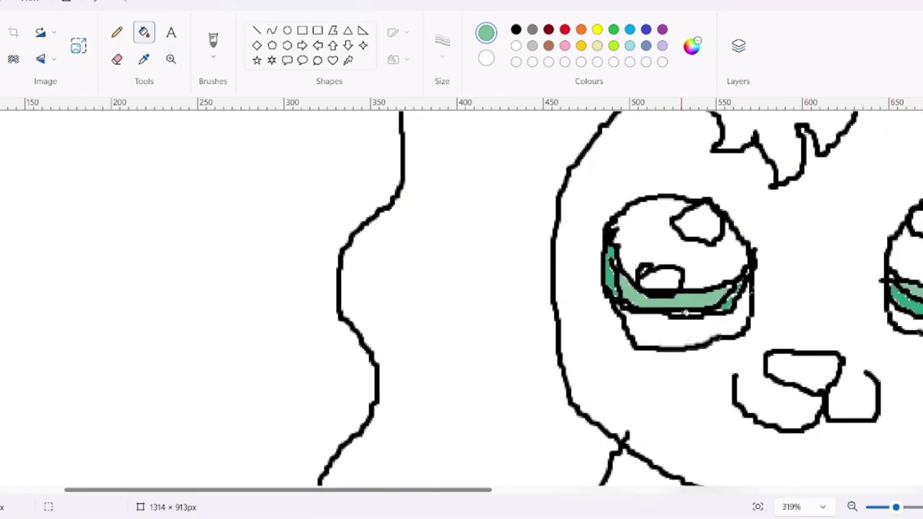
# Fill the pupils of both eyes with black, leaving the highlight shapes white.
pyautogui.scroll(1, 685, 313)
pyautogui.click(516, 29)
pyautogui.click(699, 314)
pyautogui.click(907, 306)
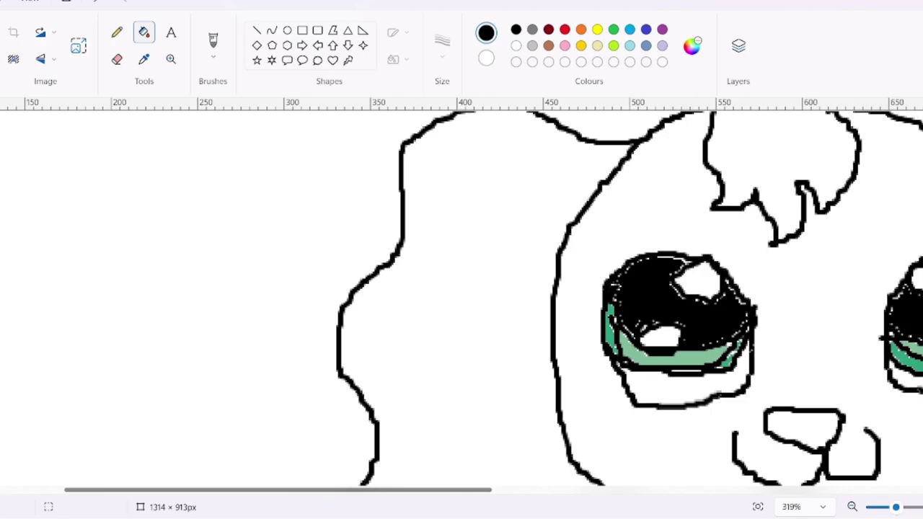
# Sample the brown from the reference dog's ear and fill the left ear with it, undoing fills that leak out of other shapes.
pyautogui.click(807, 507)
pyautogui.click(822, 507)
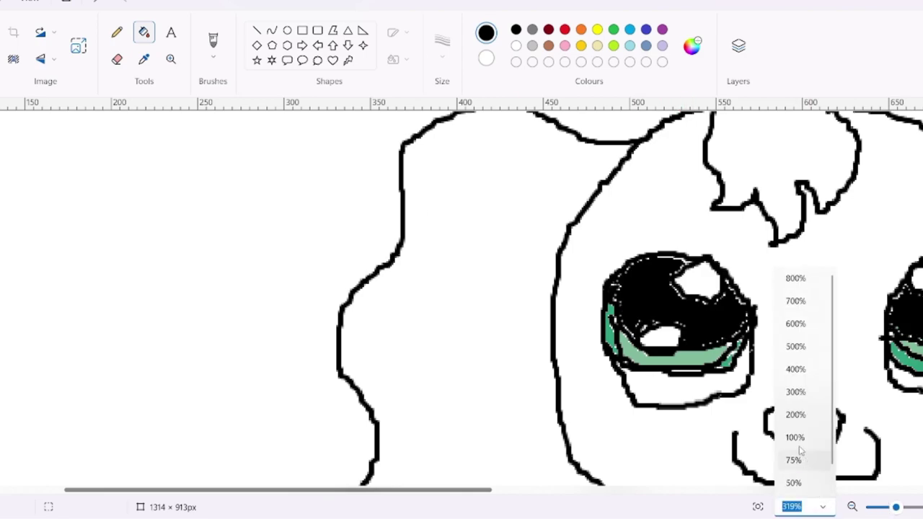
pyautogui.click(794, 437)
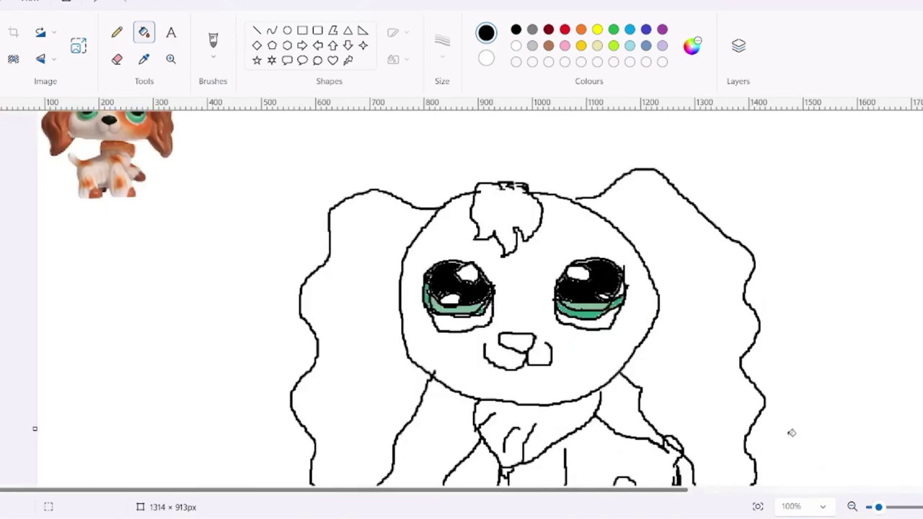
pyautogui.scroll(1, 555, 294)
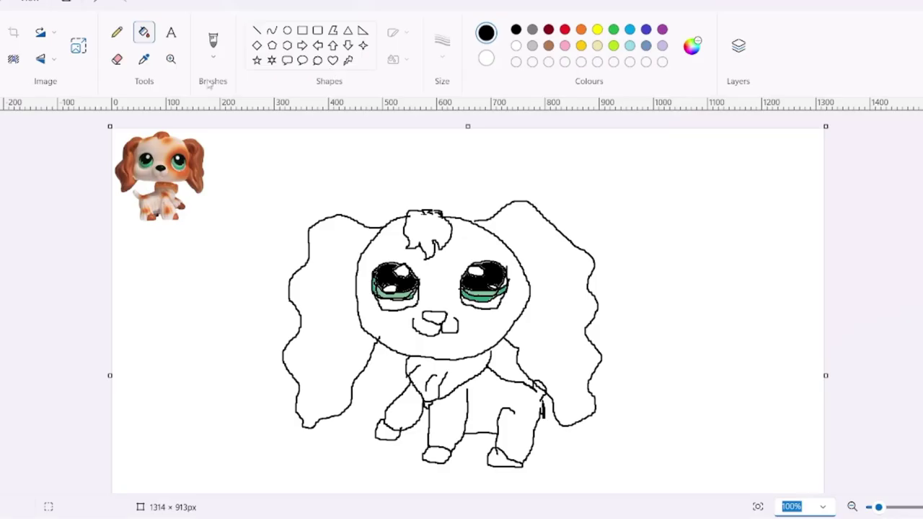
pyautogui.click(143, 58)
pyautogui.click(195, 143)
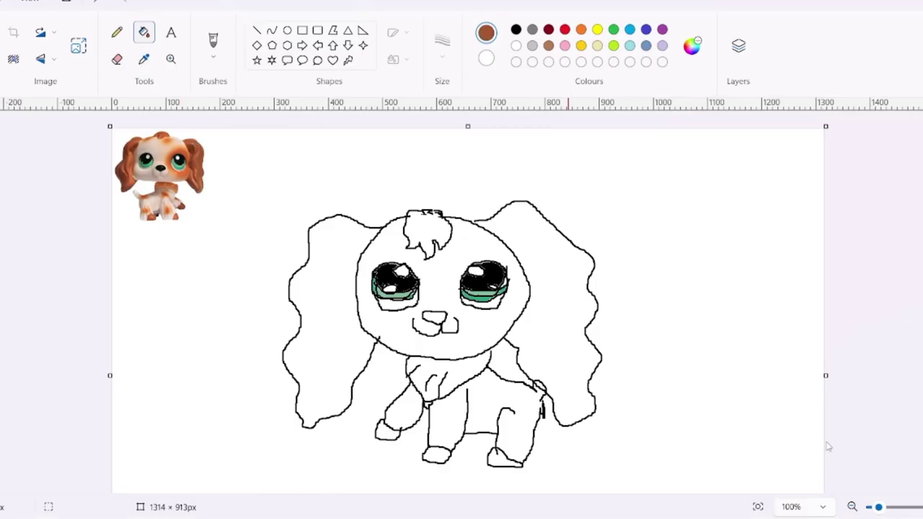
pyautogui.click(551, 266)
pyautogui.hotkey('ctrl', 'z')
pyautogui.click(294, 237)
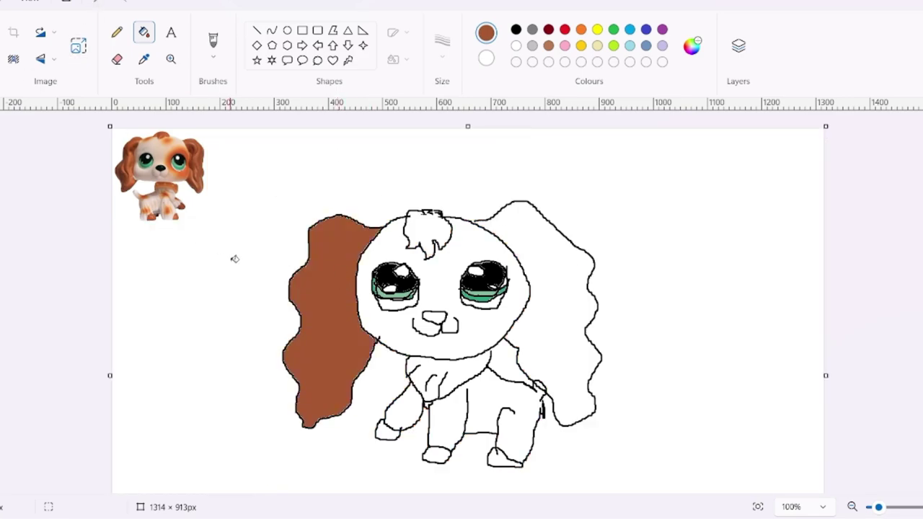
pyautogui.click(434, 222)
pyautogui.hotkey('ctrl', 'z')
# Close the gap in the black outline where the right ear meets the head.
pyautogui.click(515, 29)
pyautogui.click(213, 40)
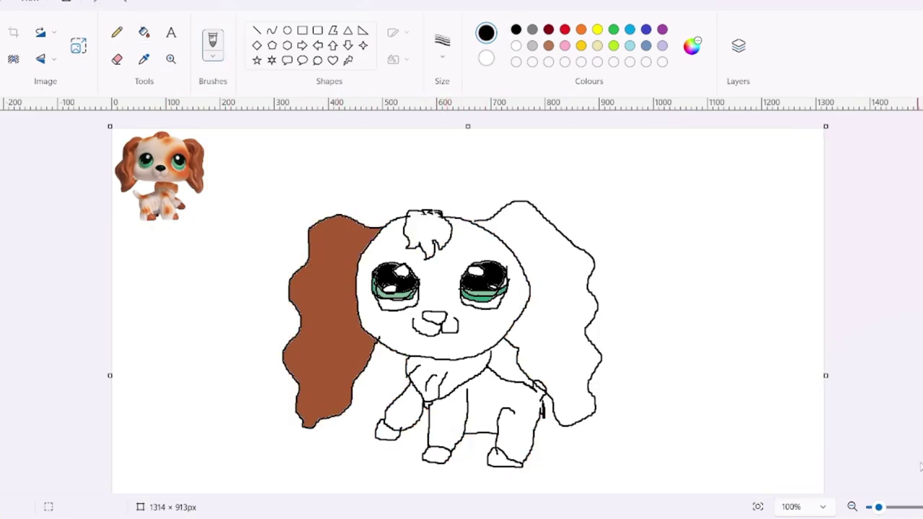
pyautogui.moveTo(879, 507)
pyautogui.mouseDown()
pyautogui.moveTo(902, 507)
pyautogui.moveTo(887, 507)
pyautogui.mouseUp()
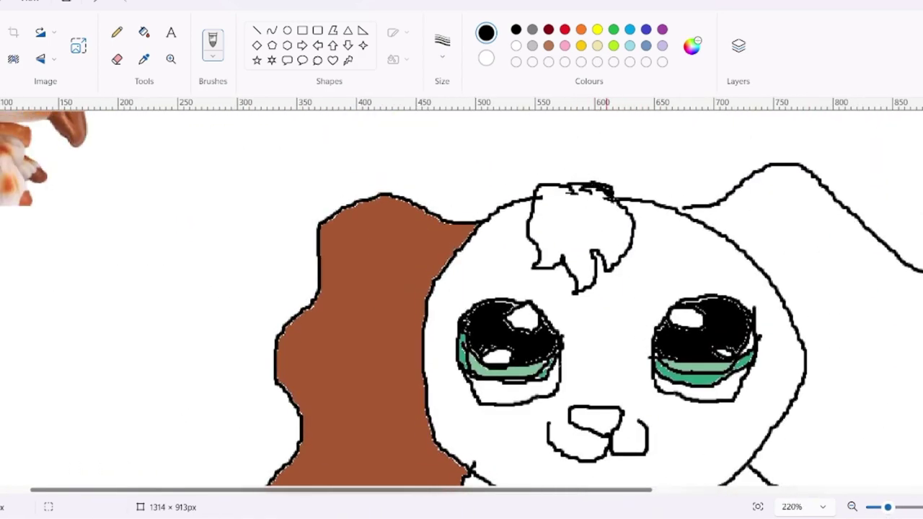
pyautogui.click(117, 32)
# Sample the brown from the filled left ear and fill the hair tuft and the right ear with it.
pyautogui.click(143, 59)
pyautogui.click(376, 276)
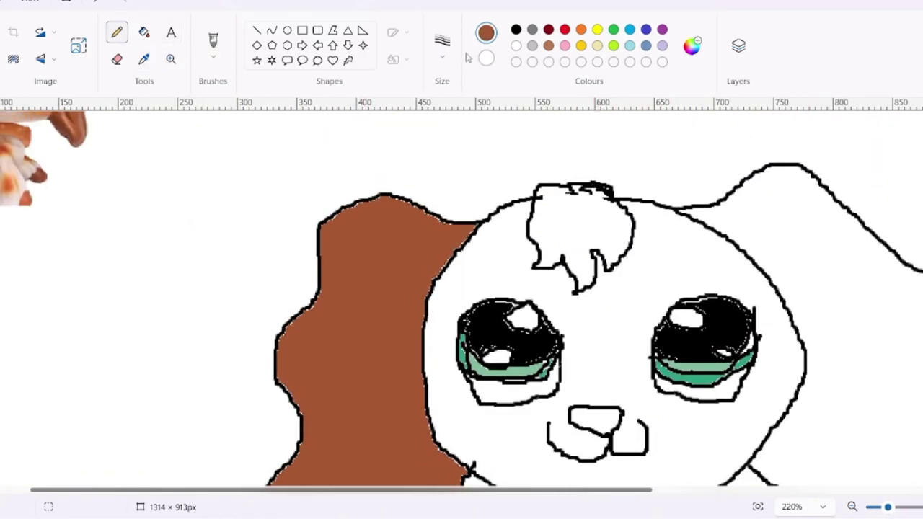
pyautogui.click(144, 32)
pyautogui.click(596, 234)
pyautogui.click(807, 274)
# Fill the dog's nose with black.
pyautogui.scroll(-3, 807, 274)
pyautogui.moveTo(887, 507); pyautogui.dragTo(877, 507)
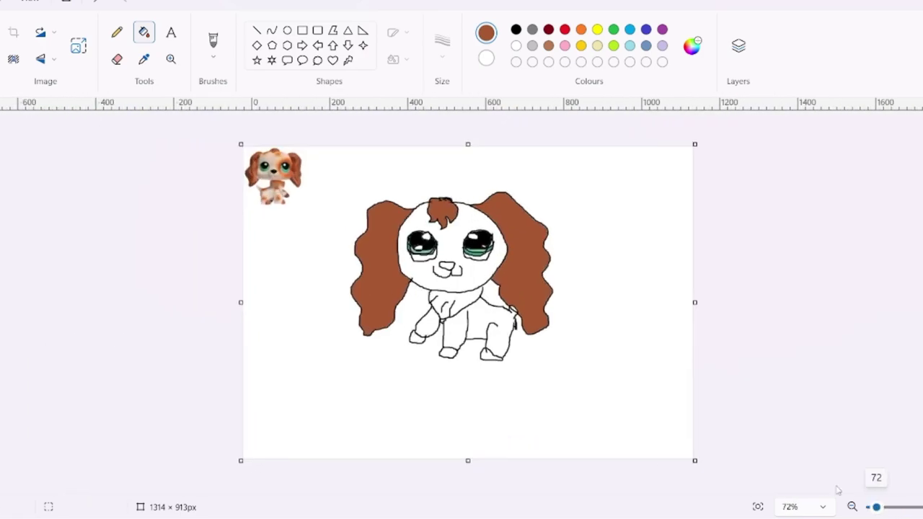
pyautogui.click(445, 259)
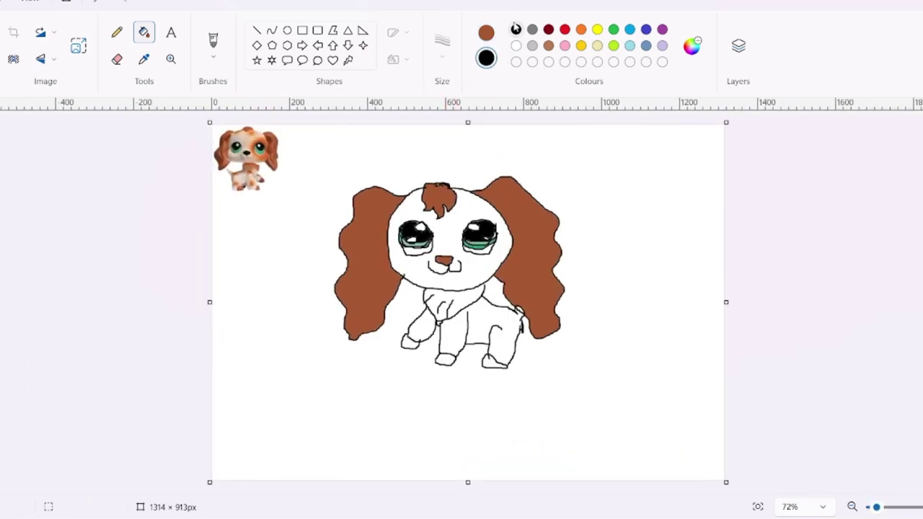
pyautogui.click(484, 36)
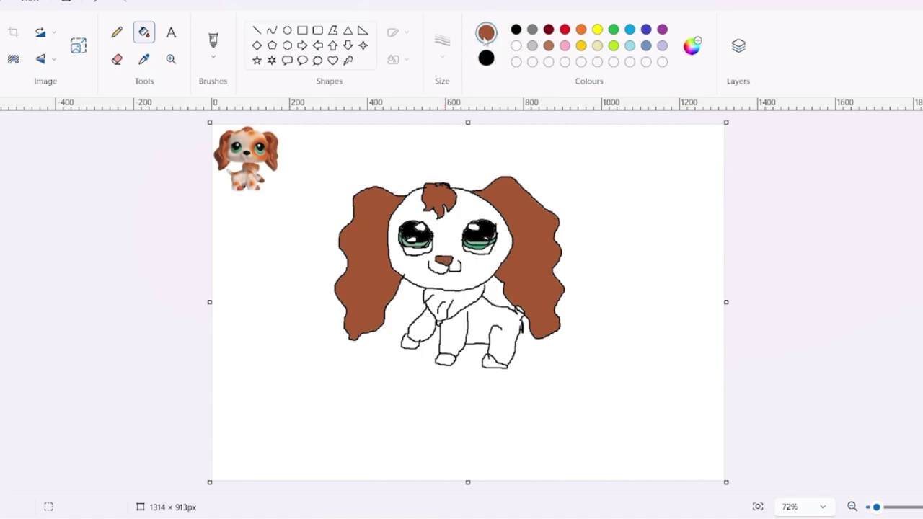
pyautogui.click(516, 29)
pyautogui.click(446, 261)
# Sample the brown from the left ear and fill the dog's three paws with it.
pyautogui.click(143, 59)
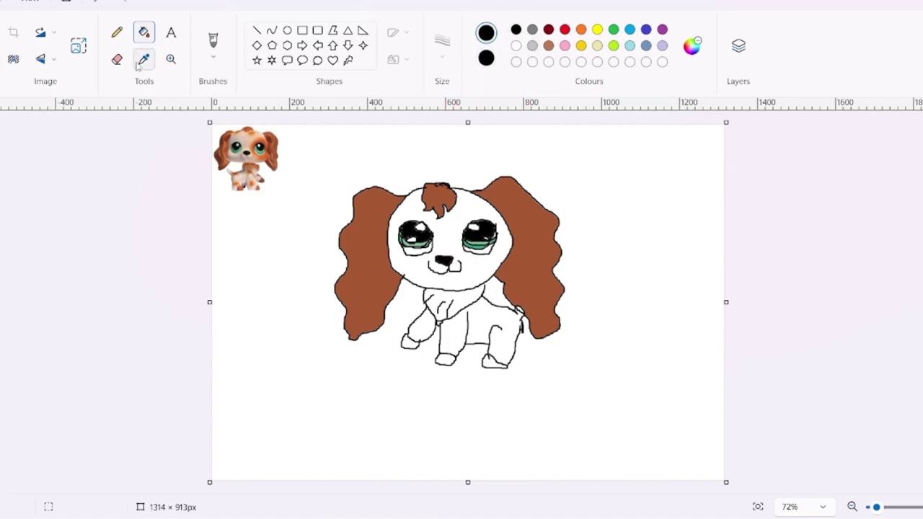
pyautogui.click(373, 278)
pyautogui.moveTo(876, 507); pyautogui.dragTo(879, 506)
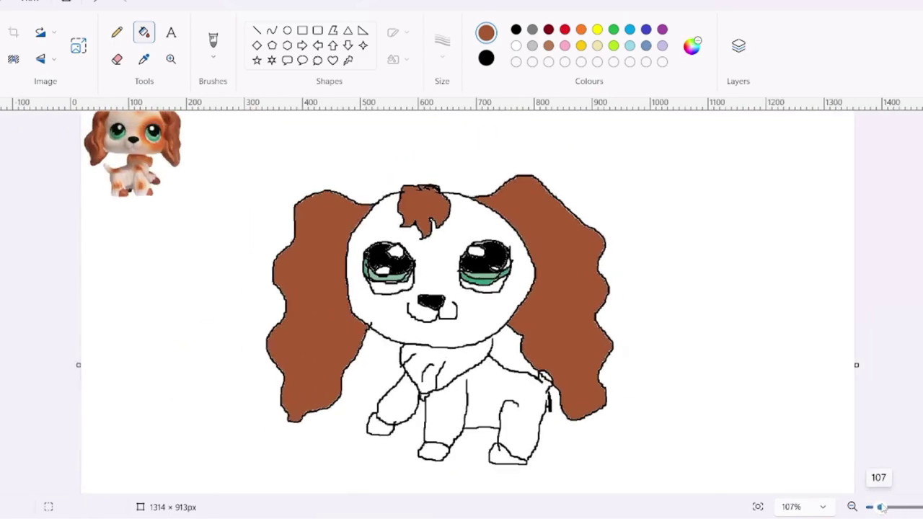
pyautogui.click(389, 416)
pyautogui.click(436, 439)
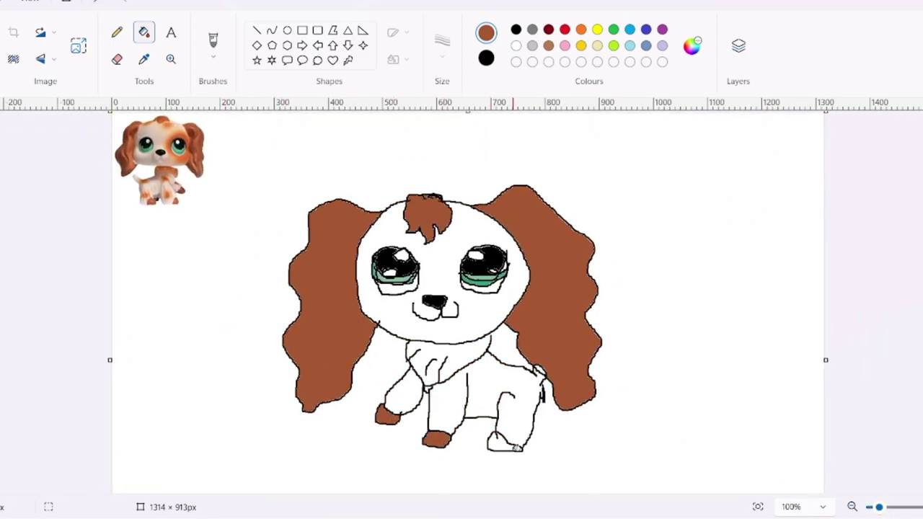
pyautogui.click(505, 446)
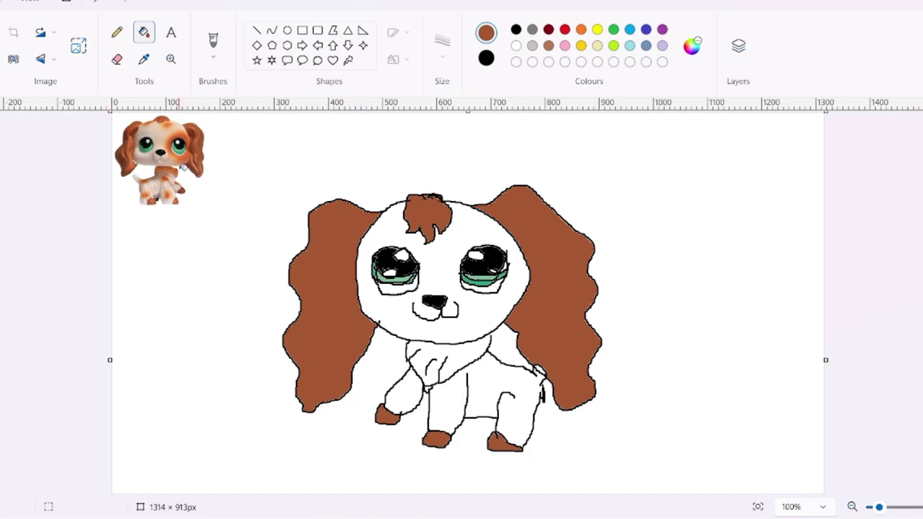
# Paint a rough brown patch around the right eye and two brown forehead spots with the Crayon brush on the empty layer.
pyautogui.click(213, 42)
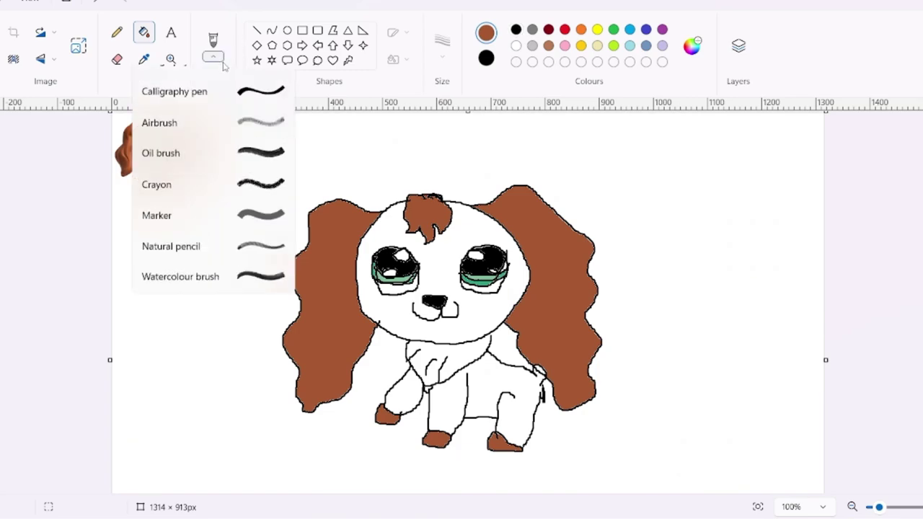
pyautogui.click(226, 174)
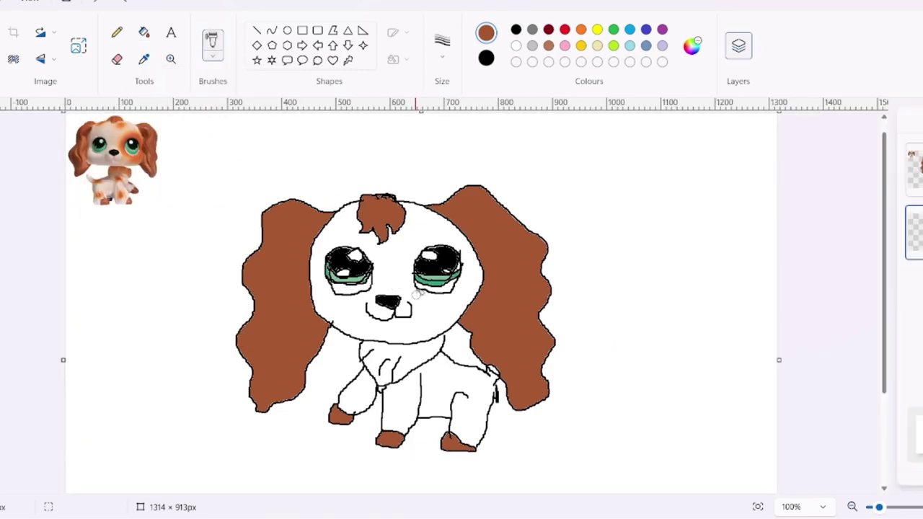
pyautogui.moveTo(427, 296)
pyautogui.mouseDown()
pyautogui.moveTo(408, 287)
pyautogui.moveTo(409, 271)
pyautogui.moveTo(411, 247)
pyautogui.moveTo(431, 233)
pyautogui.moveTo(472, 266)
pyautogui.moveTo(467, 290)
pyautogui.moveTo(441, 303)
pyautogui.moveTo(475, 268)
pyautogui.mouseUp()
pyautogui.moveTo(417, 222); pyautogui.dragTo(419, 221)
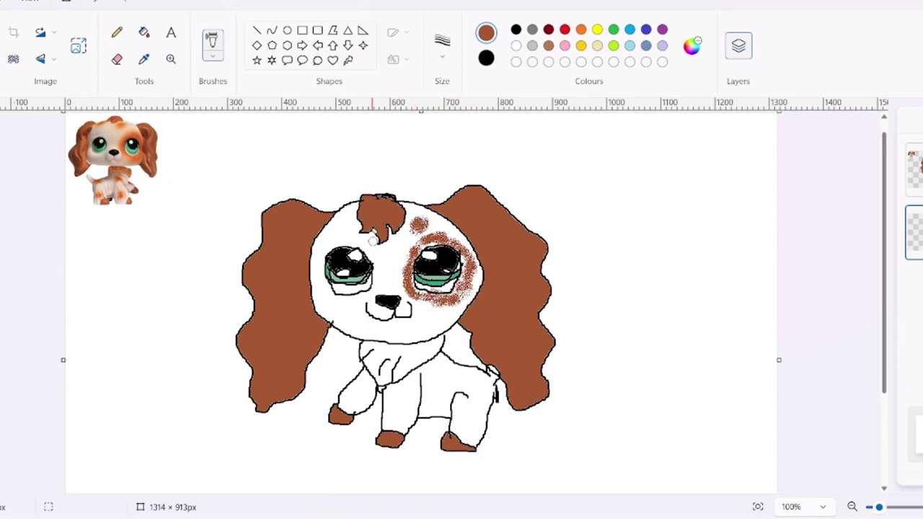
pyautogui.moveTo(346, 217); pyautogui.dragTo(346, 220)
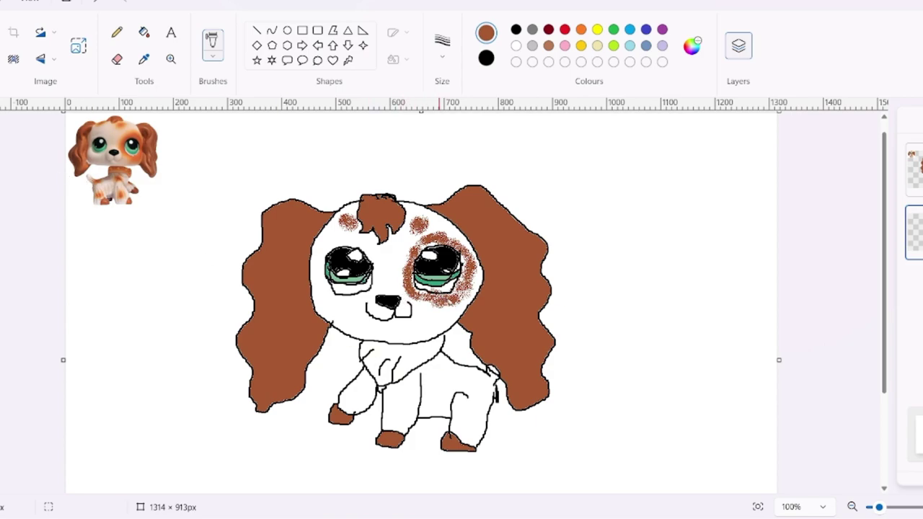
pyautogui.moveTo(443, 304)
pyautogui.mouseDown()
pyautogui.moveTo(453, 310)
pyautogui.moveTo(472, 285)
pyautogui.moveTo(449, 235)
pyautogui.moveTo(480, 246)
pyautogui.mouseUp()
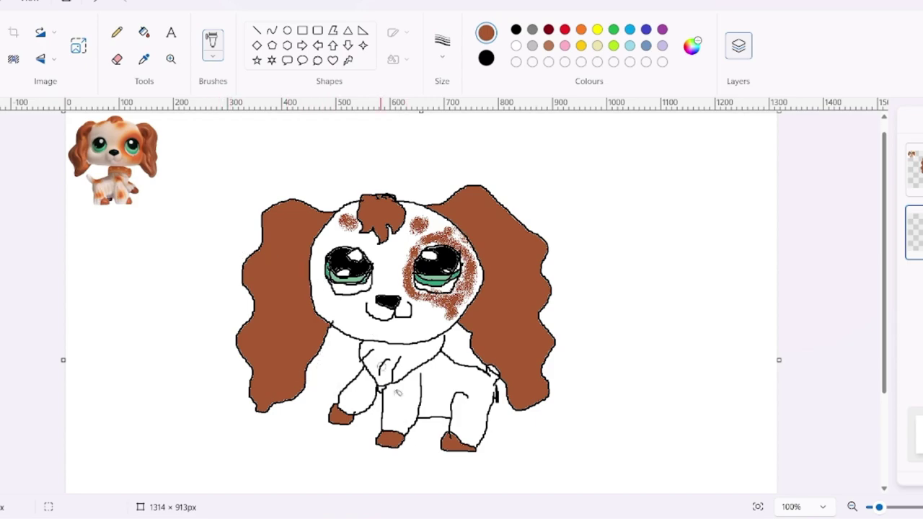
# Paint brown crayon spots on the dog's back, belly, chest and legs.
pyautogui.moveTo(470, 370); pyautogui.dragTo(462, 371)
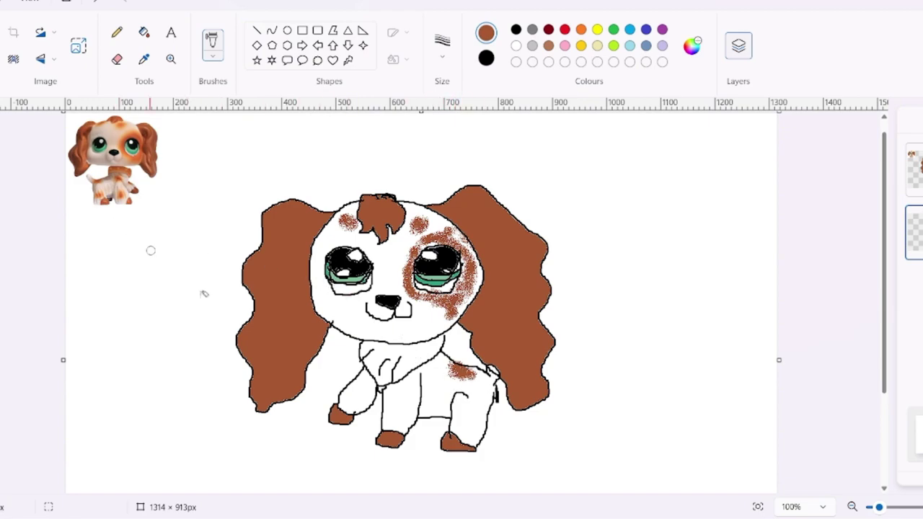
pyautogui.moveTo(421, 407)
pyautogui.mouseDown()
pyautogui.moveTo(404, 404)
pyautogui.moveTo(404, 393)
pyautogui.moveTo(361, 385)
pyautogui.moveTo(362, 376)
pyautogui.mouseUp()
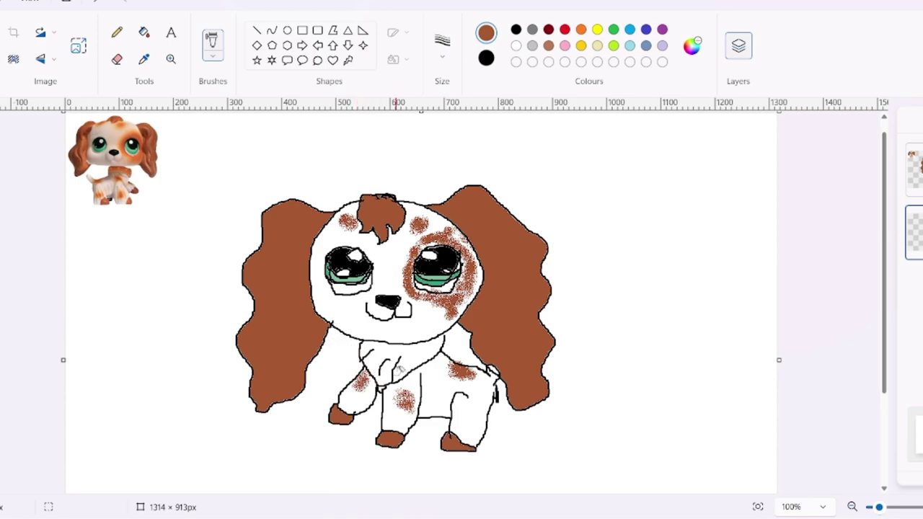
pyautogui.moveTo(417, 369); pyautogui.dragTo(429, 362)
pyautogui.moveTo(459, 408)
pyautogui.mouseDown()
pyautogui.moveTo(477, 431)
pyautogui.moveTo(447, 413)
pyautogui.mouseUp()
pyautogui.moveTo(387, 351); pyautogui.dragTo(394, 353)
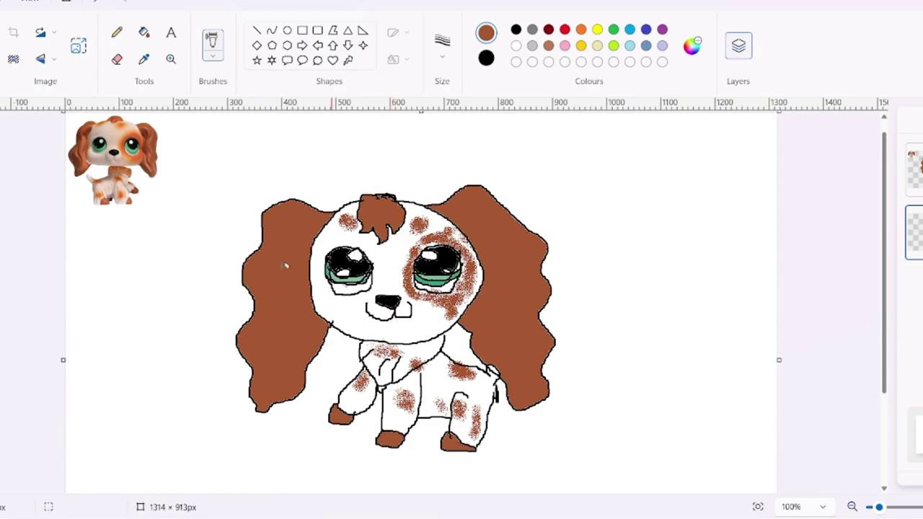
pyautogui.scroll(-1, 384, 251)
pyautogui.scroll(1, 398, 242)
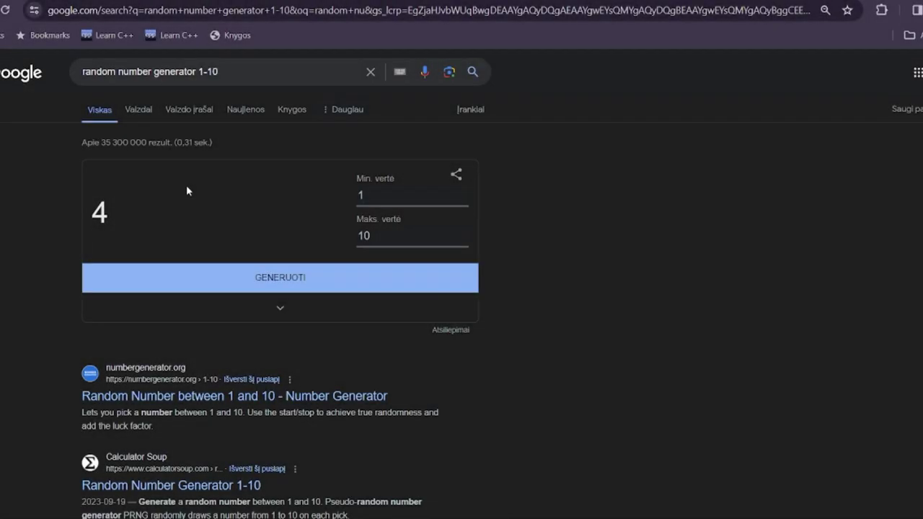
# Switch to the browser and generate several random numbers between 1 and 10.
pyautogui.click(257, 282)
pyautogui.click(256, 283)
pyautogui.click(254, 283)
pyautogui.click(254, 283)
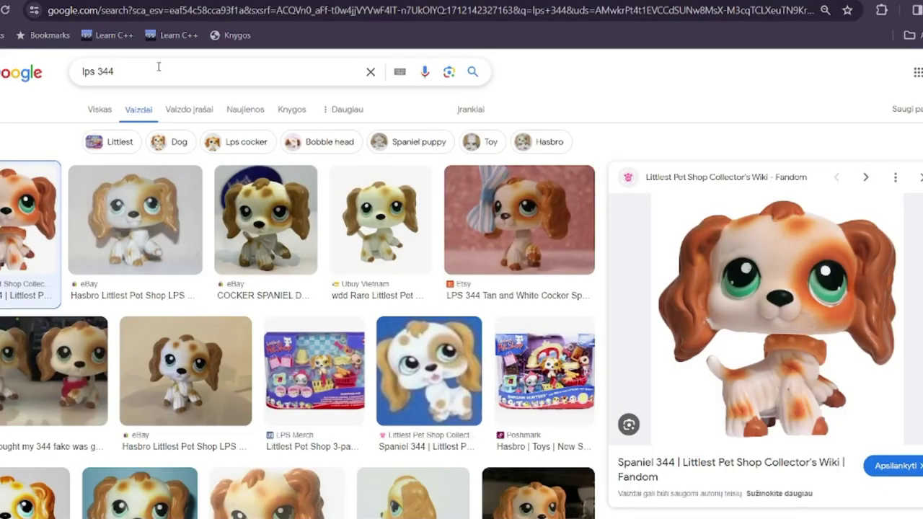
# Search Google Images for "lps 584" and preview the first three horse pictures as possible references.
pyautogui.moveTo(159, 67); pyautogui.dragTo(95, 66)
pyautogui.write('584')
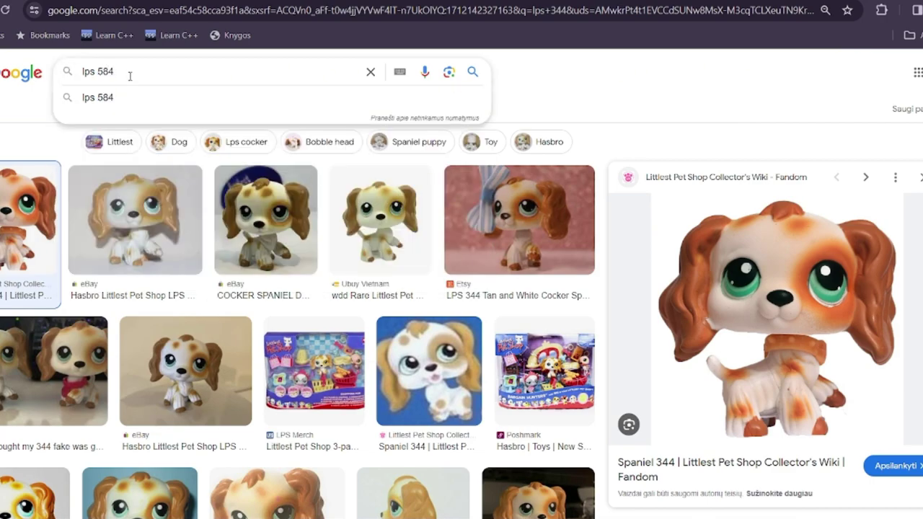
pyautogui.press('Return')
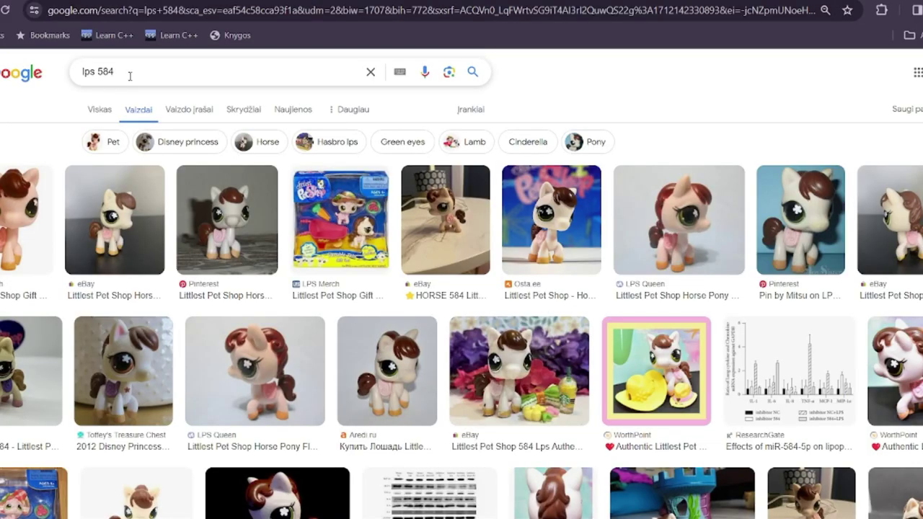
pyautogui.click(29, 223)
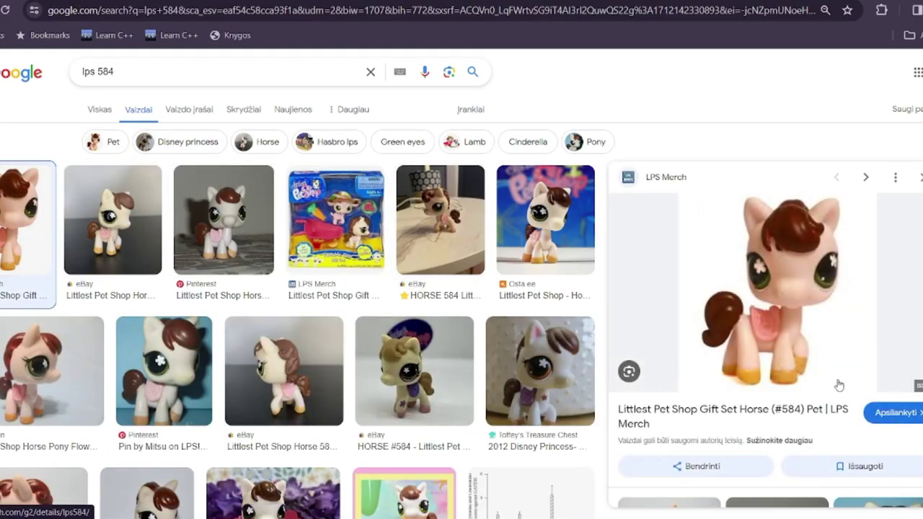
pyautogui.click(127, 216)
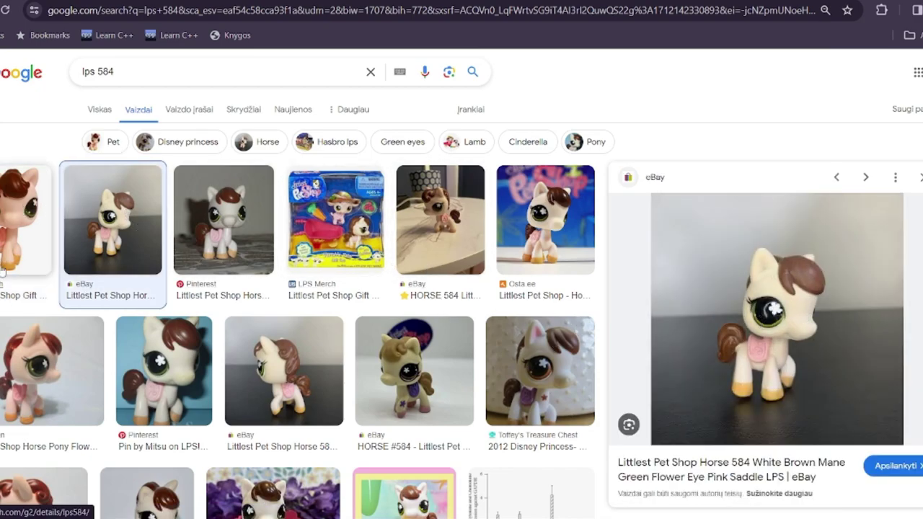
pyautogui.click(224, 216)
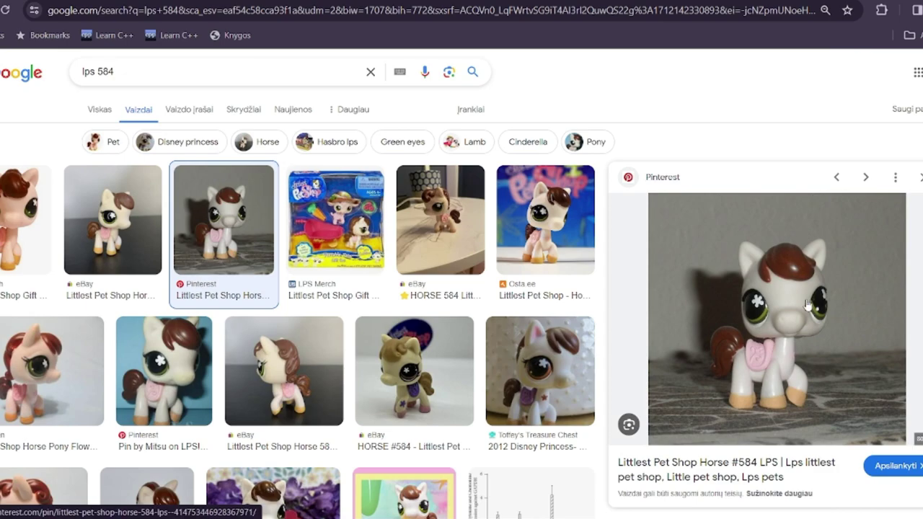
# Browse the "lps 584" image results and preview several more pictures as possible drawing references.
pyautogui.scroll(-1, 407, 339)
pyautogui.click(408, 329)
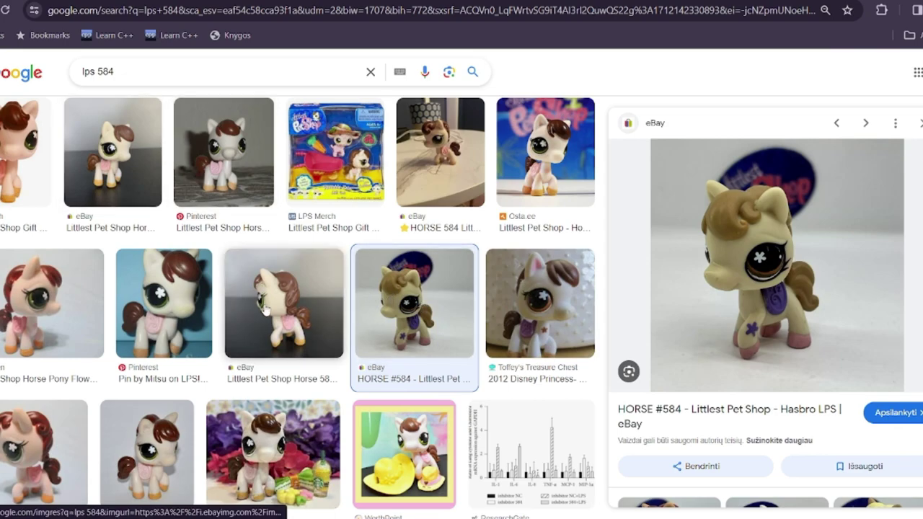
pyautogui.scroll(-4, 265, 310)
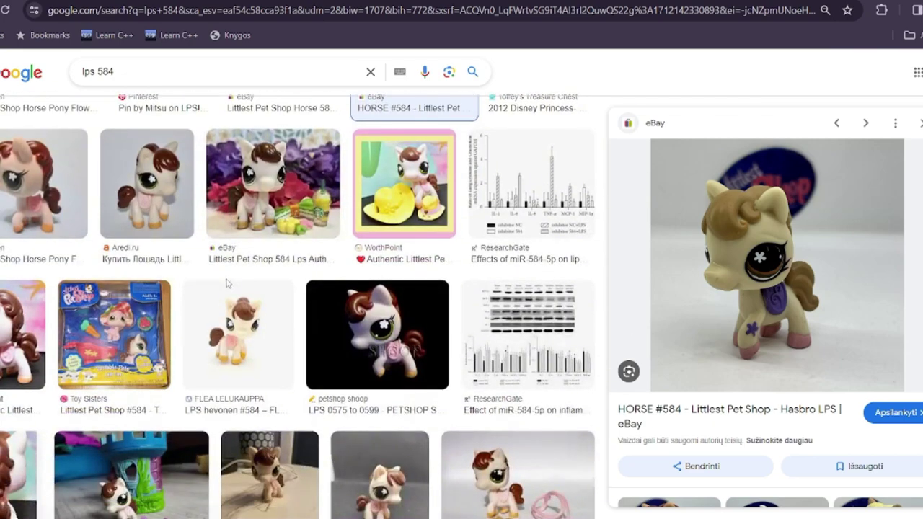
pyautogui.scroll(-5, 227, 283)
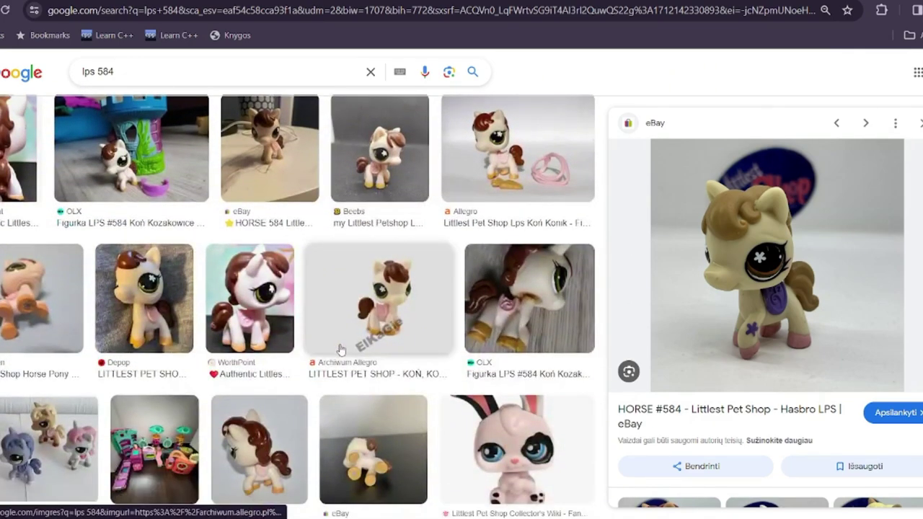
pyautogui.scroll(-2, 341, 350)
pyautogui.click(508, 316)
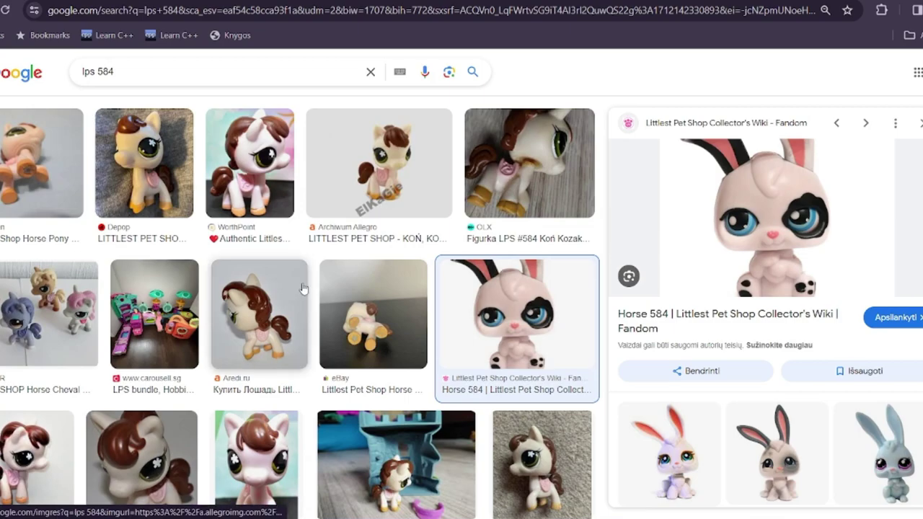
pyautogui.scroll(-2, 99, 337)
pyautogui.scroll(7, 99, 336)
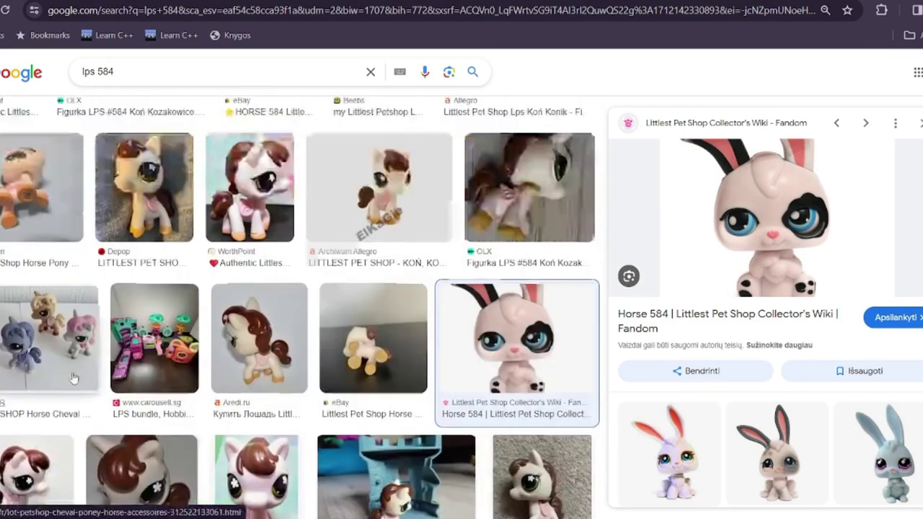
pyautogui.click(38, 134)
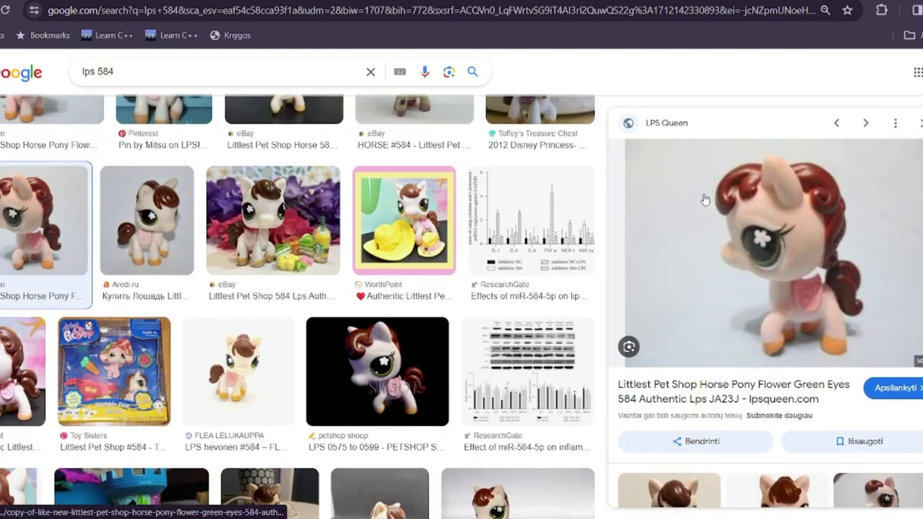
pyautogui.scroll(5, 31, 200)
pyautogui.click(31, 199)
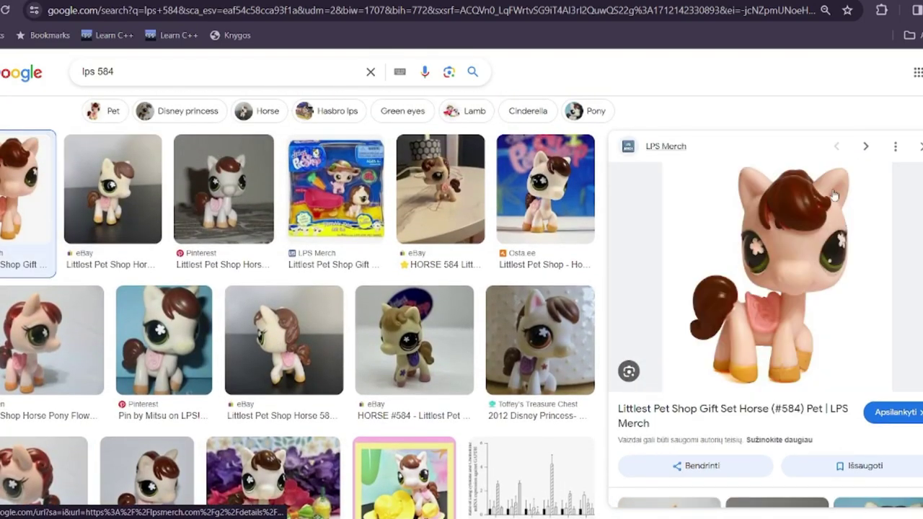
# Preview the eBay picture of the white horse with brown mane and pink saddle, and copy that image.
pyautogui.click(111, 191)
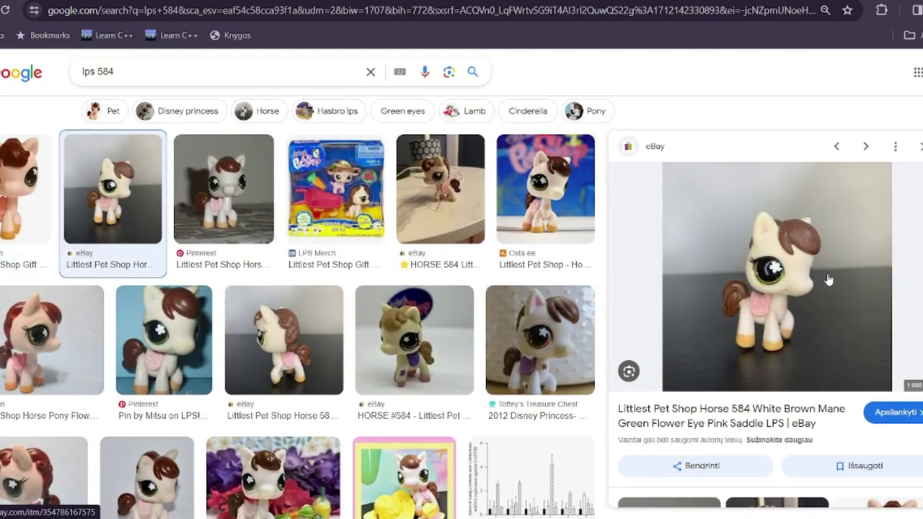
pyautogui.rightClick(787, 260)
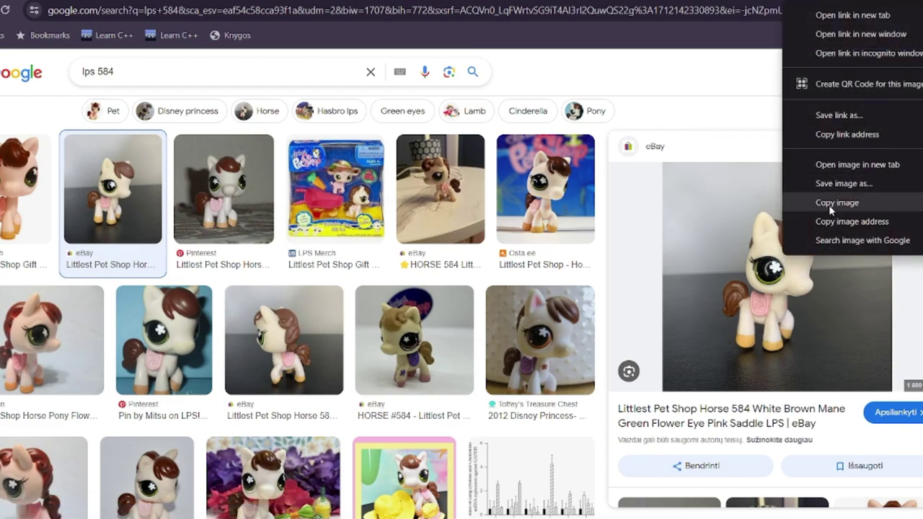
pyautogui.click(829, 205)
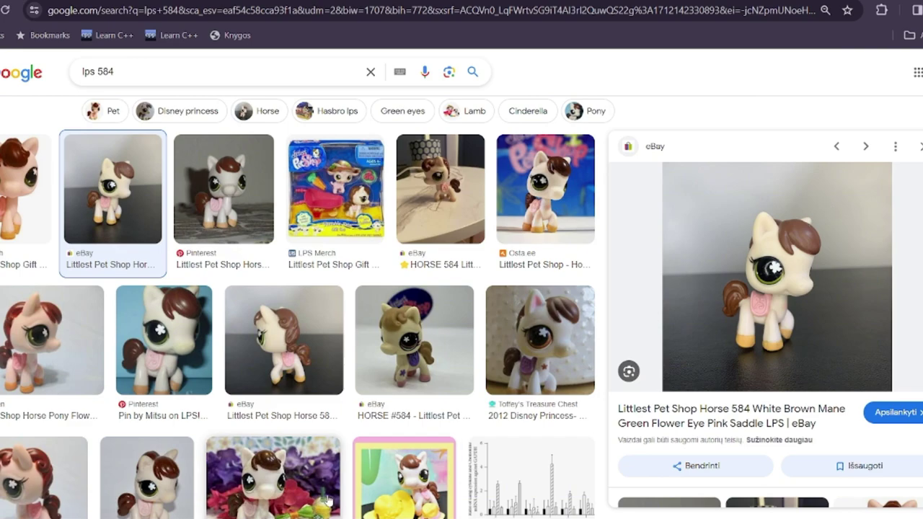
# Open Paint and paste the copied horse picture onto the blank canvas.
pyautogui.write('pain')
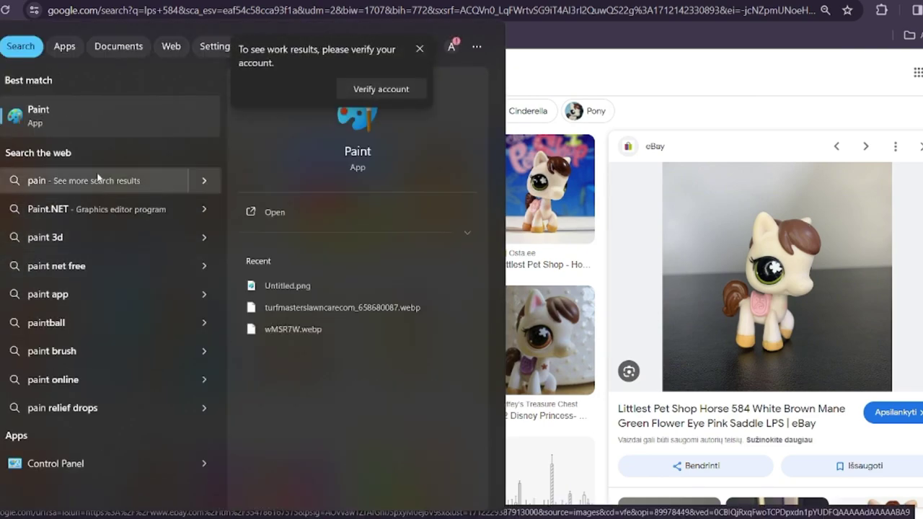
pyautogui.click(108, 116)
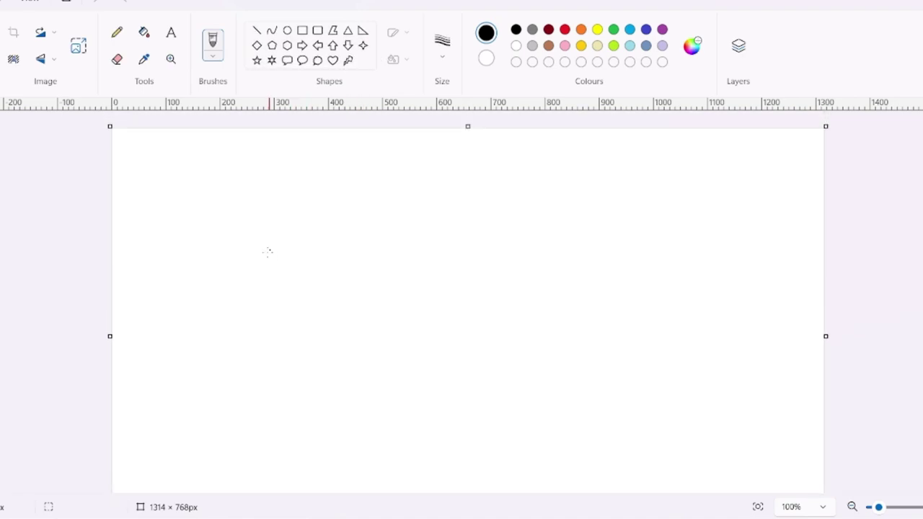
pyautogui.hotkey('ctrl', 'v')
# Shrink the pasted horse picture to about 301 × 326 px in the canvas's upper-left corner and deselect it.
pyautogui.scroll(-10, 676, 336)
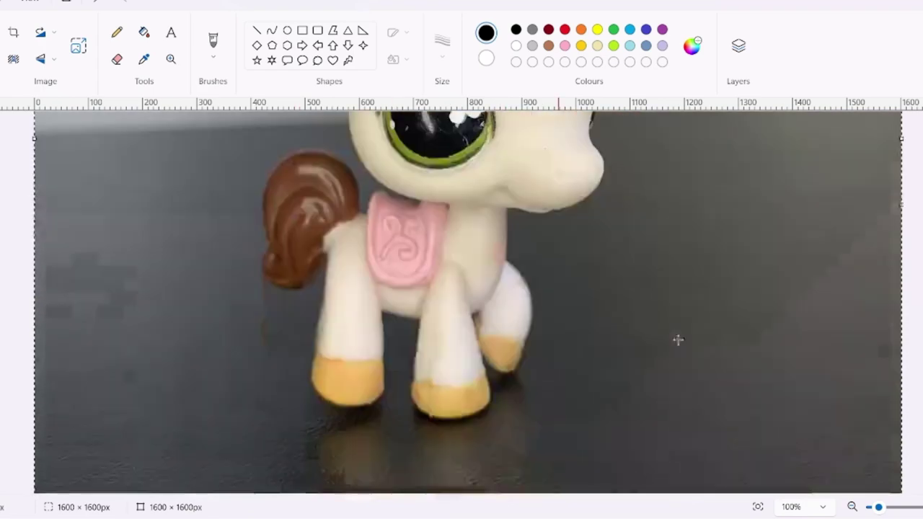
pyautogui.moveTo(901, 476); pyautogui.dragTo(378, 261)
pyautogui.scroll(5, 336, 336)
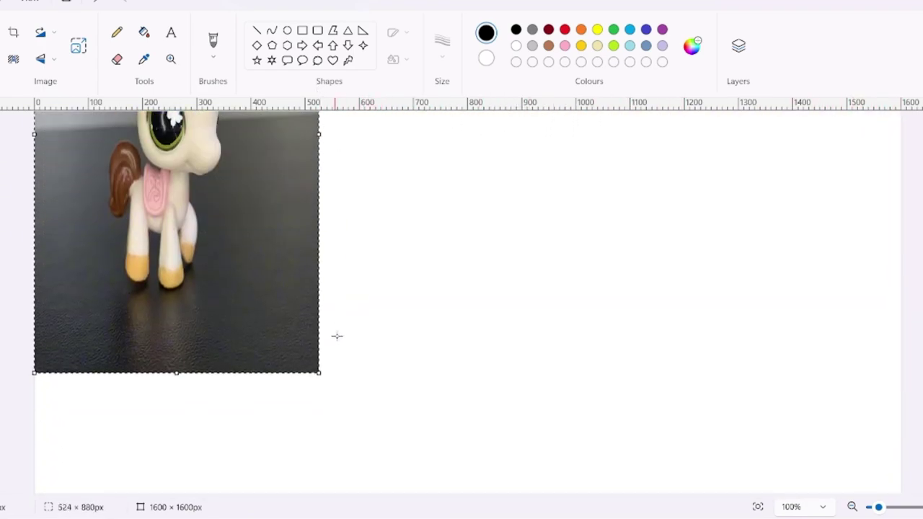
pyautogui.moveTo(318, 429); pyautogui.dragTo(120, 186)
pyautogui.scroll(2, 136, 274)
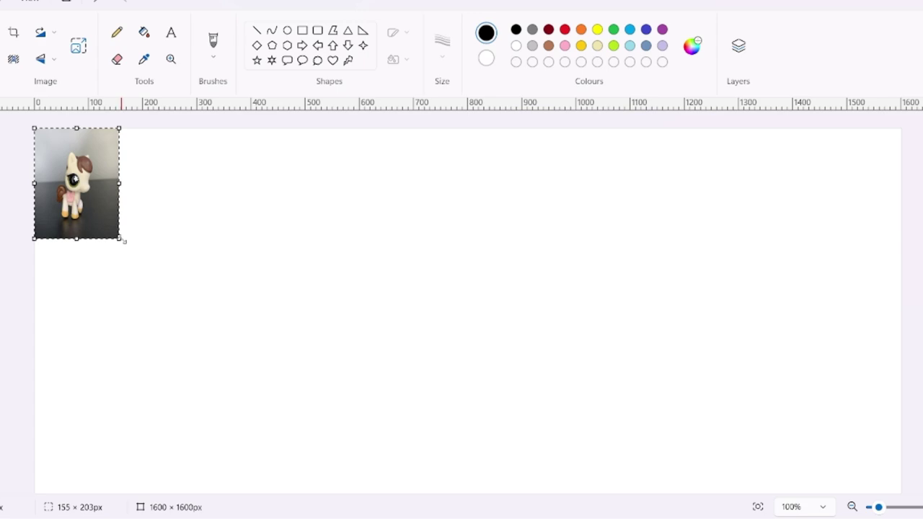
pyautogui.moveTo(123, 240); pyautogui.dragTo(199, 306)
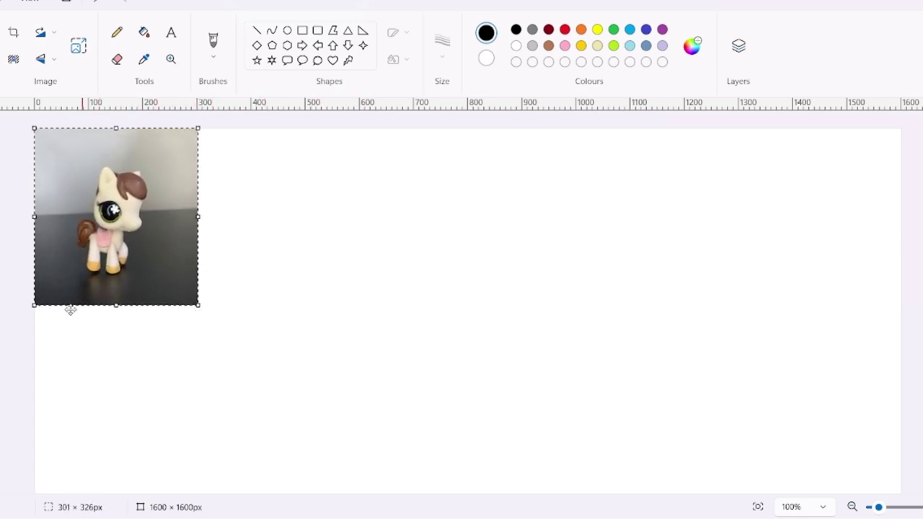
pyautogui.click(3, 363)
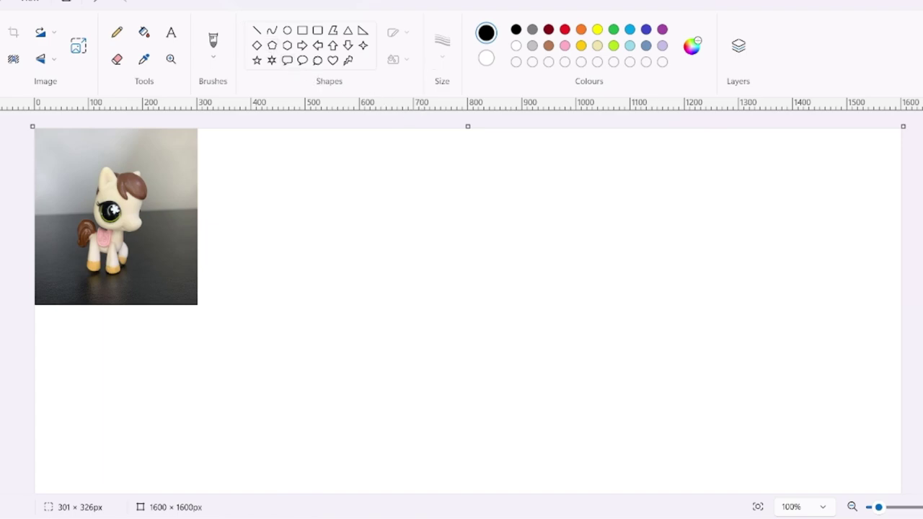
# Draw the horse's pointed near ear, swept forelock and small far ear with the black brush mid-canvas.
pyautogui.click(212, 42)
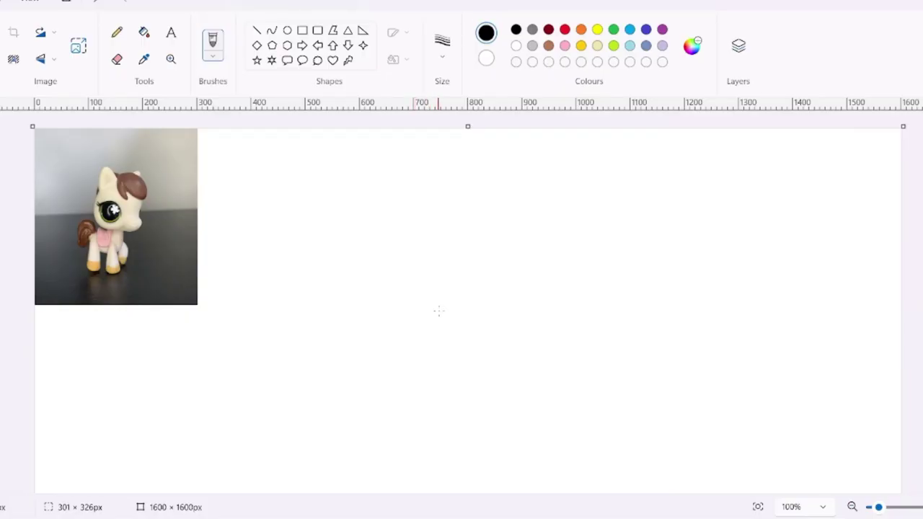
pyautogui.moveTo(467, 292); pyautogui.dragTo(509, 263)
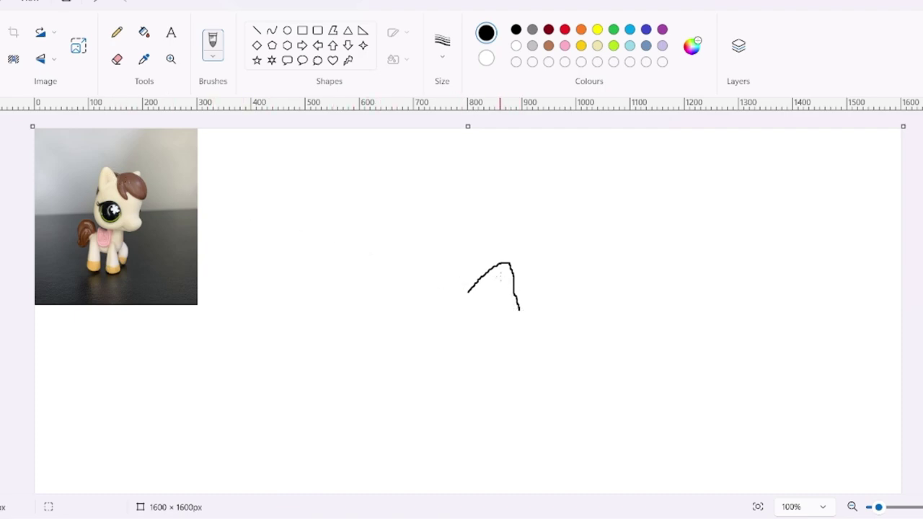
pyautogui.moveTo(501, 274)
pyautogui.mouseDown()
pyautogui.moveTo(503, 296)
pyautogui.moveTo(461, 294)
pyautogui.moveTo(406, 310)
pyautogui.moveTo(375, 375)
pyautogui.moveTo(391, 402)
pyautogui.moveTo(429, 359)
pyautogui.moveTo(455, 350)
pyautogui.moveTo(474, 299)
pyautogui.mouseUp()
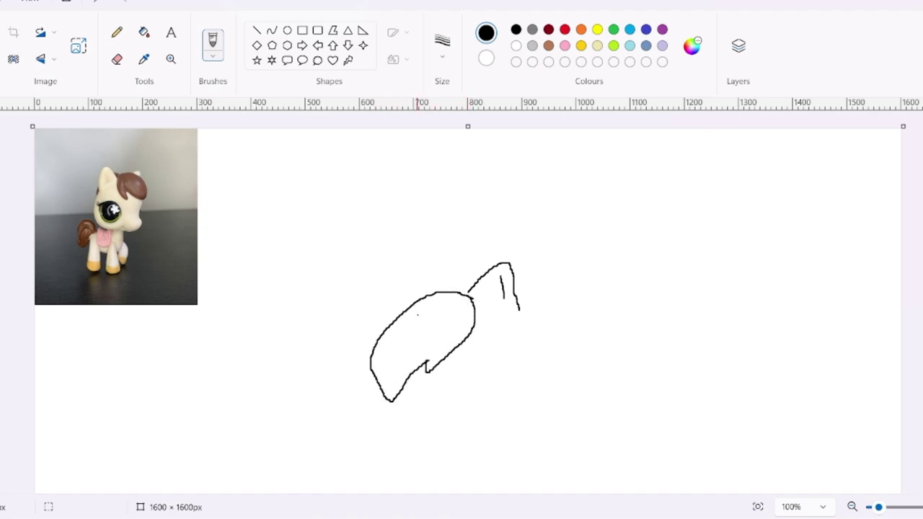
pyautogui.moveTo(408, 302); pyautogui.dragTo(428, 296)
# Outline the back of the head from the near ear to the chin and add the muzzle with nostril and mouth.
pyautogui.scroll(-2, 486, 177)
pyautogui.scroll(1, 459, 298)
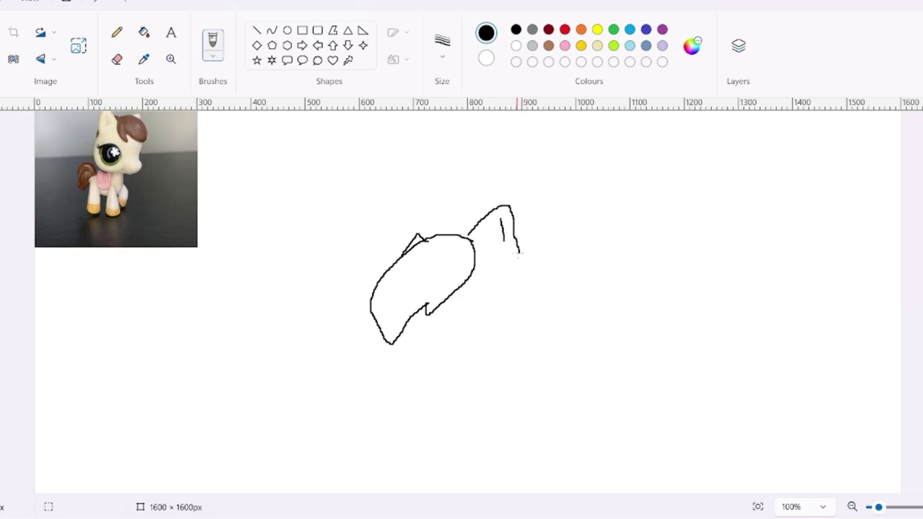
pyautogui.moveTo(519, 254)
pyautogui.mouseDown()
pyautogui.moveTo(554, 341)
pyautogui.moveTo(532, 395)
pyautogui.moveTo(480, 420)
pyautogui.mouseUp()
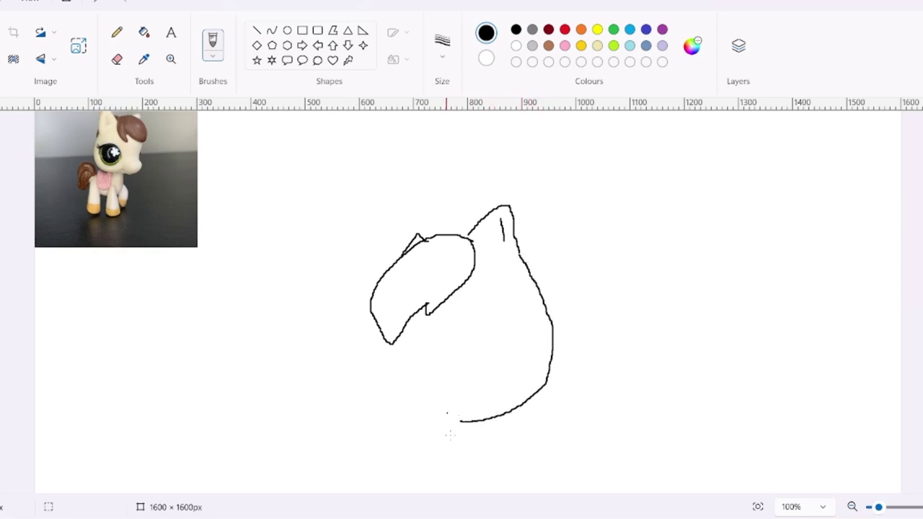
pyautogui.moveTo(380, 380)
pyautogui.mouseDown()
pyautogui.moveTo(386, 416)
pyautogui.moveTo(466, 421)
pyautogui.mouseUp()
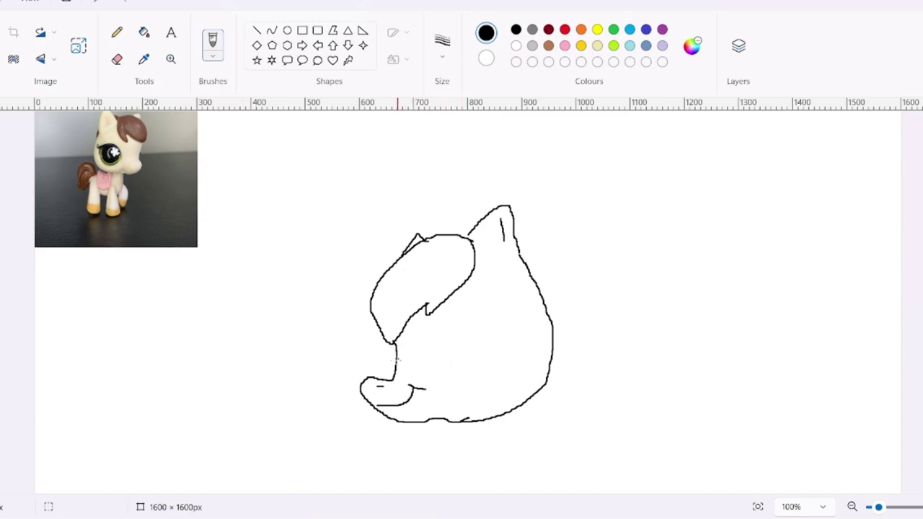
# Draw a large round eye with two eyelashes, curved iris bands and a flower-shaped highlight.
pyautogui.moveTo(434, 360)
pyautogui.mouseDown()
pyautogui.moveTo(442, 323)
pyautogui.moveTo(460, 313)
pyautogui.moveTo(489, 316)
pyautogui.moveTo(506, 348)
pyautogui.mouseUp()
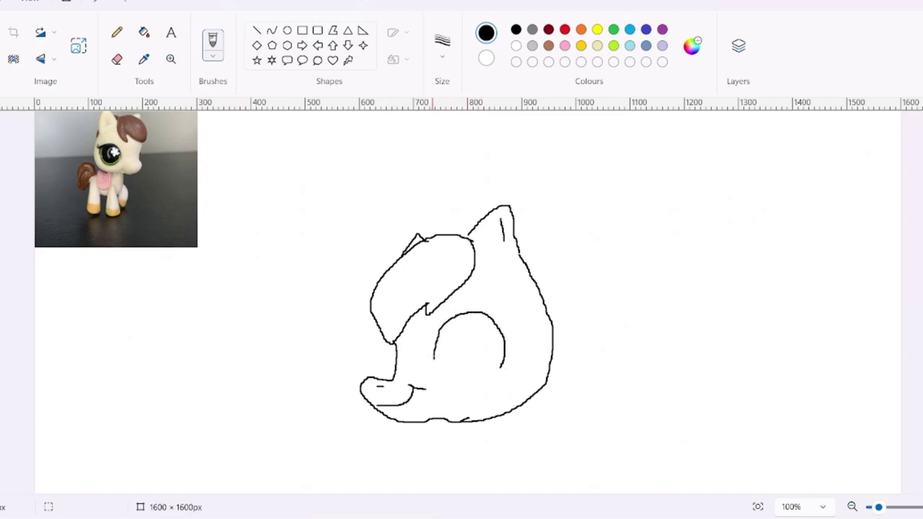
pyautogui.moveTo(436, 366)
pyautogui.mouseDown()
pyautogui.moveTo(460, 377)
pyautogui.moveTo(497, 376)
pyautogui.mouseUp()
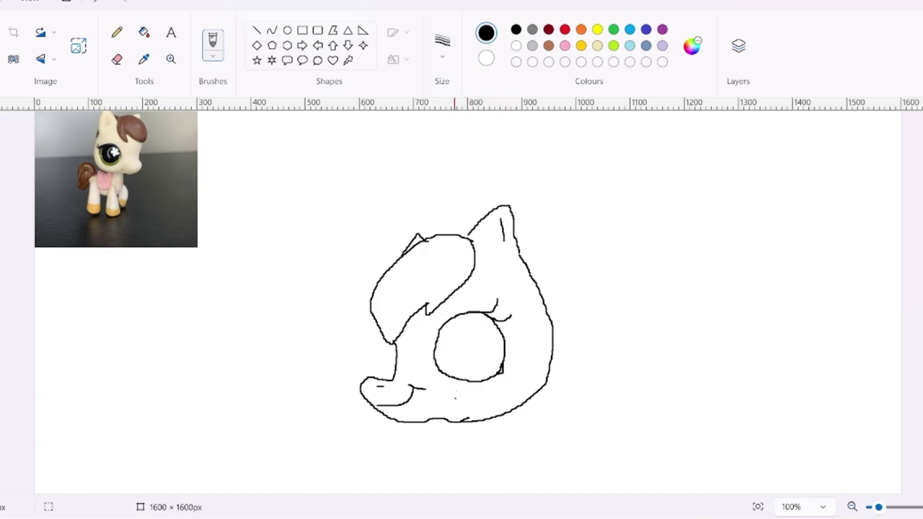
pyautogui.moveTo(448, 373)
pyautogui.mouseDown()
pyautogui.moveTo(474, 370)
pyautogui.moveTo(447, 350)
pyautogui.moveTo(436, 360)
pyautogui.moveTo(487, 353)
pyautogui.mouseUp()
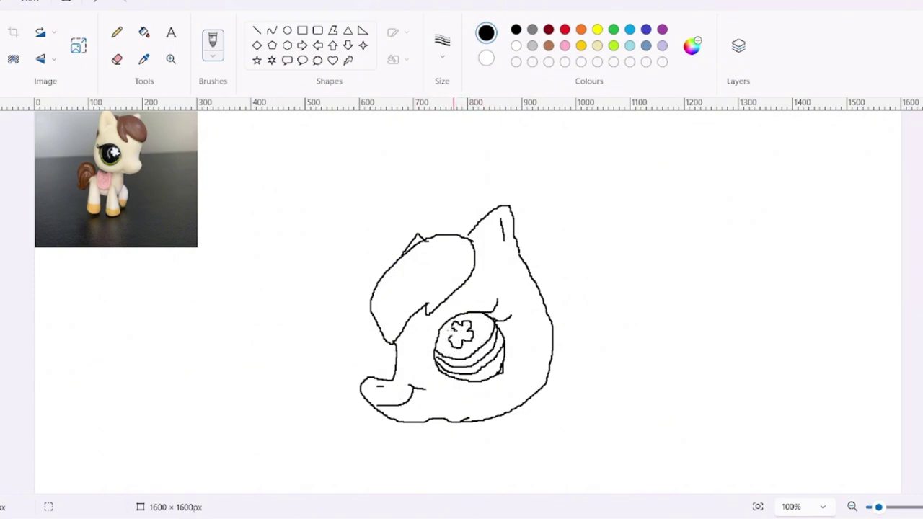
# Zoom in on the eye, erase the uneven edge of the flower highlight and redraw its petal cleanly.
pyautogui.scroll(5, 295, 272)
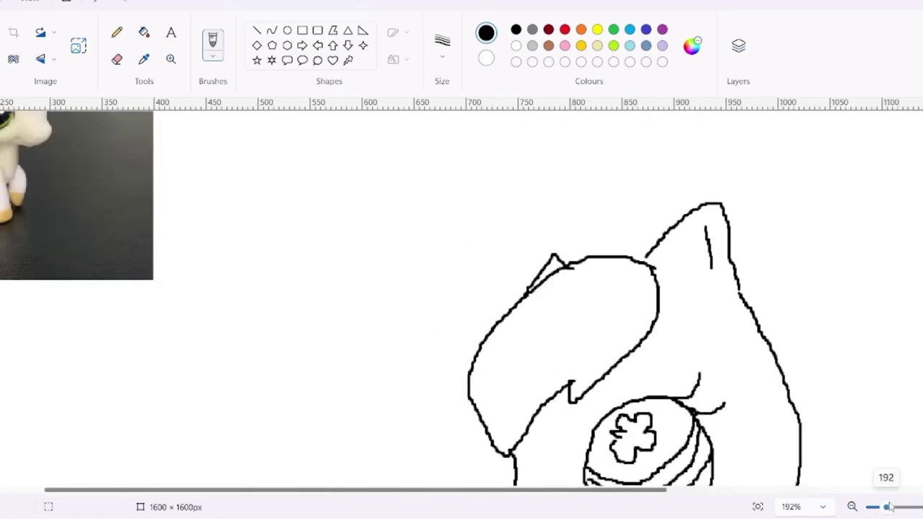
pyautogui.click(117, 59)
pyautogui.moveTo(658, 413); pyautogui.dragTo(659, 394)
pyautogui.click(213, 41)
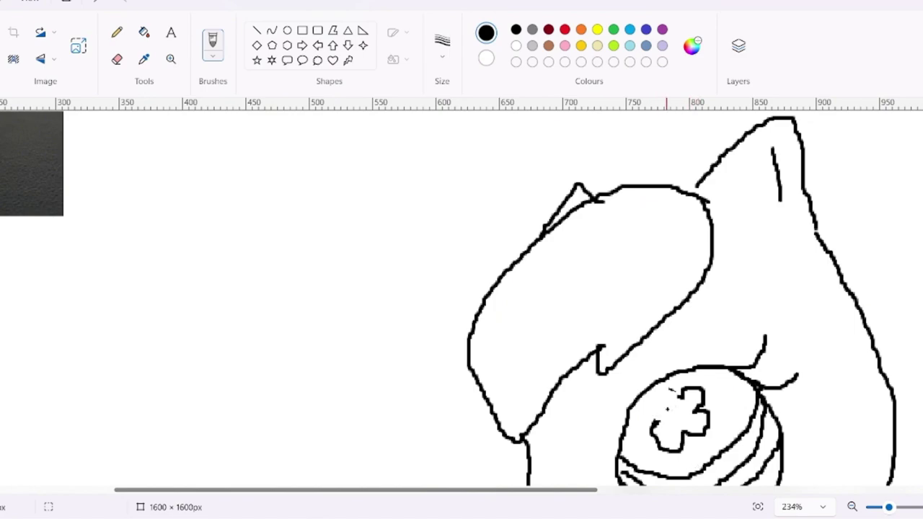
pyautogui.moveTo(681, 397)
pyautogui.mouseDown()
pyautogui.moveTo(664, 392)
pyautogui.moveTo(648, 418)
pyautogui.moveTo(657, 422)
pyautogui.mouseUp()
pyautogui.scroll(-1, 841, 383)
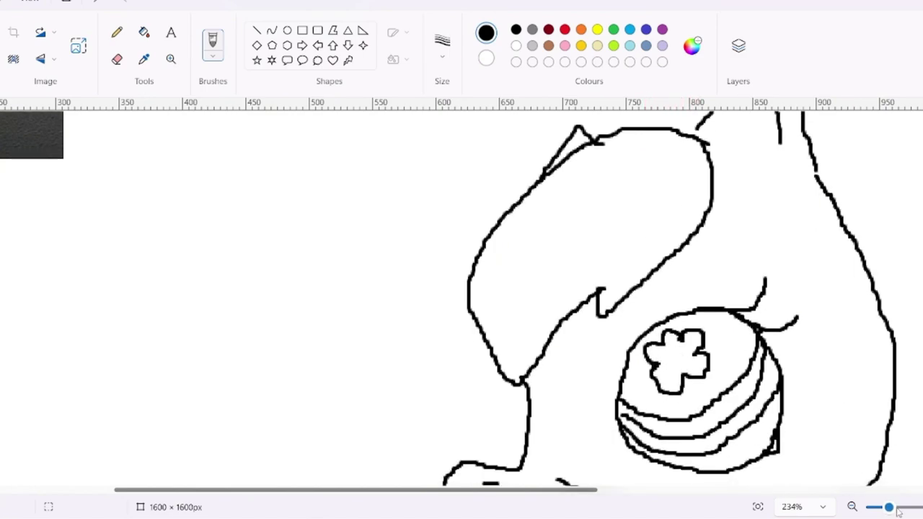
# Return the zoom to 100% and draw short neck lines below the chin and the back of the head.
pyautogui.click(822, 506)
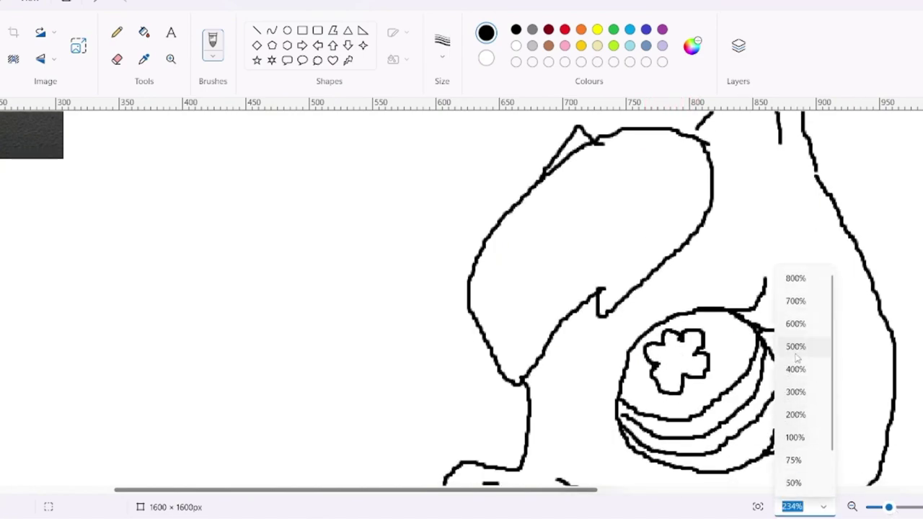
pyautogui.click(795, 437)
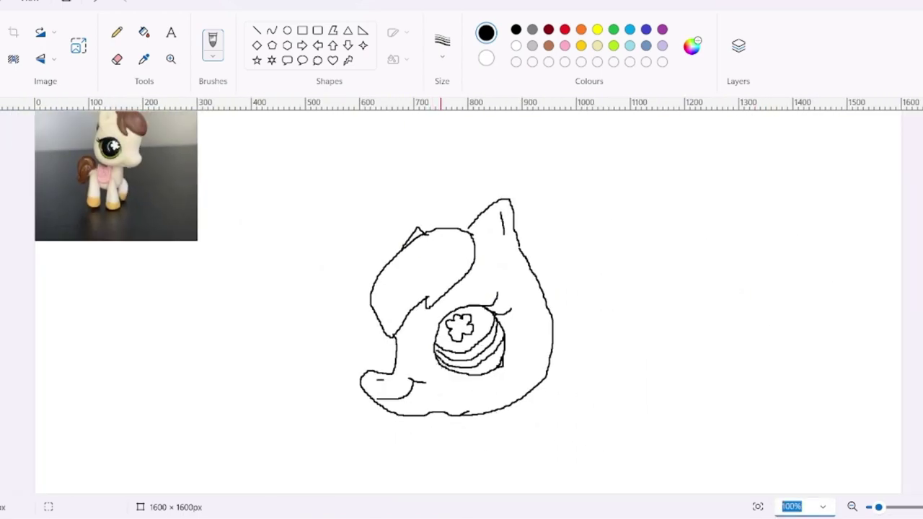
pyautogui.scroll(-2, 431, 326)
pyautogui.moveTo(432, 414); pyautogui.dragTo(430, 432)
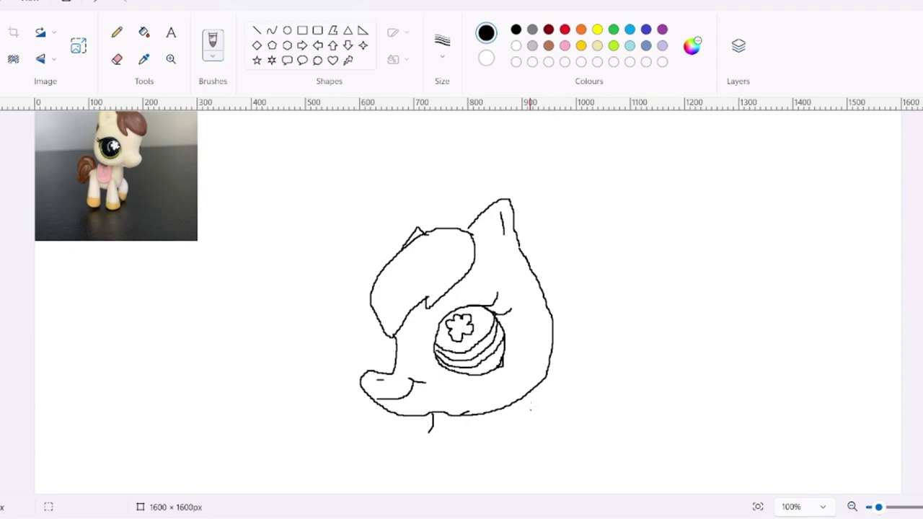
pyautogui.scroll(-2, 597, 447)
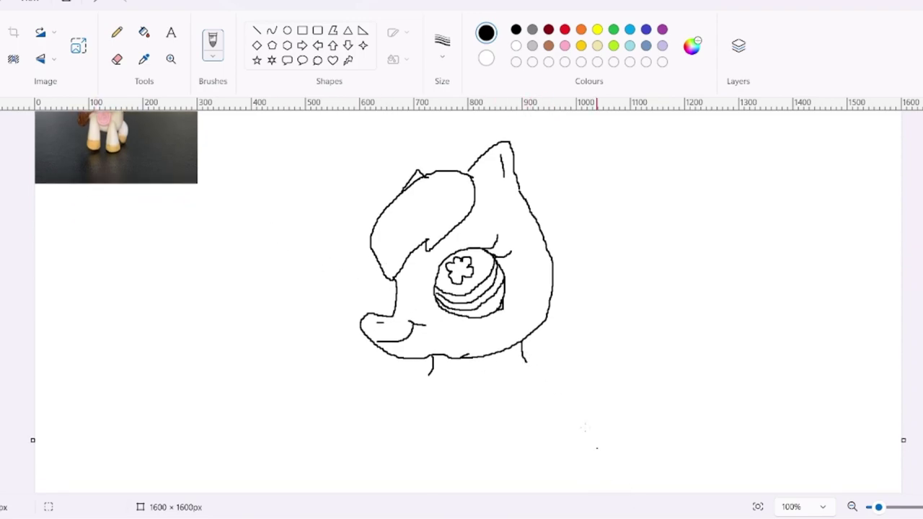
# Draw a rounded saddle flap behind the neck and add an inner border line along its edge.
pyautogui.moveTo(525, 364)
pyautogui.mouseDown()
pyautogui.moveTo(600, 359)
pyautogui.moveTo(603, 434)
pyautogui.moveTo(526, 385)
pyautogui.moveTo(584, 449)
pyautogui.mouseUp()
pyautogui.moveTo(590, 449); pyautogui.dragTo(615, 432)
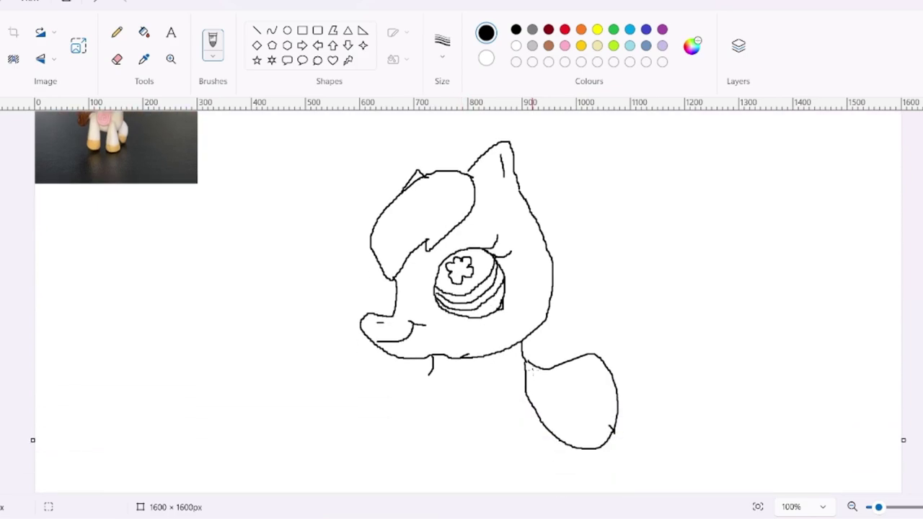
pyautogui.moveTo(529, 363)
pyautogui.mouseDown()
pyautogui.moveTo(547, 411)
pyautogui.moveTo(605, 436)
pyautogui.moveTo(598, 365)
pyautogui.mouseUp()
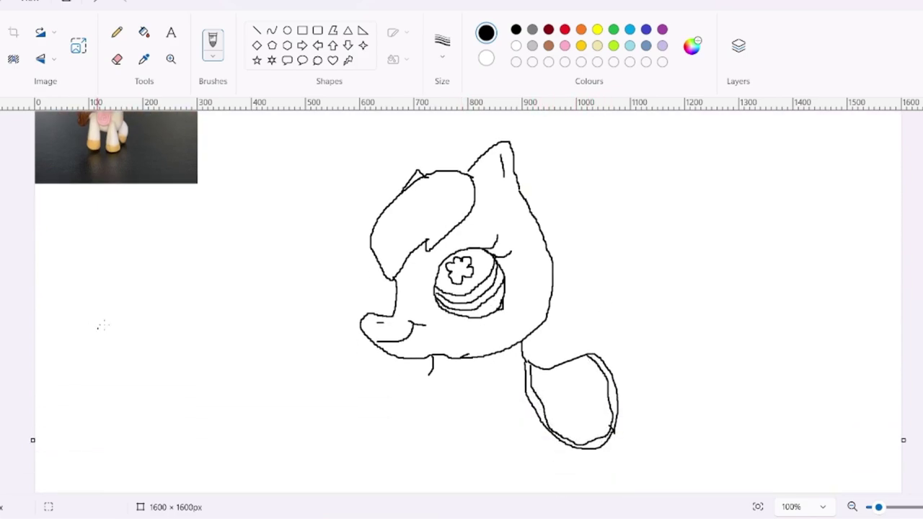
# Draw a curved chest and belly line from the front of the neck to beneath the saddle flap.
pyautogui.scroll(2, 328, 326)
pyautogui.scroll(-6, 520, 370)
pyautogui.scroll(6, 486, 346)
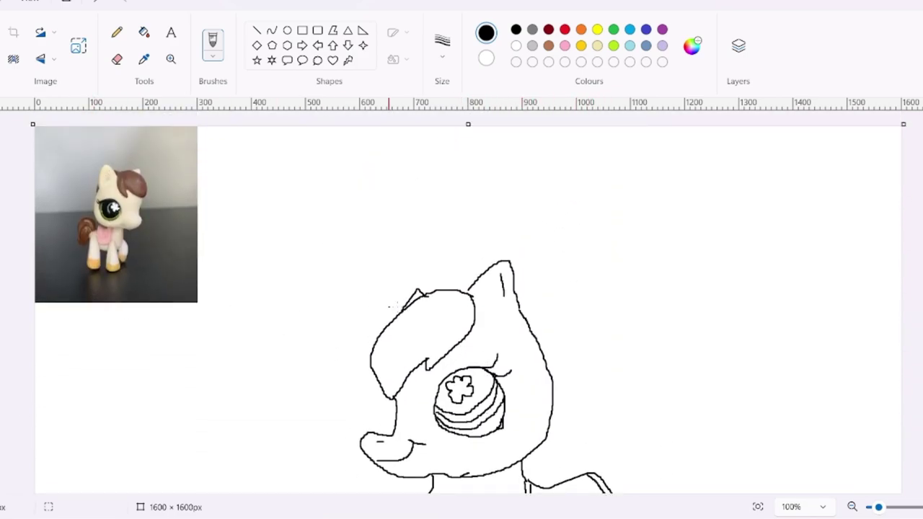
pyautogui.scroll(-3, 389, 307)
pyautogui.moveTo(433, 416)
pyautogui.mouseDown()
pyautogui.moveTo(461, 447)
pyautogui.moveTo(552, 437)
pyautogui.mouseUp()
pyautogui.hotkey('ctrl', 'z')
pyautogui.scroll(-3, 390, 310)
pyautogui.moveTo(430, 263)
pyautogui.mouseDown()
pyautogui.moveTo(455, 311)
pyautogui.moveTo(540, 347)
pyautogui.moveTo(570, 341)
pyautogui.mouseUp()
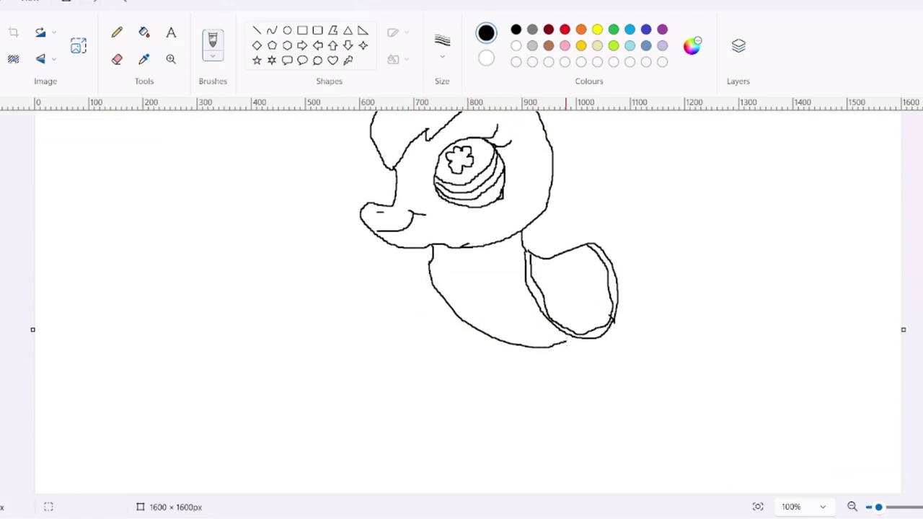
# Draw the first front leg stepping forward from the chest, with a curved line marking off its hoof.
pyautogui.scroll(4, 487, 339)
pyautogui.scroll(-3, 433, 328)
pyautogui.moveTo(433, 330)
pyautogui.mouseDown()
pyautogui.moveTo(415, 410)
pyautogui.moveTo(425, 449)
pyautogui.moveTo(465, 384)
pyautogui.mouseUp()
pyautogui.hotkey('ctrl', 'z')
pyautogui.scroll(-3, 433, 324)
pyautogui.moveTo(431, 229)
pyautogui.mouseDown()
pyautogui.moveTo(407, 329)
pyautogui.moveTo(425, 355)
pyautogui.moveTo(458, 343)
pyautogui.moveTo(474, 272)
pyautogui.mouseUp()
pyautogui.scroll(3, 475, 274)
pyautogui.scroll(-2, 503, 438)
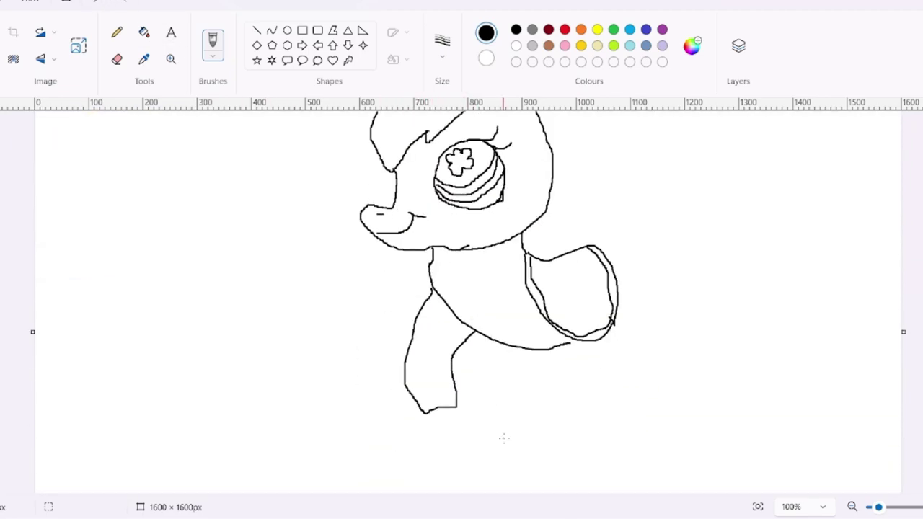
pyautogui.moveTo(417, 404); pyautogui.dragTo(453, 384)
# Draw the second front leg with its hoof and erase the belly line running through the leg.
pyautogui.scroll(3, 453, 384)
pyautogui.scroll(-3, 453, 383)
pyautogui.moveTo(465, 315)
pyautogui.mouseDown()
pyautogui.moveTo(478, 403)
pyautogui.moveTo(513, 394)
pyautogui.moveTo(476, 410)
pyautogui.moveTo(517, 409)
pyautogui.moveTo(523, 329)
pyautogui.mouseUp()
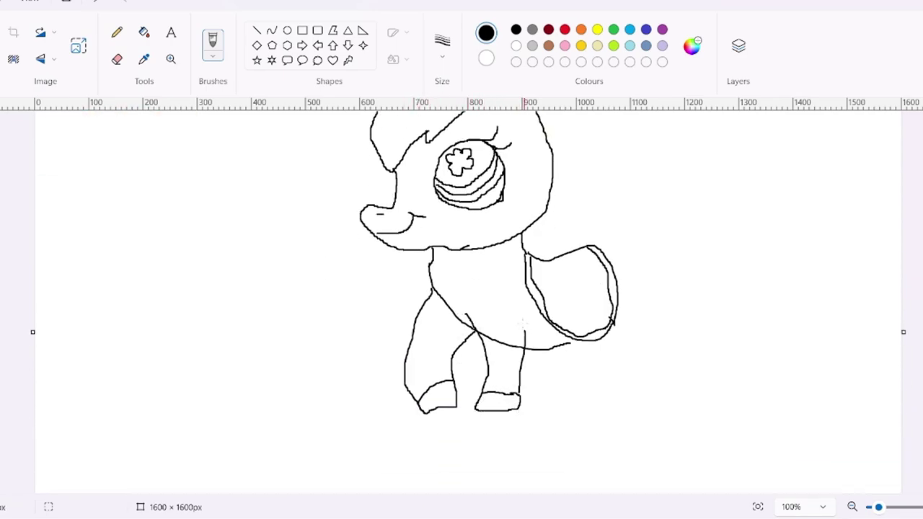
pyautogui.click(117, 59)
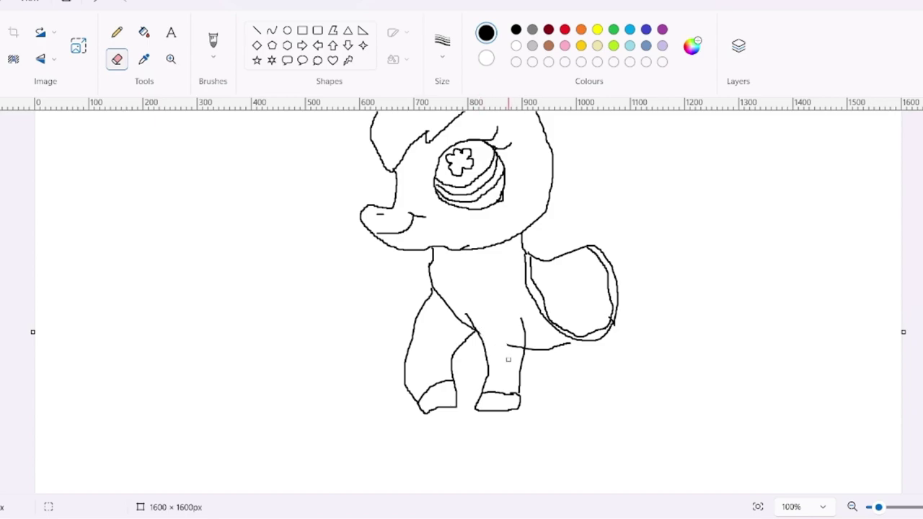
pyautogui.scroll(2, 519, 343)
pyautogui.scroll(-3, 449, 368)
pyautogui.scroll(5, 449, 368)
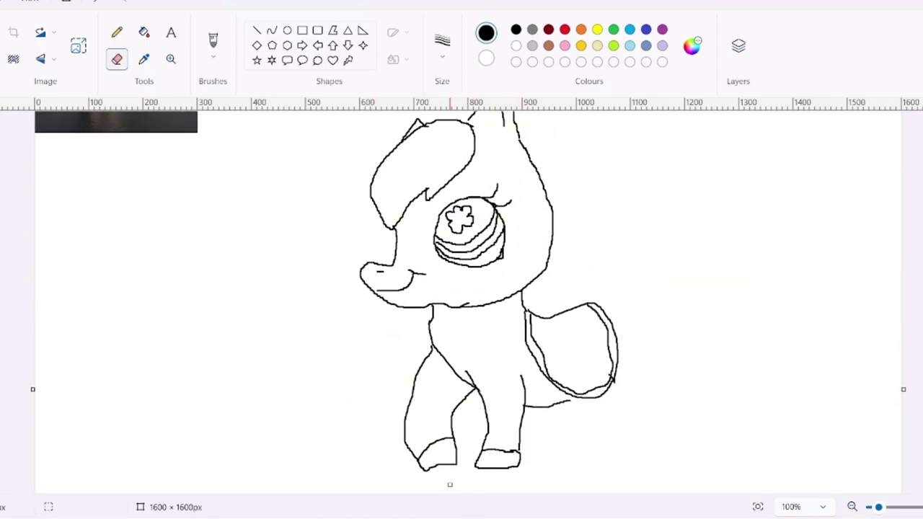
# Draw the rump and hind leg behind the saddle flap with the black brush, ending in a flat hoof.
pyautogui.click(219, 52)
pyautogui.scroll(-4, 507, 354)
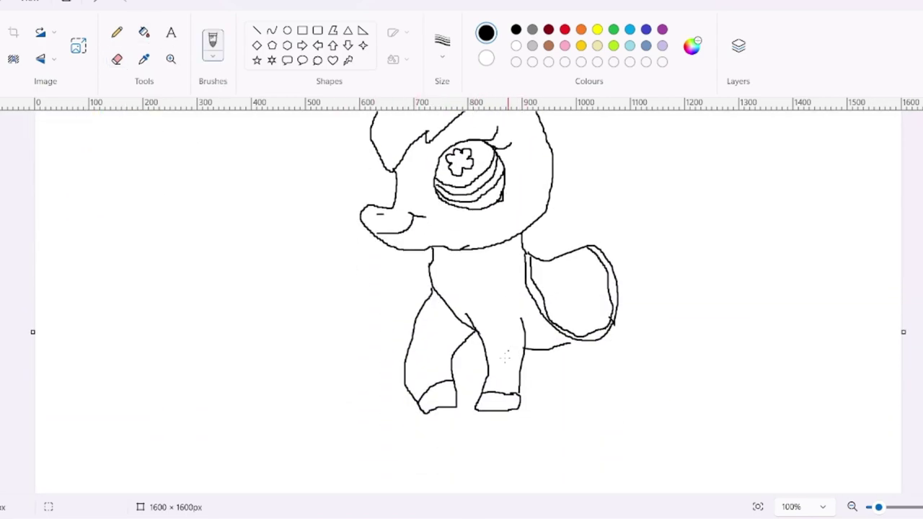
pyautogui.scroll(4, 436, 311)
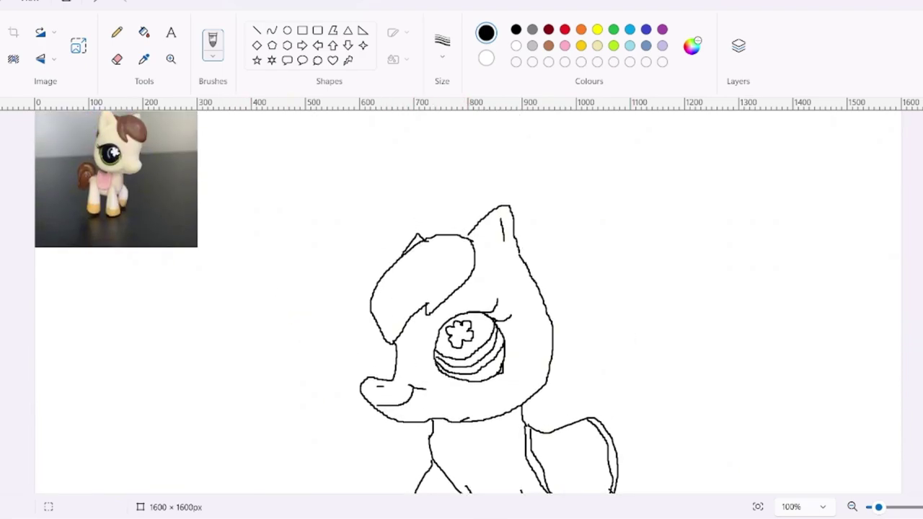
pyautogui.scroll(-3, 348, 192)
pyautogui.scroll(1, 569, 357)
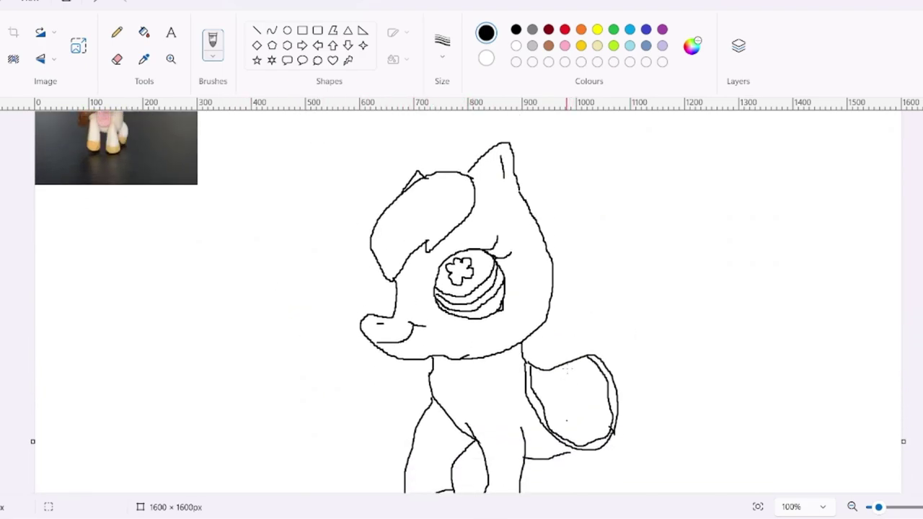
pyautogui.scroll(-2, 637, 406)
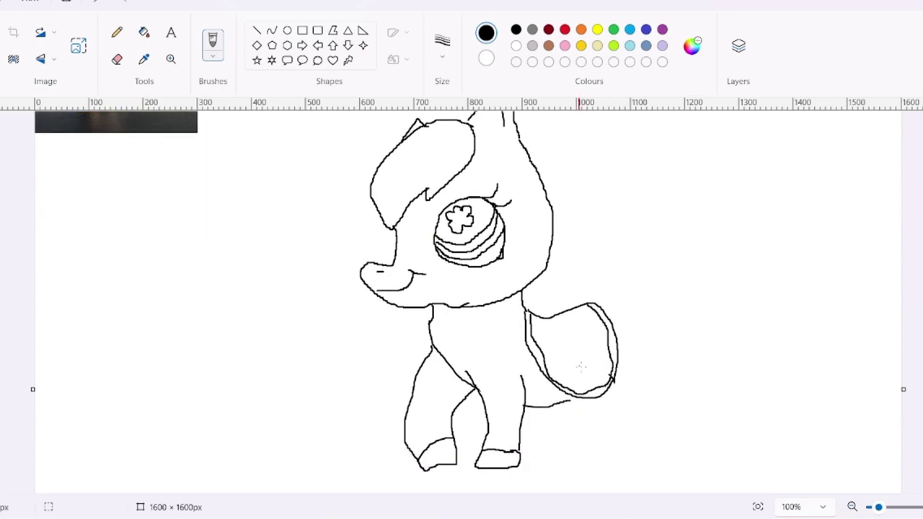
pyautogui.scroll(-1, 607, 406)
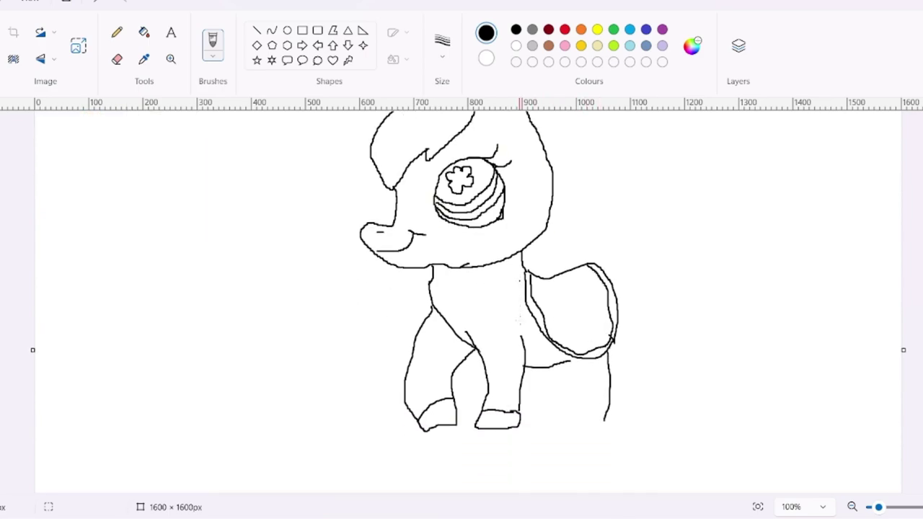
pyautogui.scroll(4, 533, 317)
pyautogui.scroll(-7, 533, 317)
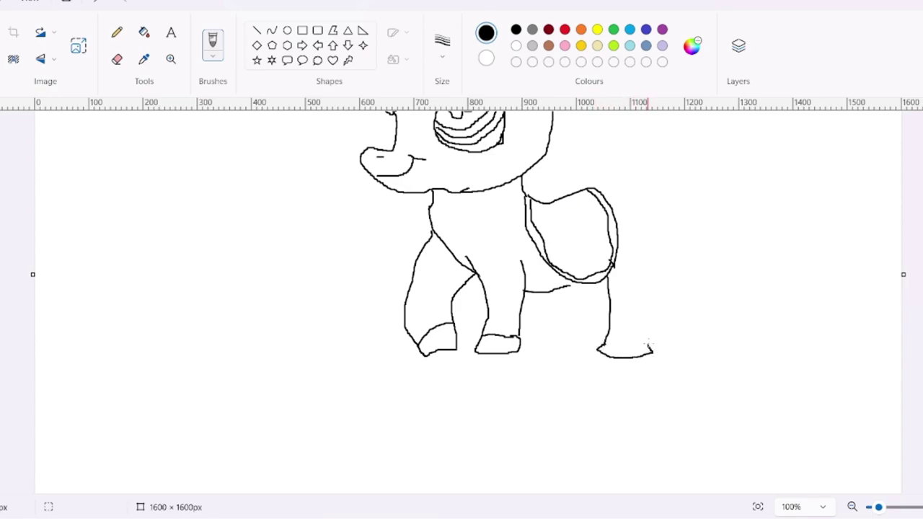
pyautogui.scroll(7, 613, 335)
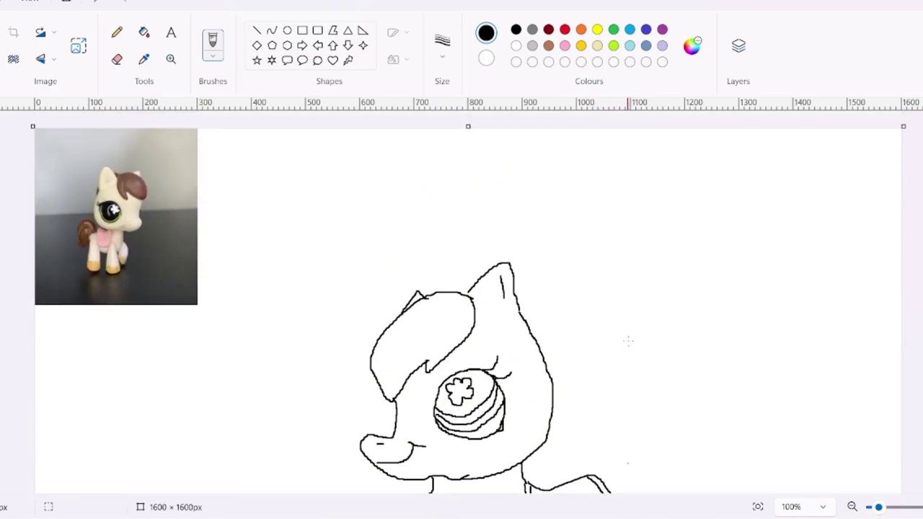
pyautogui.scroll(-2, 623, 331)
pyautogui.scroll(-2, 608, 358)
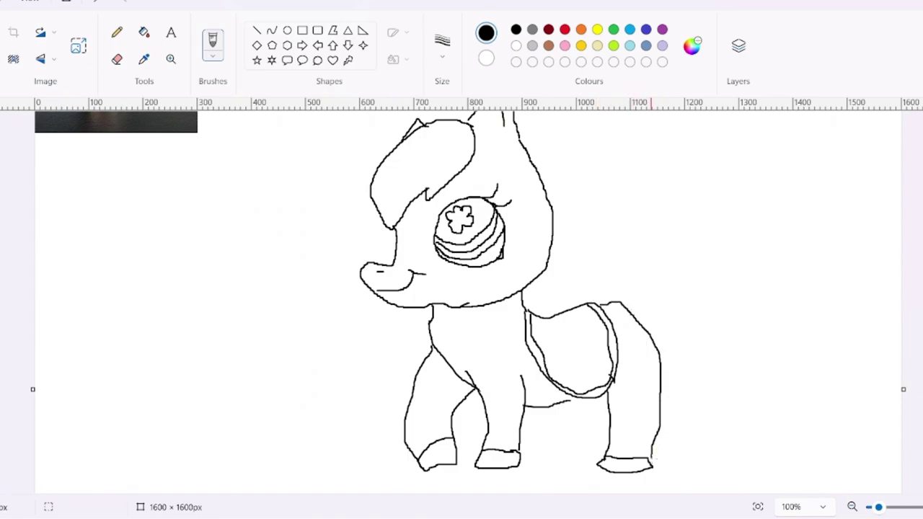
# Draw a large arched tail outline rising from the rump and ending in a rounded, outward-curling tip.
pyautogui.scroll(3, 651, 455)
pyautogui.scroll(-3, 604, 345)
pyautogui.moveTo(619, 300)
pyautogui.mouseDown()
pyautogui.moveTo(649, 247)
pyautogui.moveTo(720, 299)
pyautogui.mouseUp()
pyautogui.scroll(2, 720, 299)
pyautogui.scroll(-3, 714, 299)
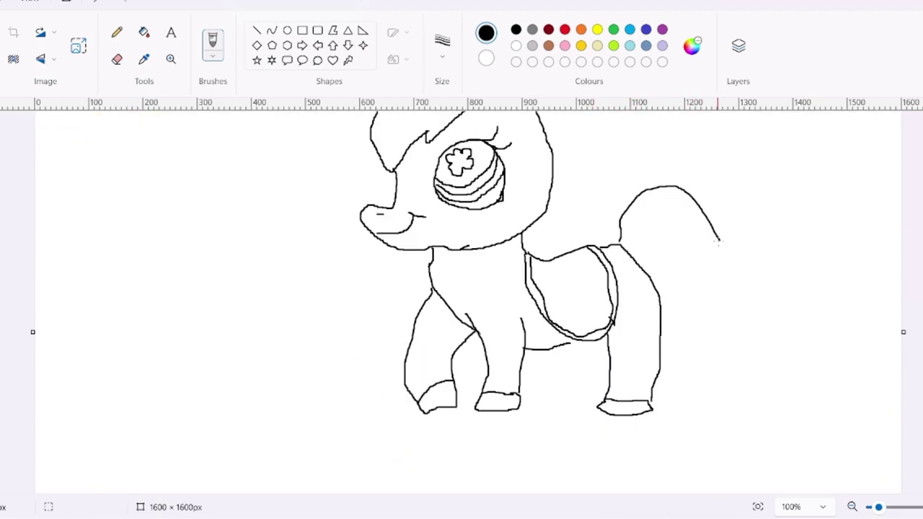
pyautogui.moveTo(719, 238)
pyautogui.mouseDown()
pyautogui.moveTo(742, 302)
pyautogui.moveTo(696, 316)
pyautogui.mouseUp()
pyautogui.scroll(3, 696, 315)
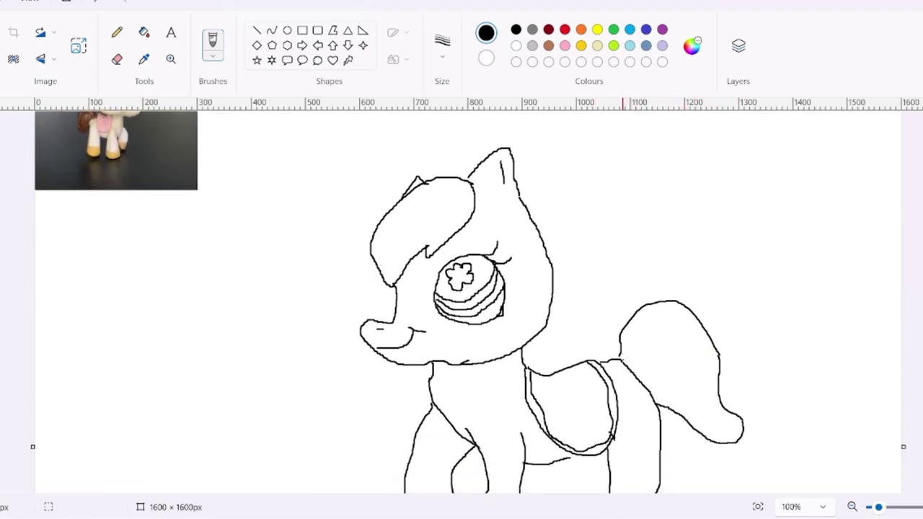
# Add two curved hair lines inside the tail, starting near its base.
pyautogui.scroll(3, 623, 346)
pyautogui.scroll(-6, 655, 424)
pyautogui.scroll(3, 655, 424)
pyautogui.moveTo(631, 357)
pyautogui.mouseDown()
pyautogui.moveTo(683, 359)
pyautogui.moveTo(691, 387)
pyautogui.moveTo(657, 369)
pyautogui.moveTo(706, 412)
pyautogui.mouseUp()
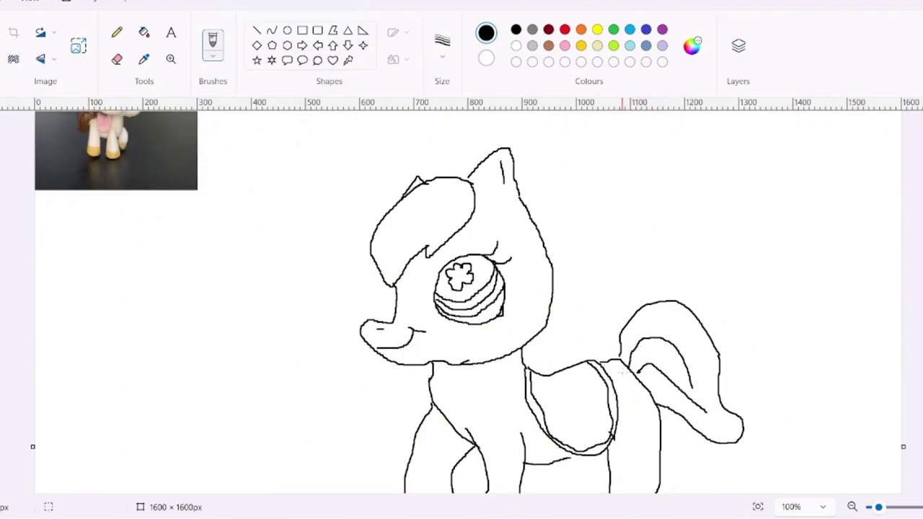
pyautogui.scroll(-2, 548, 346)
pyautogui.scroll(2, 505, 354)
# Sample the cream colour from the horse in the reference photo and fill the first front leg with it.
pyautogui.scroll(3, 168, 178)
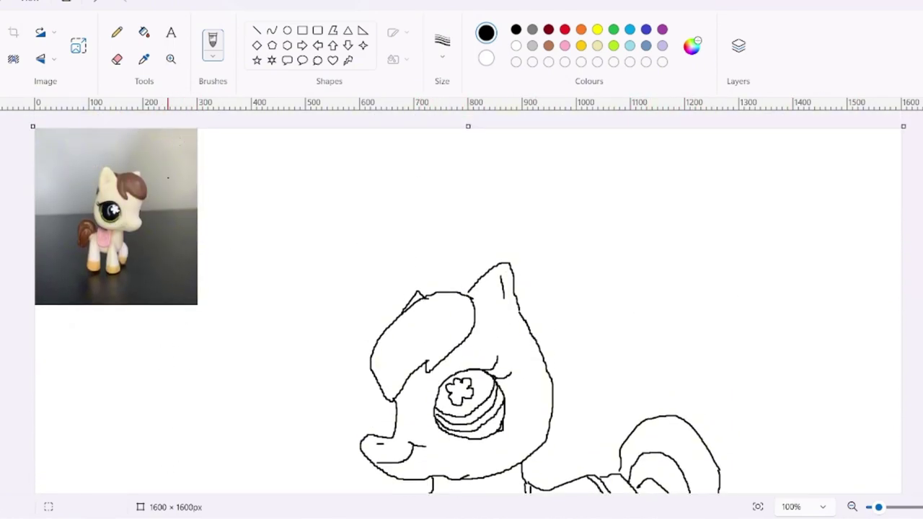
pyautogui.click(144, 59)
pyautogui.click(115, 181)
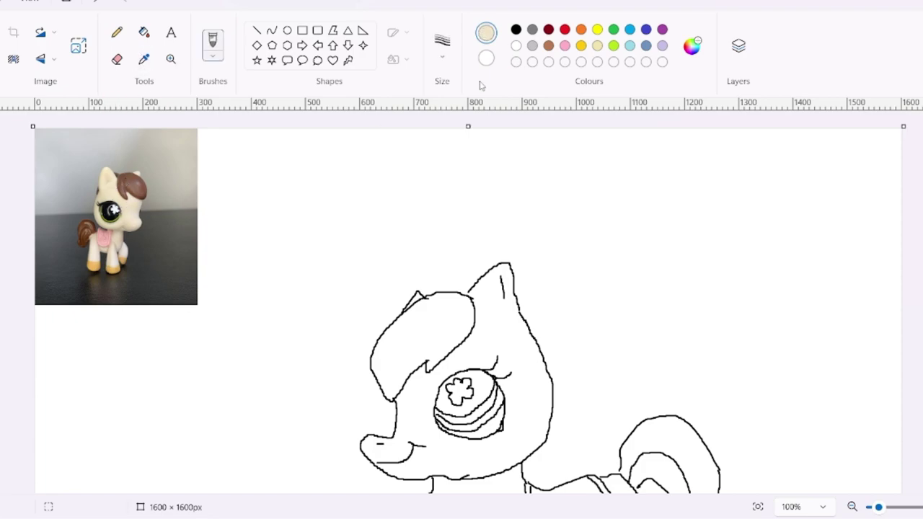
pyautogui.click(143, 32)
pyautogui.scroll(-3, 529, 330)
pyautogui.click(529, 330)
pyautogui.hotkey('ctrl', 'z')
pyautogui.scroll(-4, 518, 236)
pyautogui.click(439, 288)
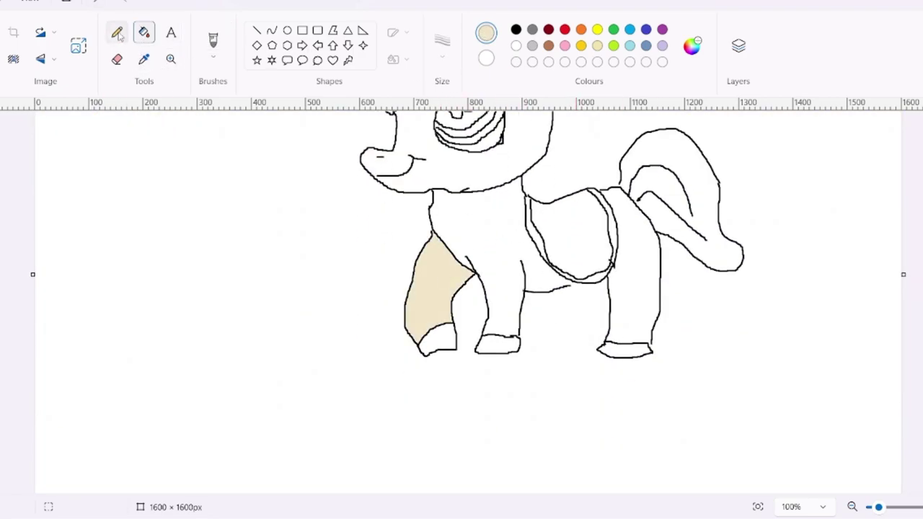
# Zoom in and close the small gaps in the body outline at the neck, legs and saddle with the black brush.
pyautogui.click(213, 42)
pyautogui.click(516, 29)
pyautogui.moveTo(878, 506); pyautogui.dragTo(882, 507)
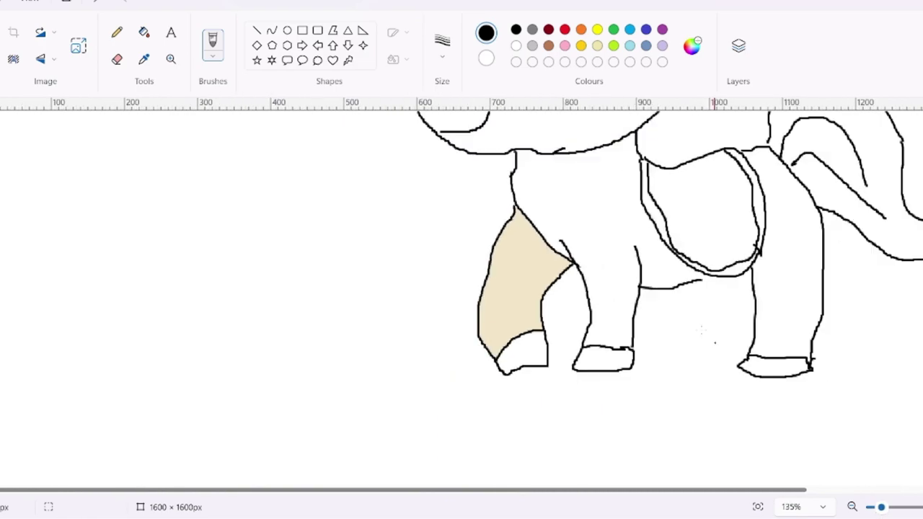
pyautogui.scroll(1, 730, 155)
pyautogui.moveTo(806, 489); pyautogui.dragTo(891, 507)
pyautogui.moveTo(563, 494); pyautogui.dragTo(660, 494)
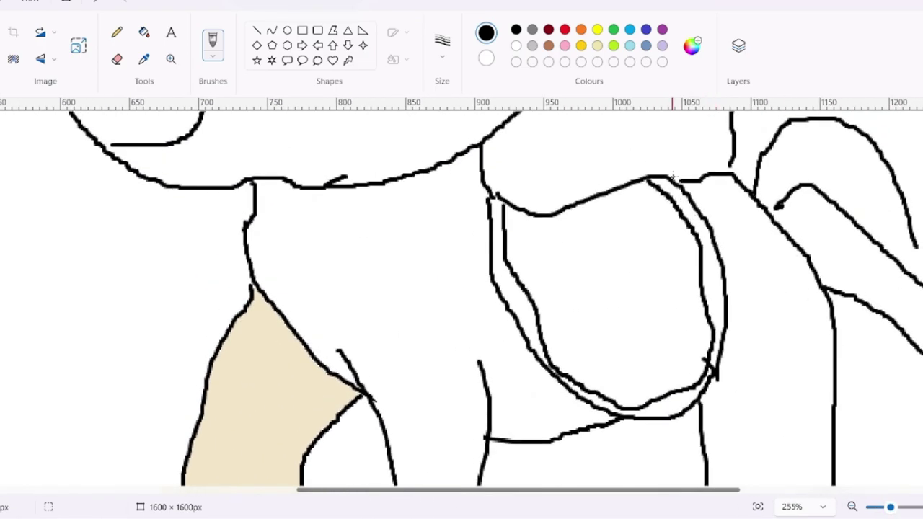
pyautogui.keyDown('ctrl'); pyautogui.scroll(-3, 467, 326); pyautogui.keyUp('ctrl')
pyautogui.keyDown('ctrl'); pyautogui.scroll(1, 466, 326); pyautogui.keyUp('ctrl')
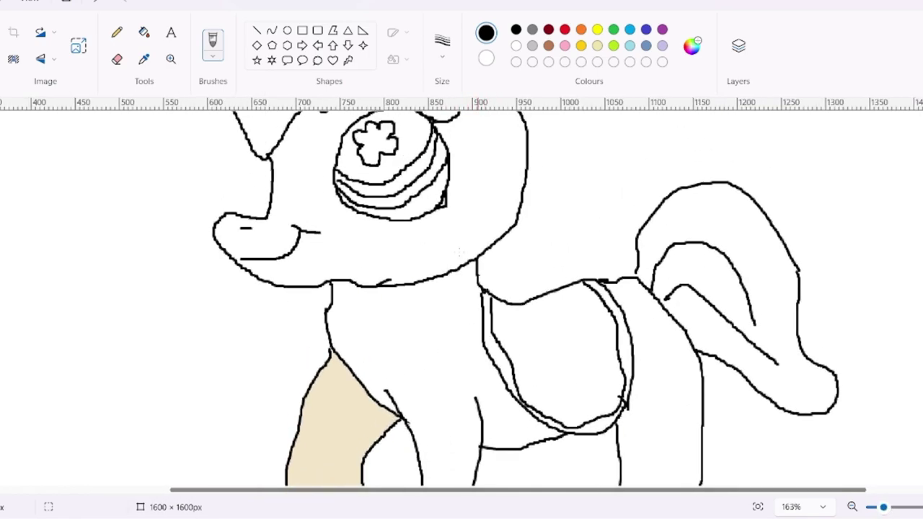
pyautogui.scroll(3, 458, 252)
pyautogui.scroll(-5, 391, 209)
# Sample the cream from the filled front leg and fill the neck and chest area and the hind leg.
pyautogui.click(143, 59)
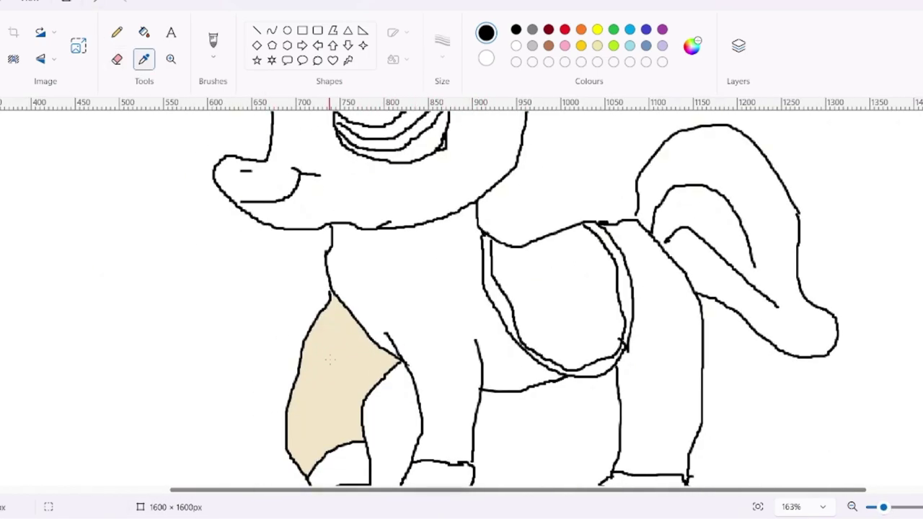
pyautogui.click(330, 360)
pyautogui.scroll(-1, 329, 360)
pyautogui.click(144, 32)
pyautogui.click(425, 238)
pyautogui.click(657, 266)
pyautogui.scroll(1, 657, 266)
pyautogui.click(426, 267)
pyautogui.scroll(2, 426, 267)
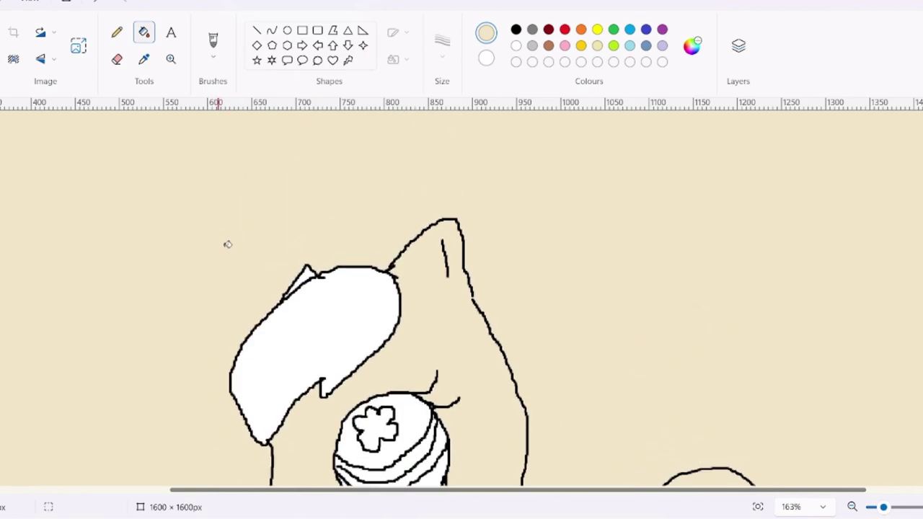
pyautogui.scroll(-1, 265, 294)
pyautogui.click(126, 5)
# Close the outline gap at the back of the head in black and fill the head and far ear with cream.
pyautogui.click(516, 29)
pyautogui.click(212, 39)
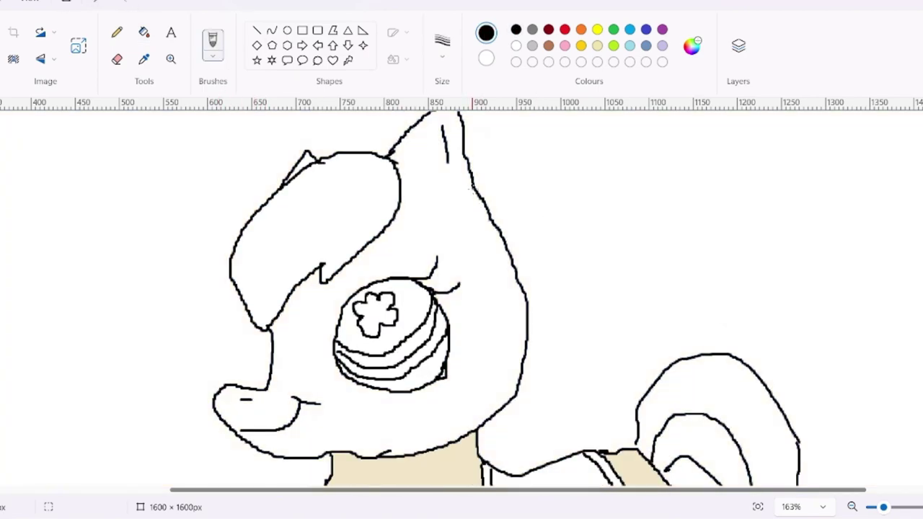
pyautogui.click(143, 59)
pyautogui.click(375, 462)
pyautogui.click(144, 32)
pyautogui.click(299, 317)
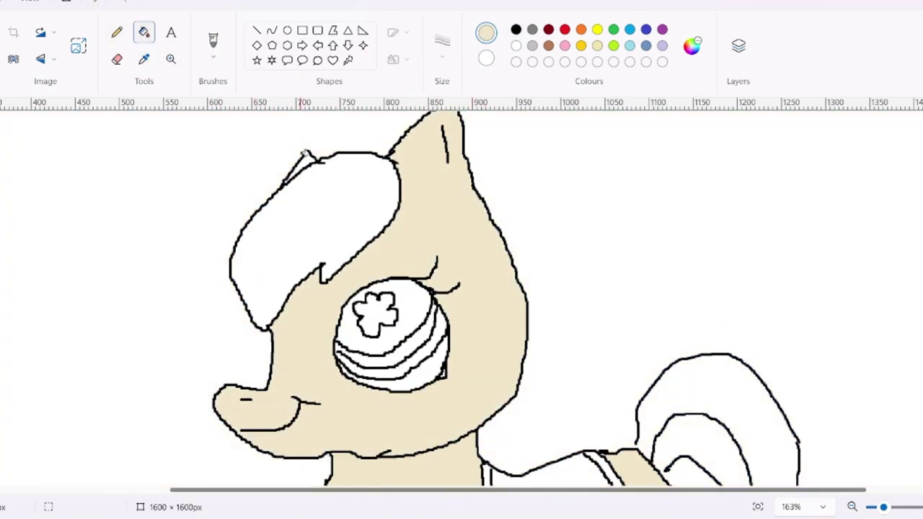
# Sample the brown of the mane from the reference photo and fill the forelock with it.
pyautogui.scroll(-2, 299, 318)
pyautogui.moveTo(835, 492); pyautogui.dragTo(878, 507)
pyautogui.scroll(2, 568, 411)
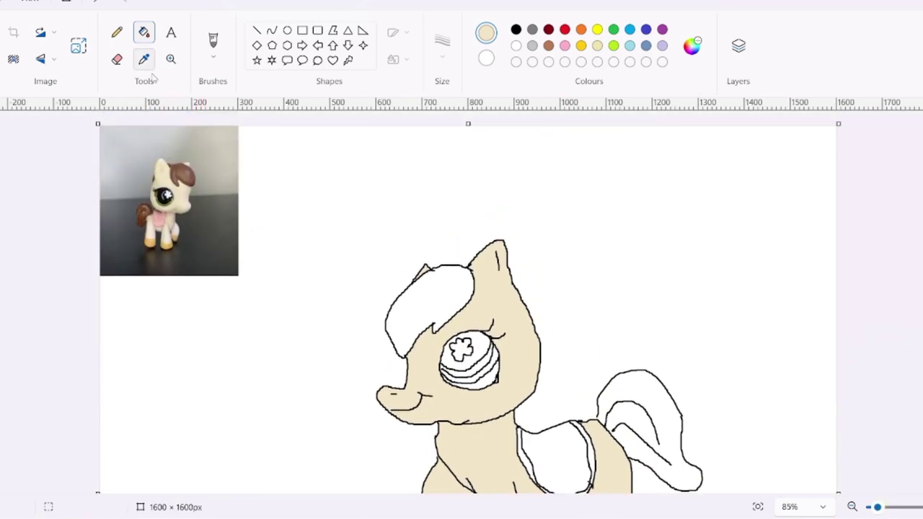
pyautogui.click(143, 59)
pyautogui.click(185, 176)
pyautogui.scroll(-2, 433, 202)
pyautogui.click(448, 189)
pyautogui.scroll(2, 450, 195)
pyautogui.scroll(-1, 505, 289)
pyautogui.click(638, 336)
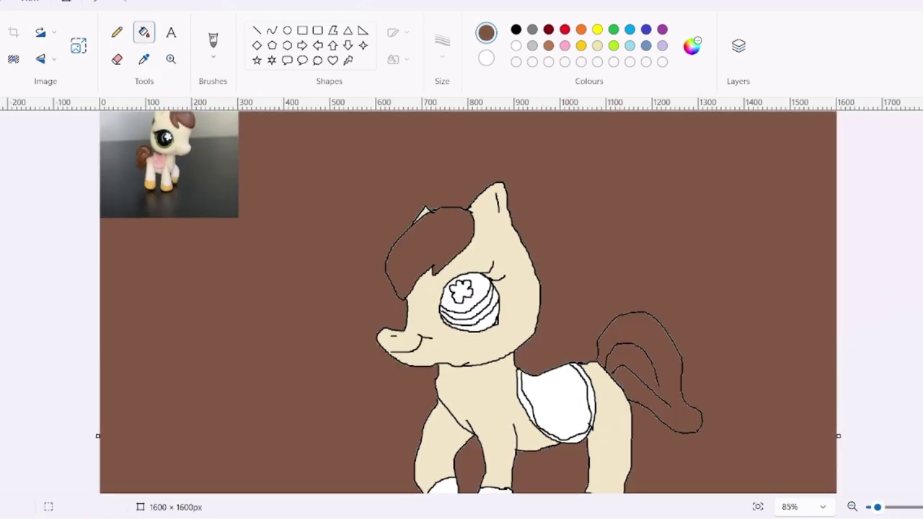
pyautogui.hotkey('ctrl', 'z')
# Zoom in on the tail and close the gap in the black outline where its base meets the rump.
pyautogui.click(116, 32)
pyautogui.click(213, 40)
pyautogui.click(516, 29)
pyautogui.scroll(6, 480, 304)
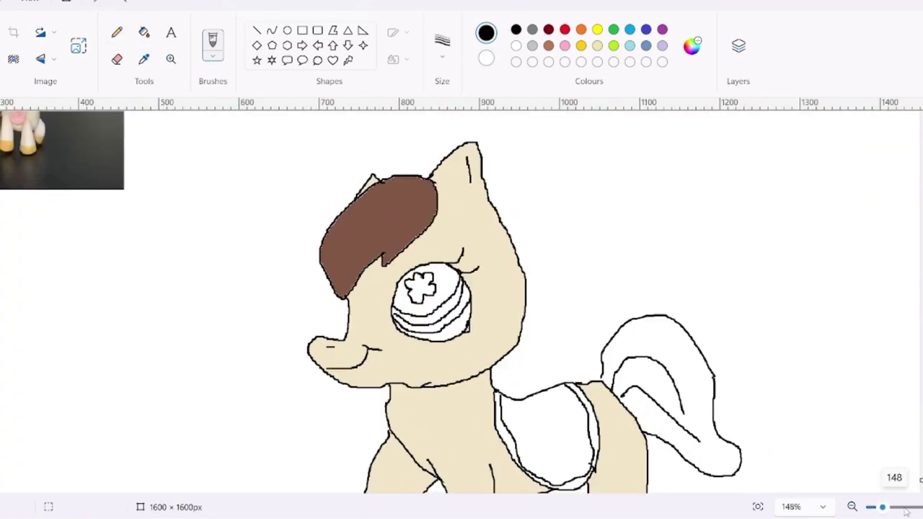
pyautogui.scroll(-3, 858, 467)
pyautogui.hscroll(5, 579, 290)
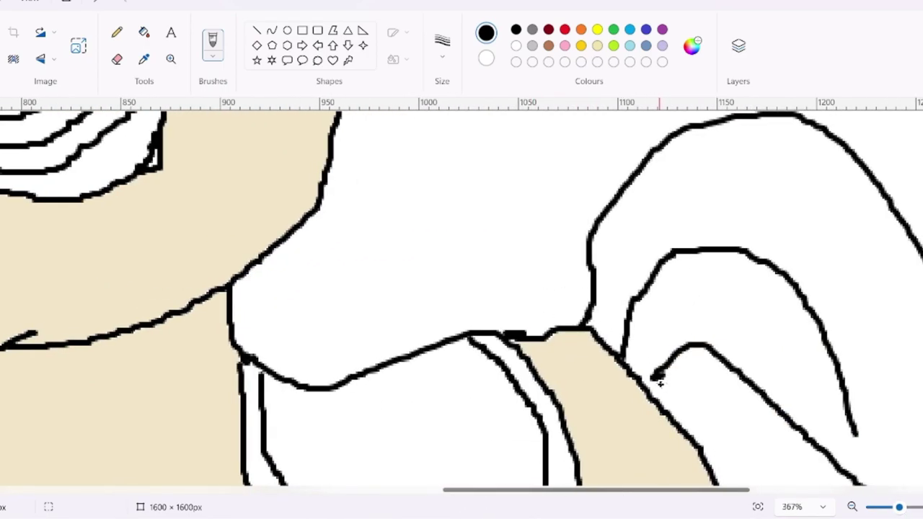
pyautogui.scroll(-1, 646, 265)
pyautogui.scroll(2, 646, 265)
# Sample the brown from the forelock, fill the tail with it and zoom back out to about 143%.
pyautogui.click(144, 59)
pyautogui.scroll(5, 145, 288)
pyautogui.click(29, 361)
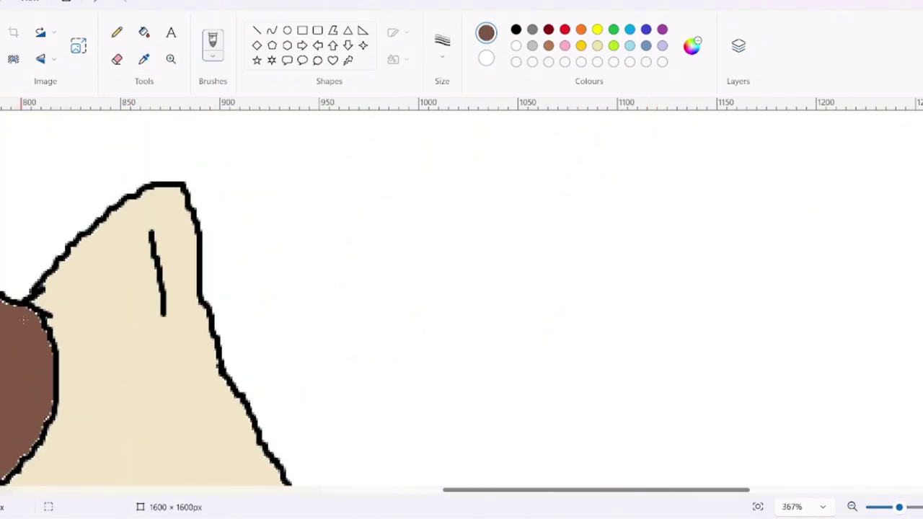
pyautogui.click(144, 32)
pyautogui.scroll(-3, 540, 271)
pyautogui.click(653, 396)
pyautogui.scroll(-3, 653, 397)
pyautogui.moveTo(899, 506)
pyautogui.mouseDown()
pyautogui.moveTo(912, 508)
pyautogui.moveTo(882, 508)
pyautogui.mouseUp()
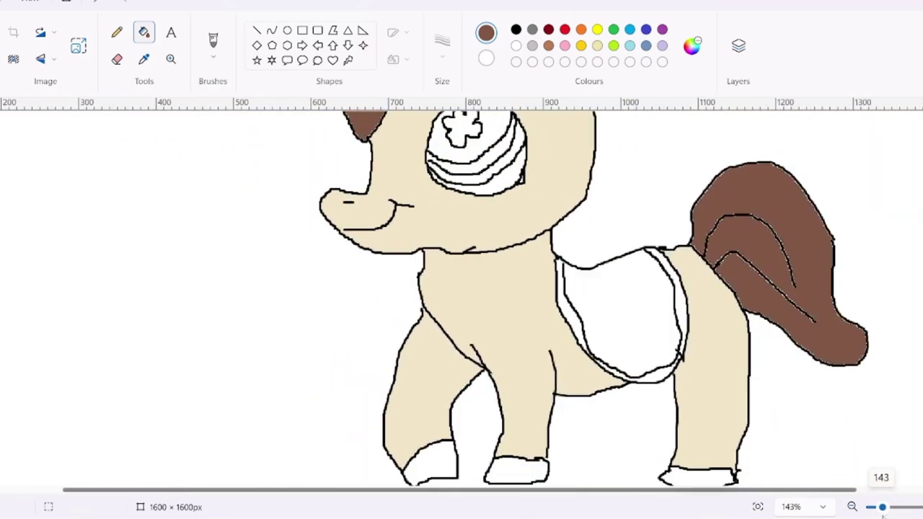
# Sample the golden tan of the hooves from the reference photo and fill all three hooves with it.
pyautogui.scroll(4, 179, 231)
pyautogui.moveTo(250, 491); pyautogui.dragTo(152, 491)
pyautogui.click(145, 59)
pyautogui.click(110, 282)
pyautogui.scroll(-6, 581, 341)
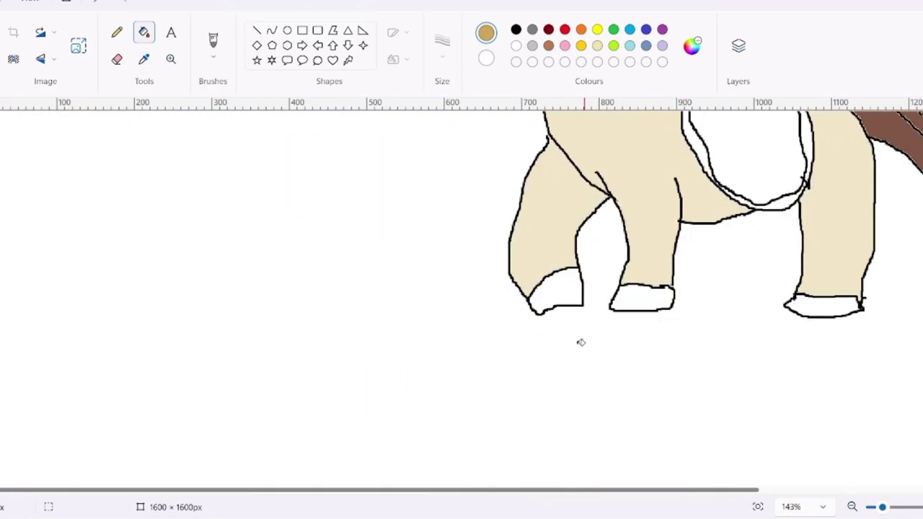
pyautogui.click(561, 292)
pyautogui.click(642, 297)
pyautogui.click(843, 301)
# Fill the pupil area around the flower highlight with black.
pyautogui.scroll(7, 842, 302)
pyautogui.click(516, 28)
pyautogui.scroll(-1, 577, 175)
pyautogui.click(627, 323)
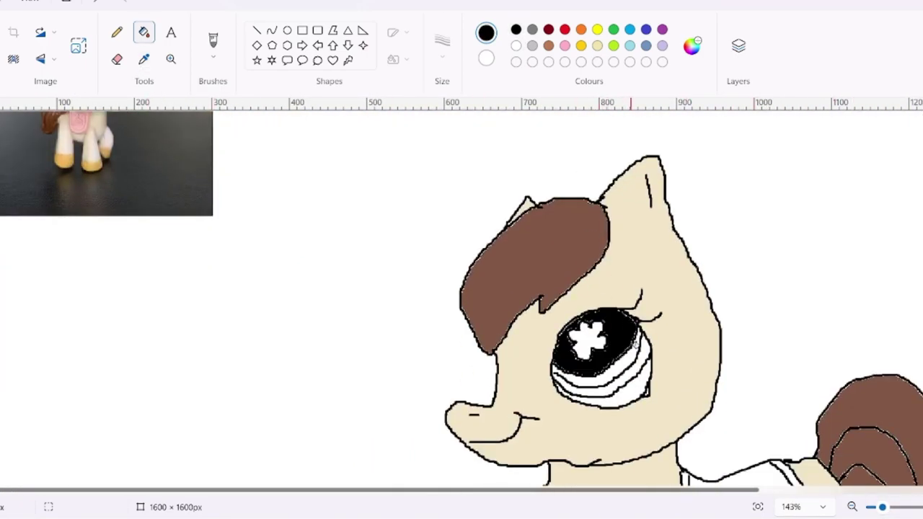
# Sample the bright olive green of the eye ring in the reference photo and fill the band directly below the pupil.
pyautogui.scroll(3, 632, 339)
pyautogui.click(144, 59)
pyautogui.click(93, 267)
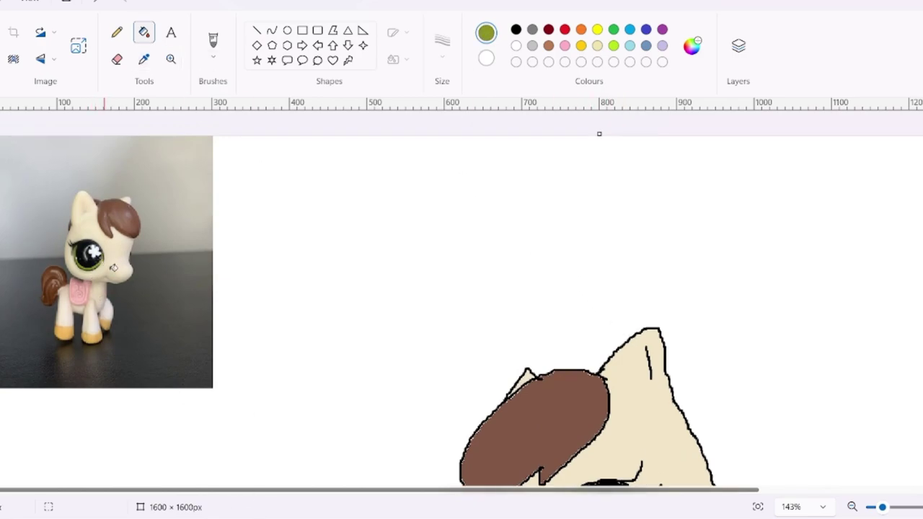
pyautogui.scroll(-3, 603, 324)
pyautogui.click(604, 380)
# Try to fill the second eye band with a grey-green sampled from the reference photo.
pyautogui.scroll(2, 603, 381)
pyautogui.click(170, 59)
pyautogui.click(143, 59)
pyautogui.click(93, 211)
pyautogui.scroll(-2, 655, 398)
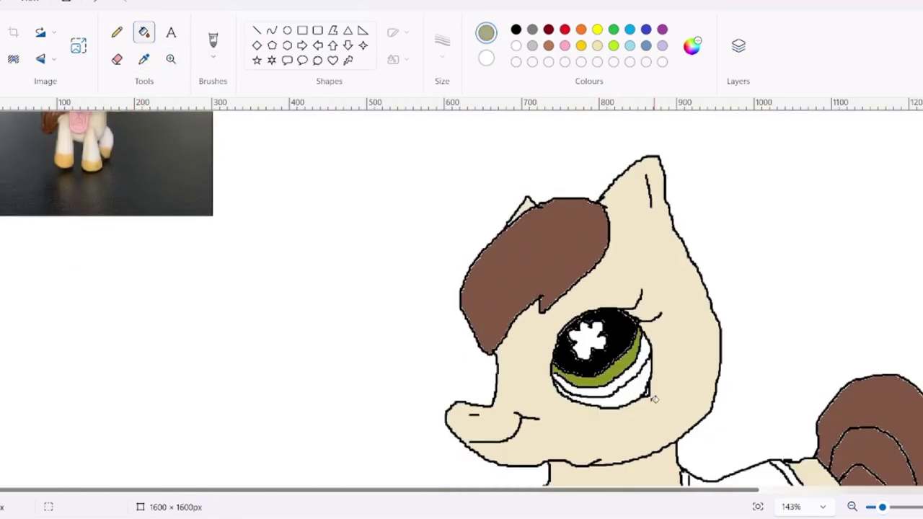
pyautogui.click(629, 375)
# Sample the darker green at the edge of the eye in the enlarged photo and fill the second eye band with it.
pyautogui.scroll(3, 430, 342)
pyautogui.click(143, 59)
pyautogui.scroll(2, 507, 331)
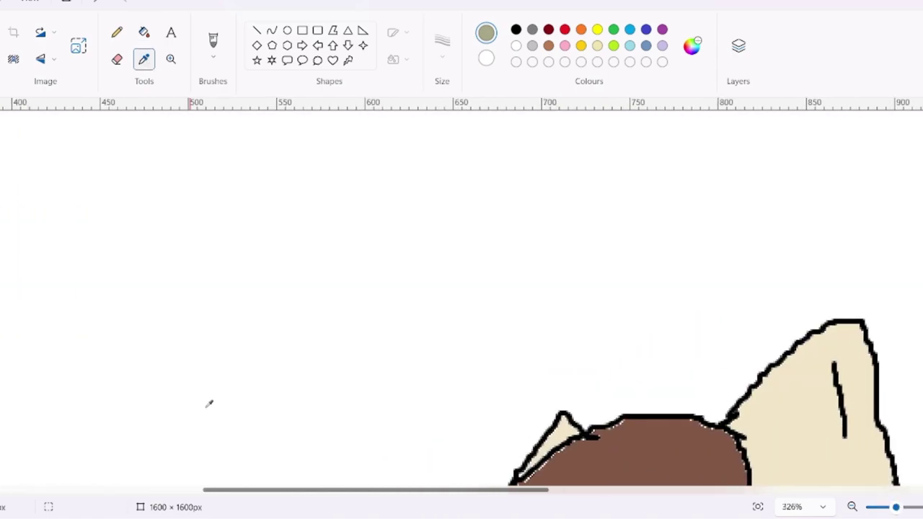
pyautogui.scroll(1, 210, 406)
pyautogui.click(210, 406)
pyautogui.moveTo(221, 491); pyautogui.dragTo(4, 491)
pyautogui.click(144, 59)
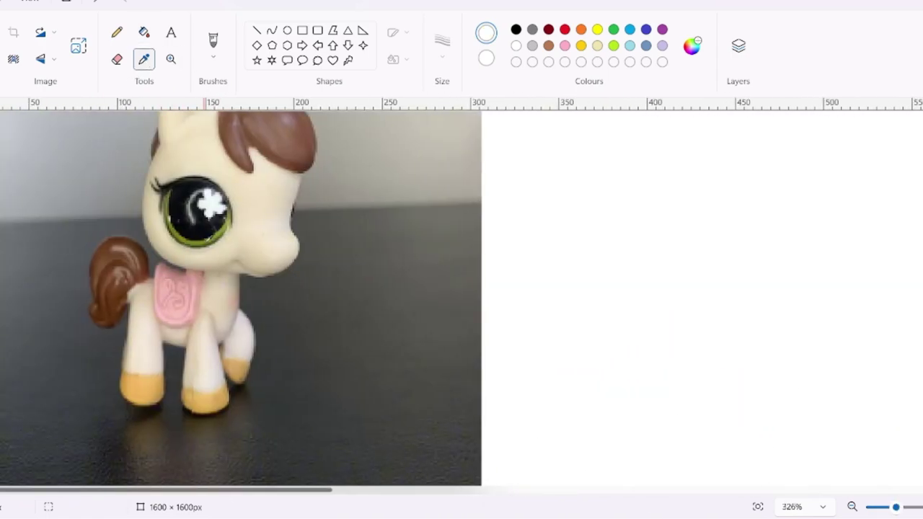
pyautogui.click(223, 242)
pyautogui.scroll(-3, 352, 218)
pyautogui.moveTo(312, 491); pyautogui.dragTo(669, 491)
pyautogui.scroll(-1, 408, 332)
pyautogui.click(408, 332)
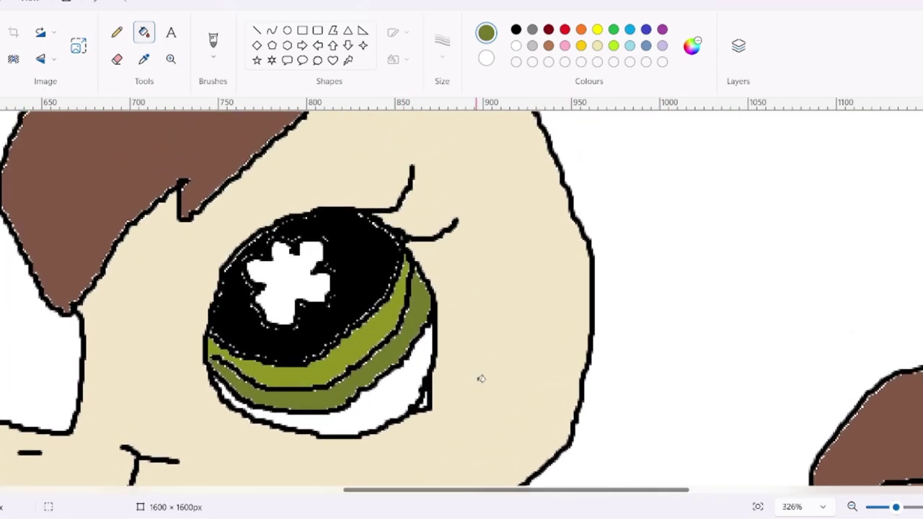
# Sample the pink of the saddle from the reference photo and fill the drawn saddle, including its border, with it.
pyautogui.scroll(-3, 480, 377)
pyautogui.scroll(-8, 379, 289)
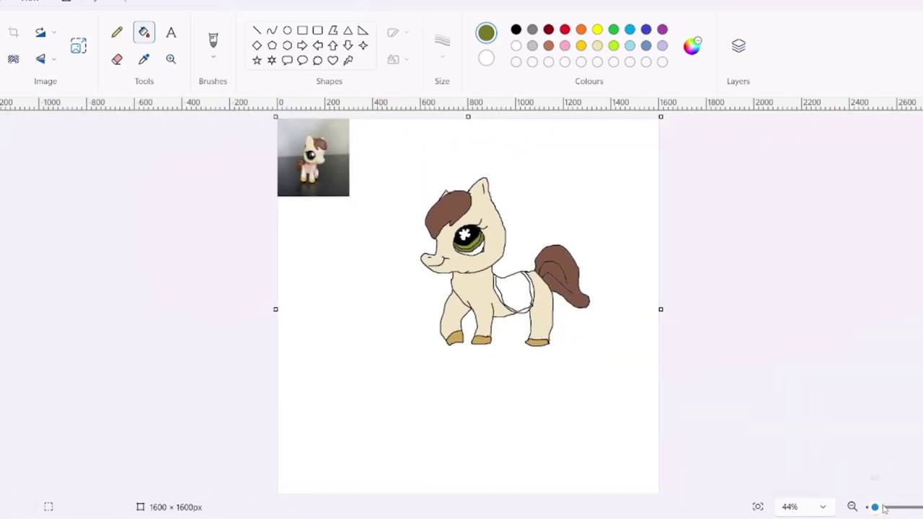
pyautogui.click(883, 509)
pyautogui.scroll(-1, 82, 309)
pyautogui.scroll(1, 83, 308)
pyautogui.click(144, 59)
pyautogui.click(20, 198)
pyautogui.scroll(-2, 663, 362)
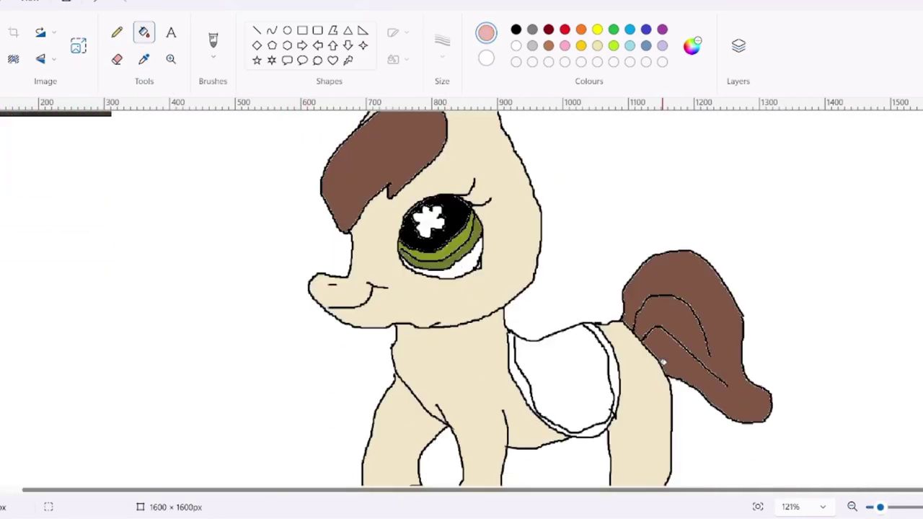
pyautogui.click(570, 383)
# Draw a curled swirl in black with the brush on the saddle's left half, following the emblem in the reference photo.
pyautogui.scroll(3, 180, 339)
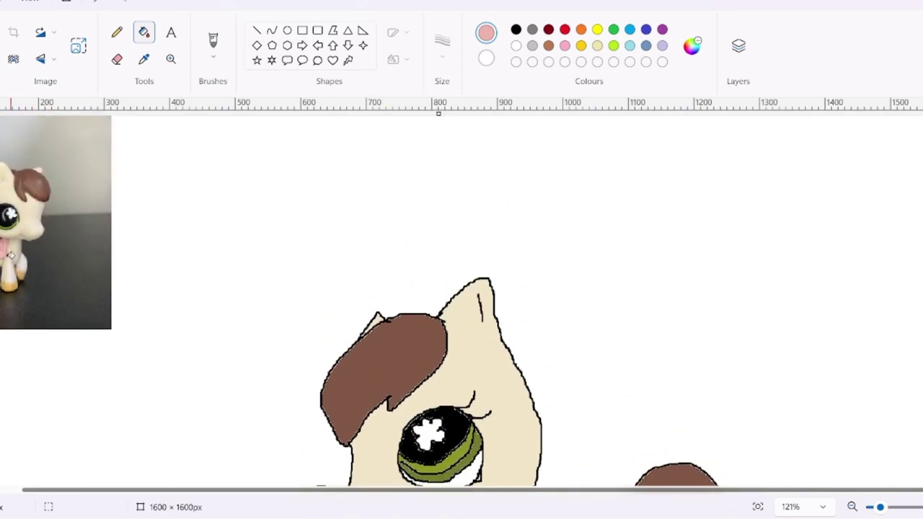
pyautogui.click(891, 508)
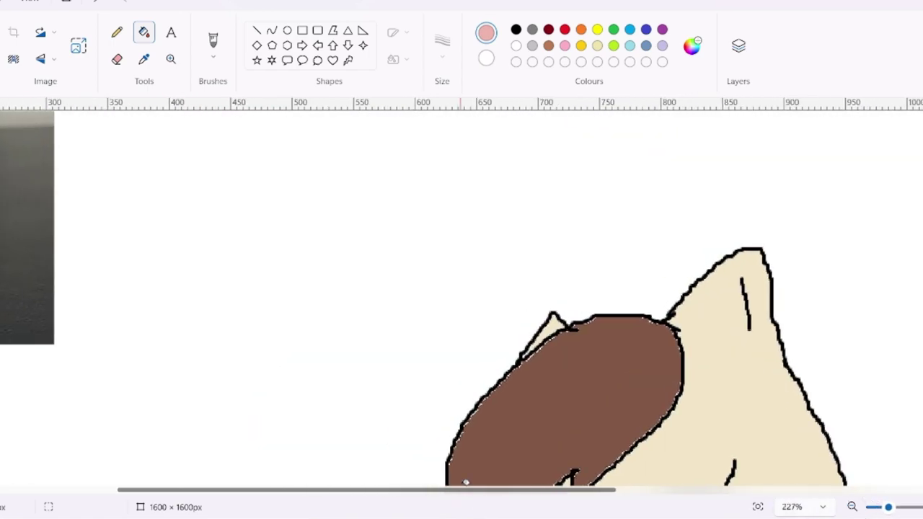
pyautogui.click(467, 482)
pyautogui.hotkey('ctrl', 'z')
pyautogui.moveTo(381, 493); pyautogui.dragTo(113, 346)
pyautogui.scroll(2, 96, 246)
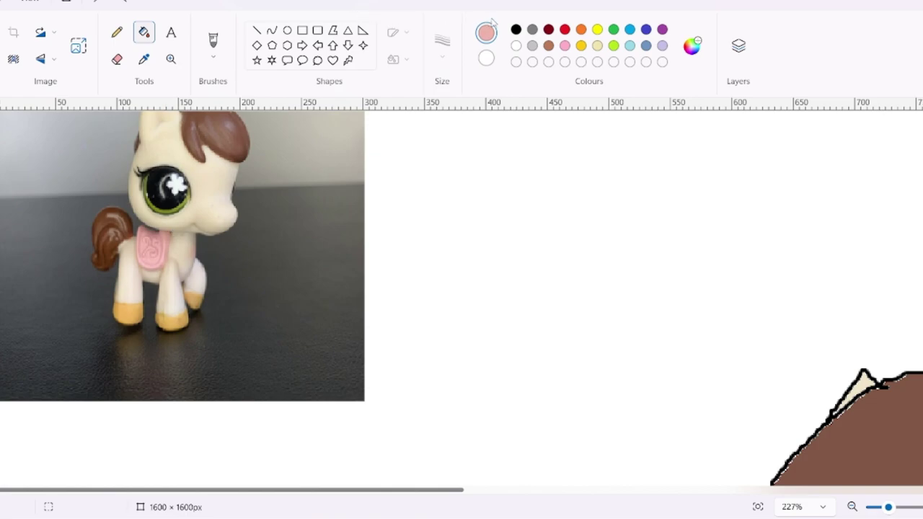
pyautogui.click(517, 30)
pyautogui.scroll(-4, 445, 275)
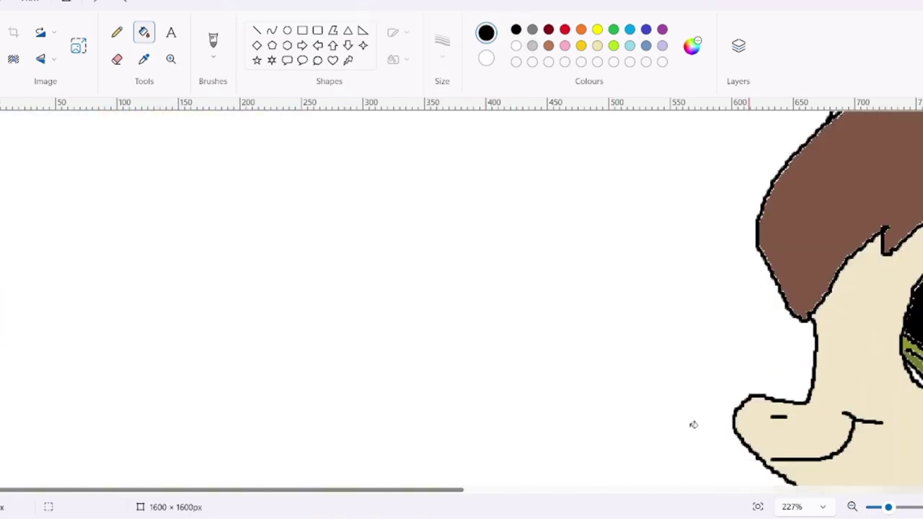
pyautogui.click(212, 40)
pyautogui.moveTo(386, 491); pyautogui.dragTo(721, 433)
pyautogui.scroll(-2, 671, 375)
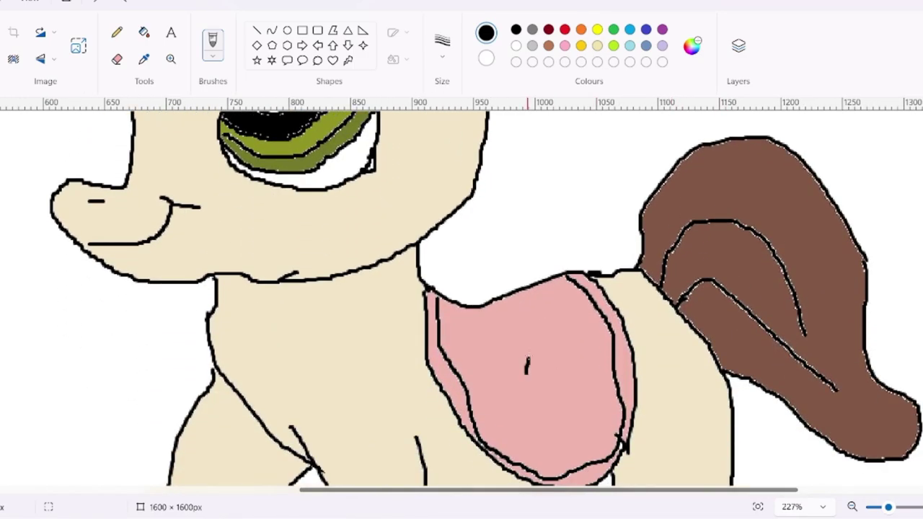
pyautogui.moveTo(527, 358)
pyautogui.mouseDown()
pyautogui.moveTo(509, 334)
pyautogui.moveTo(478, 347)
pyautogui.moveTo(506, 354)
pyautogui.mouseUp()
pyautogui.moveTo(538, 392)
pyautogui.mouseDown()
pyautogui.moveTo(568, 360)
pyautogui.moveTo(496, 416)
pyautogui.mouseUp()
# Complete the saddle emblem with a mirrored black curl on the right half, crossing the first swirl, as in the photo.
pyautogui.scroll(4, 371, 349)
pyautogui.moveTo(383, 491); pyautogui.dragTo(198, 489)
pyautogui.scroll(2, 240, 429)
pyautogui.moveTo(280, 491); pyautogui.dragTo(162, 491)
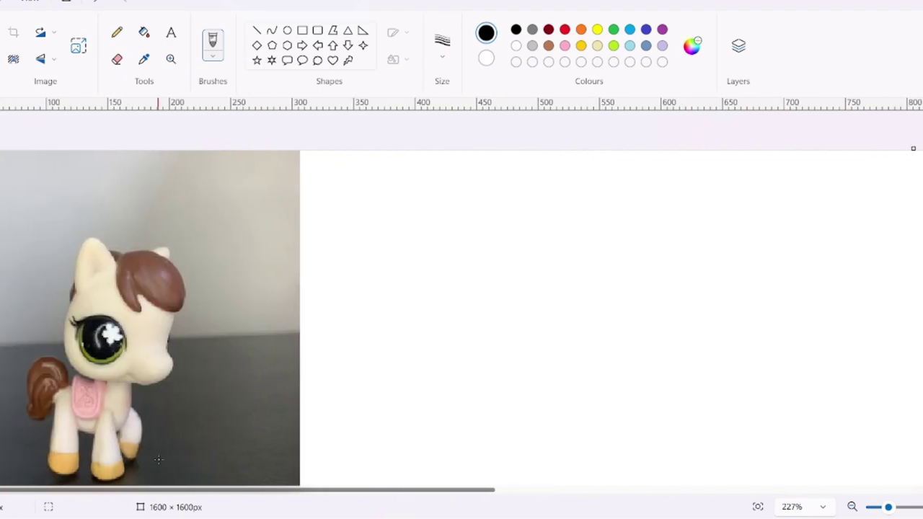
pyautogui.scroll(-5, 191, 363)
pyautogui.moveTo(486, 491); pyautogui.dragTo(668, 491)
pyautogui.scroll(-1, 737, 306)
pyautogui.scroll(-2, 737, 306)
pyautogui.moveTo(767, 292); pyautogui.dragTo(794, 355)
pyautogui.moveTo(780, 311); pyautogui.dragTo(770, 328)
pyautogui.moveTo(889, 507); pyautogui.dragTo(886, 507)
pyautogui.click(823, 506)
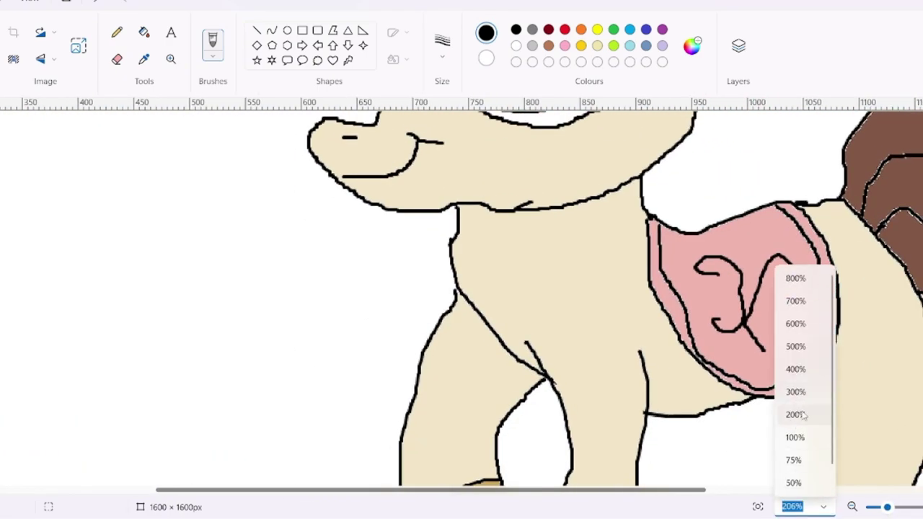
pyautogui.click(802, 435)
pyautogui.click(851, 507)
pyautogui.click(852, 507)
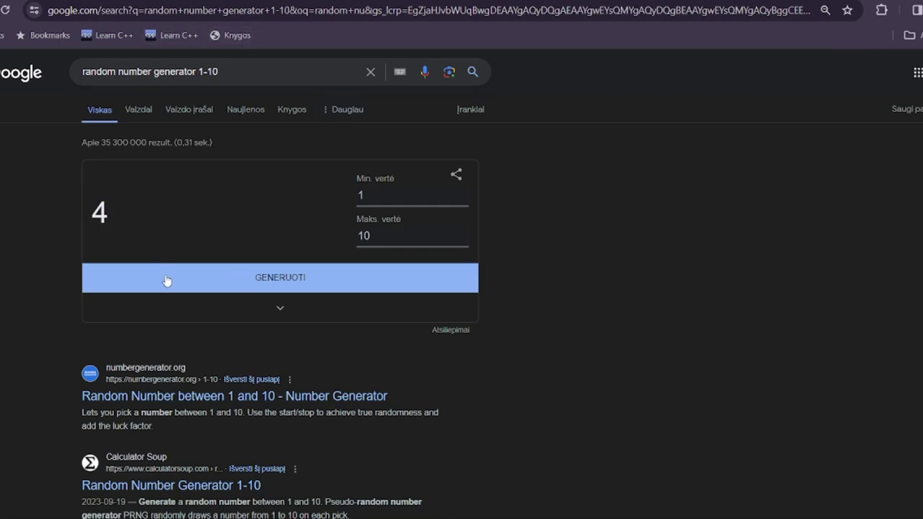
# Switch to the browser and generate random numbers between 1 and 10 for the next toy's number.
pyautogui.click(236, 281)
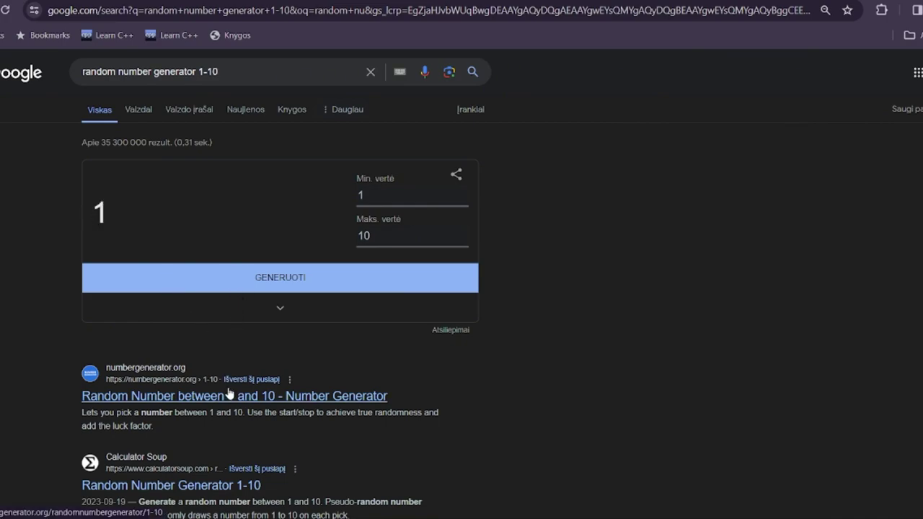
pyautogui.click(233, 271)
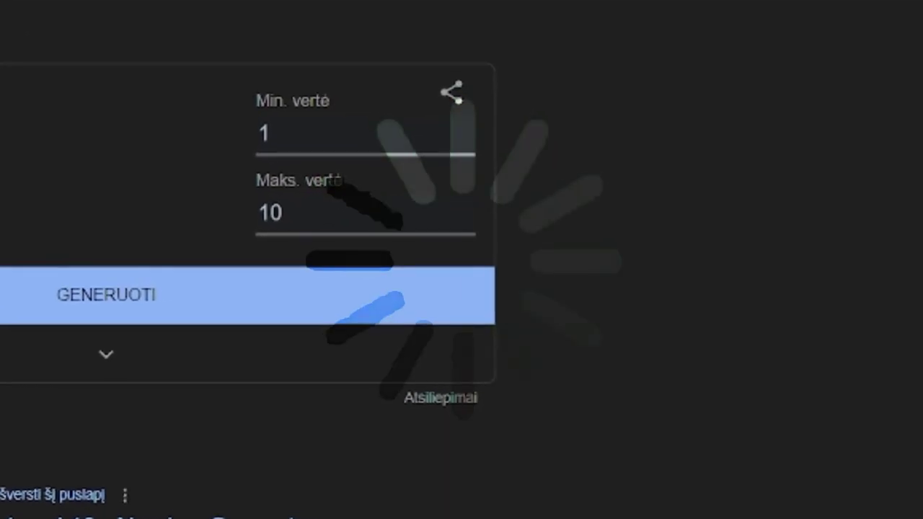
pyautogui.click(223, 291)
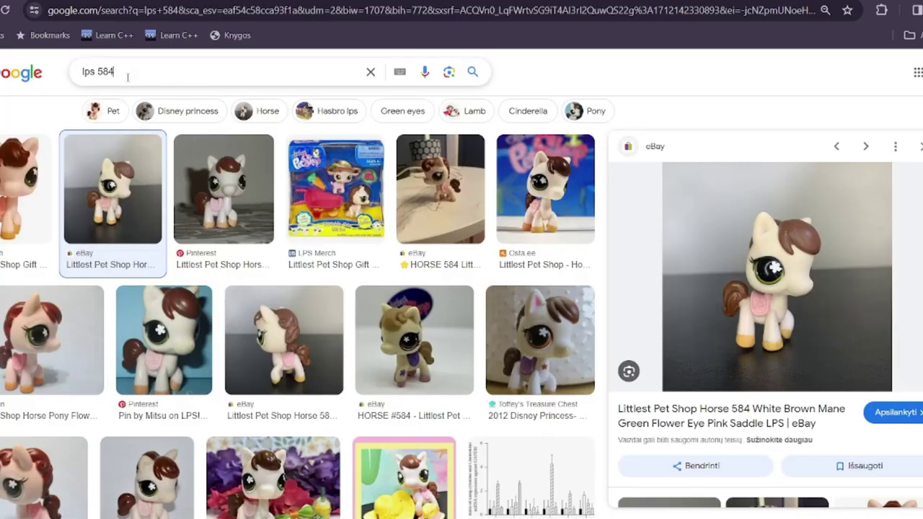
# Search Google Images for "lps 1106" and preview the Basset Hound 1106 picture from the Littlest Pet Shop Collector's Wiki.
pyautogui.moveTo(128, 77); pyautogui.dragTo(94, 67)
pyautogui.write('1106')
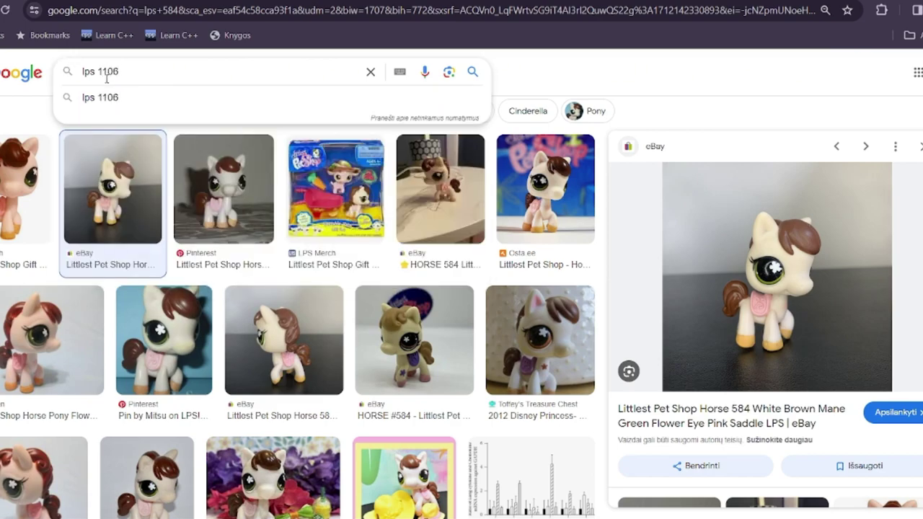
pyautogui.press('Return')
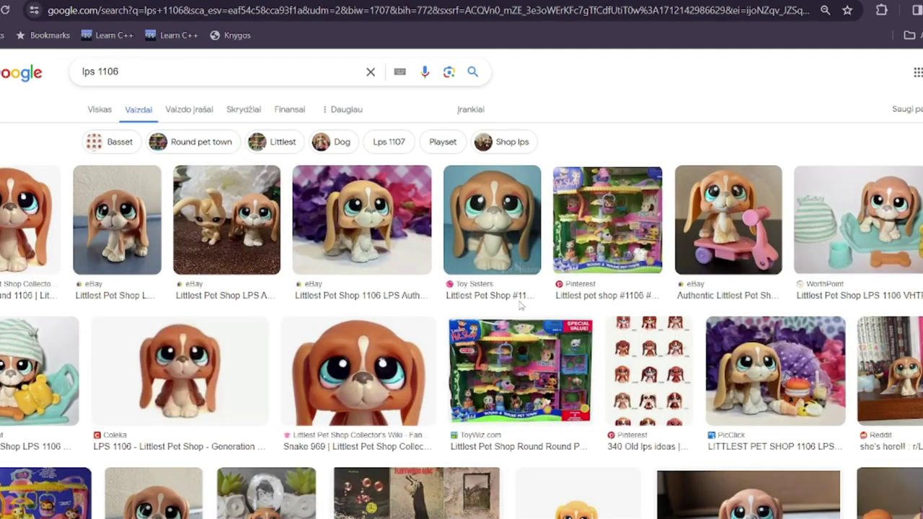
pyautogui.click(29, 263)
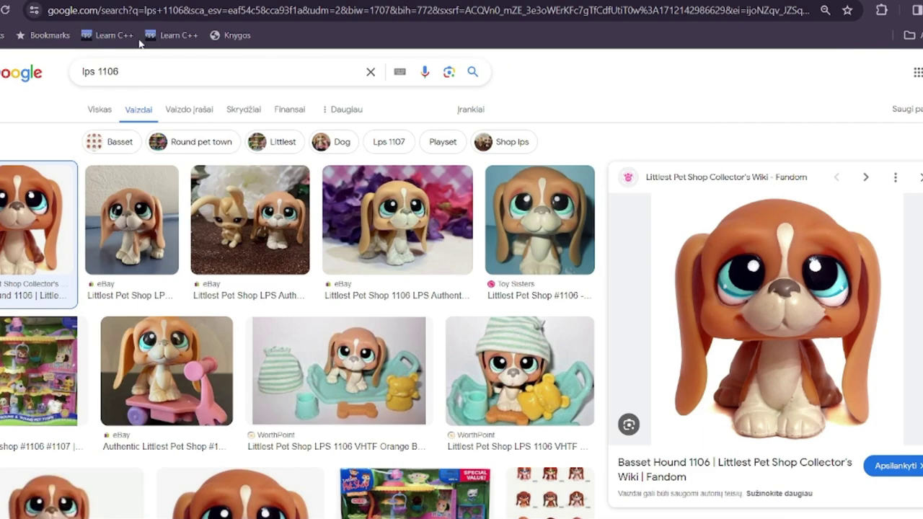
# Compare the Pinterest basset collage with the Collector's Wiki picture and look through the other results for a reference.
pyautogui.scroll(-1, 555, 327)
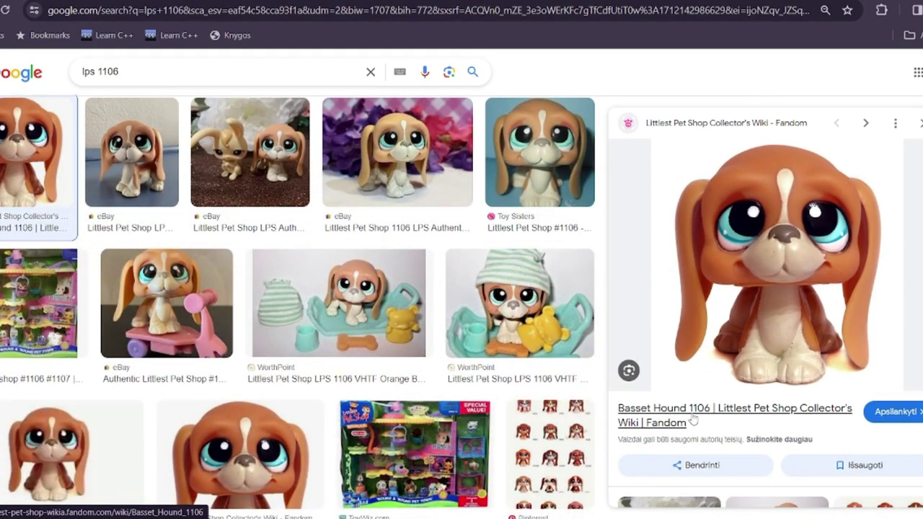
pyautogui.click(550, 451)
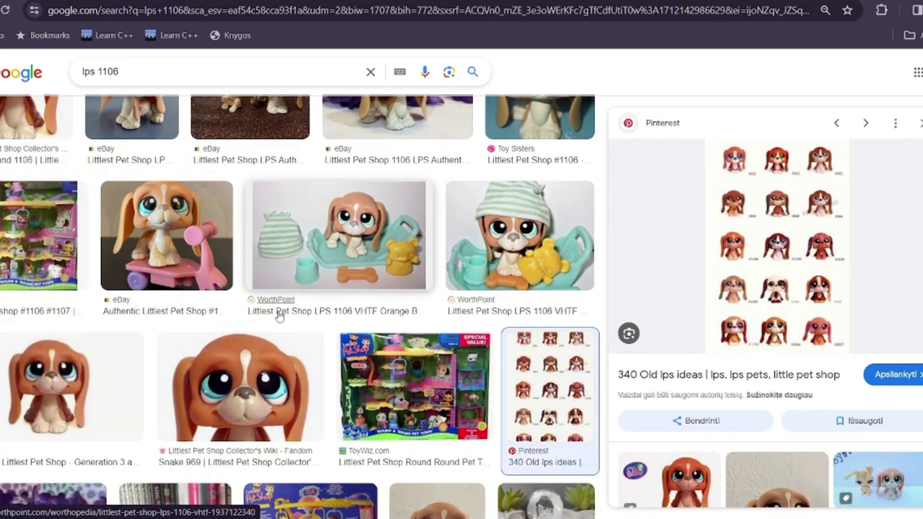
pyautogui.scroll(2, 92, 245)
pyautogui.click(43, 231)
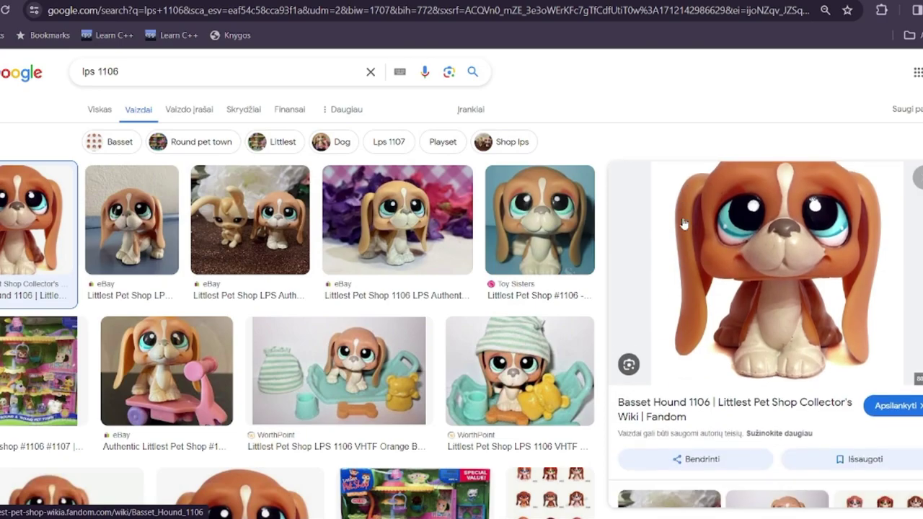
pyautogui.scroll(-8, 552, 322)
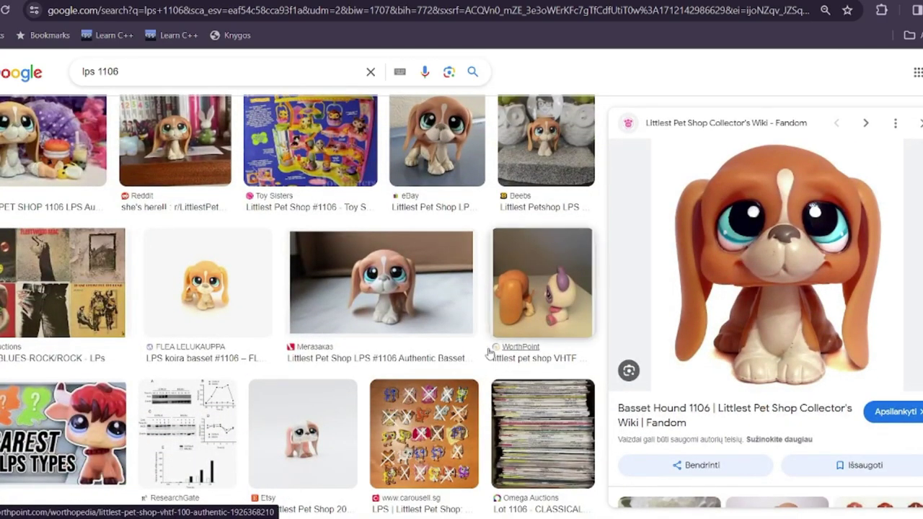
pyautogui.scroll(3, 467, 288)
pyautogui.scroll(3, 473, 292)
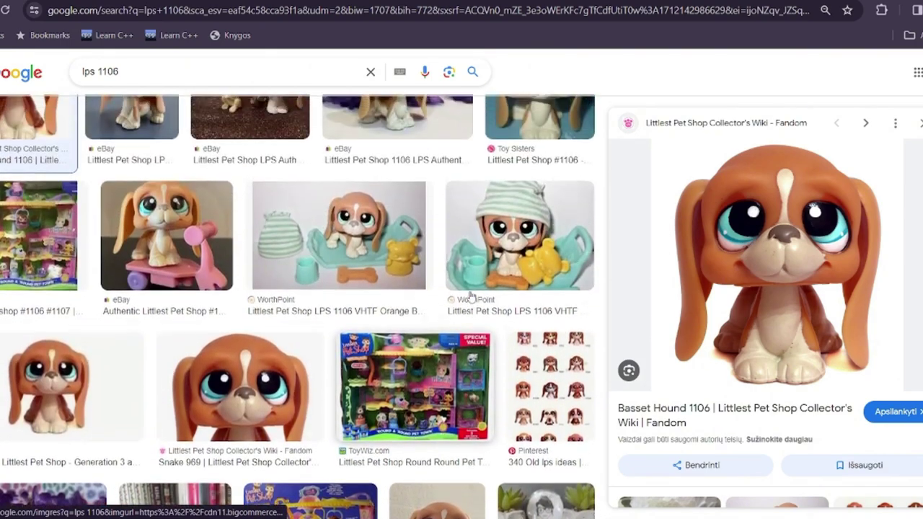
# Preview the WorthPoint basset photos with accessories and the Round & Round Pet Town playset picture as possible references.
pyautogui.click(587, 389)
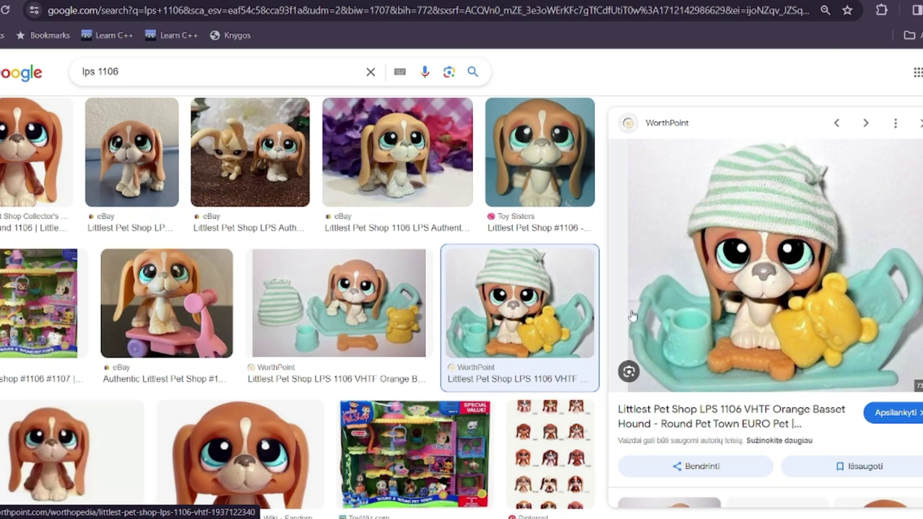
pyautogui.click(39, 303)
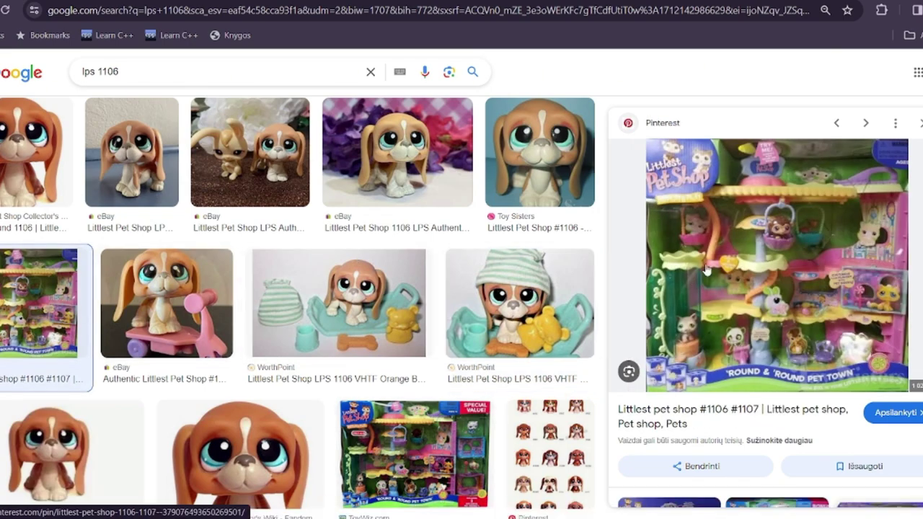
pyautogui.click(372, 279)
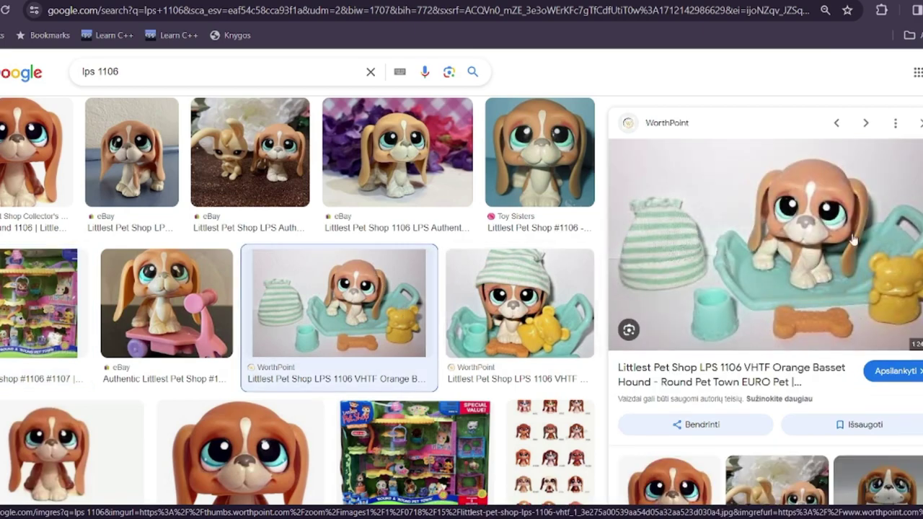
pyautogui.click(571, 297)
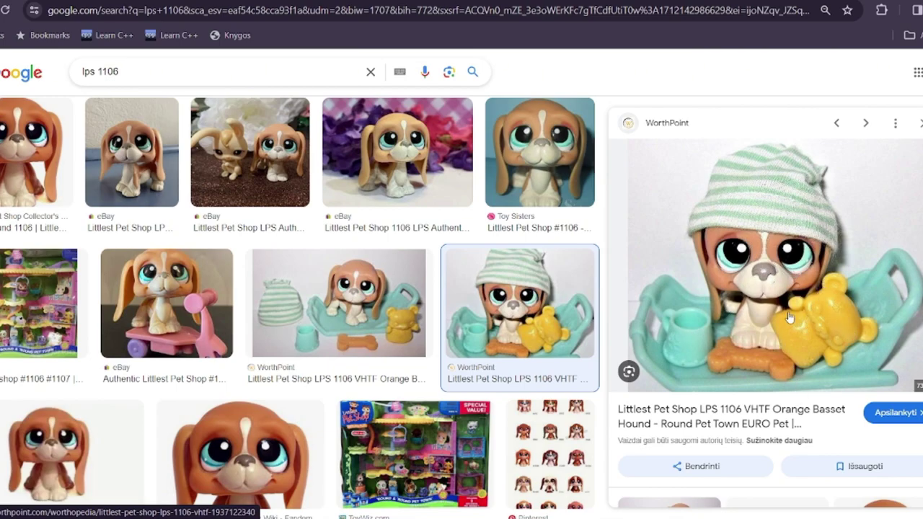
# Look further through the results, previewing the eBay basset photo and the Eklablog LPS 1106 picture with transparent background.
pyautogui.scroll(-3, 584, 321)
pyautogui.scroll(-2, 514, 321)
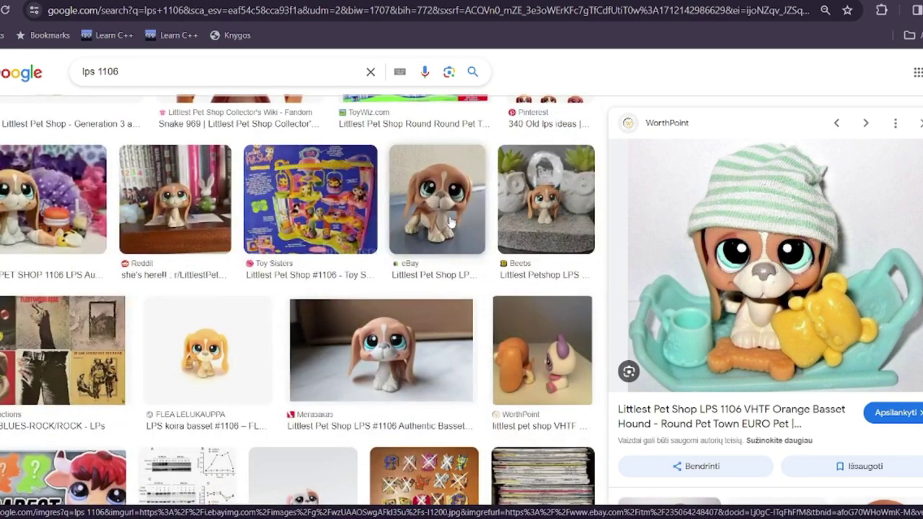
pyautogui.click(437, 209)
pyautogui.scroll(-2, 482, 404)
pyautogui.scroll(-1, 482, 420)
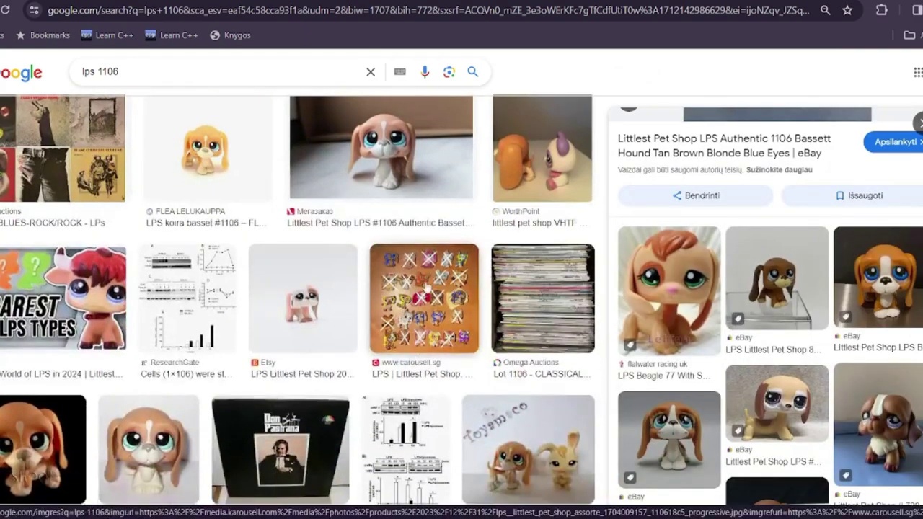
pyautogui.scroll(-1, 267, 317)
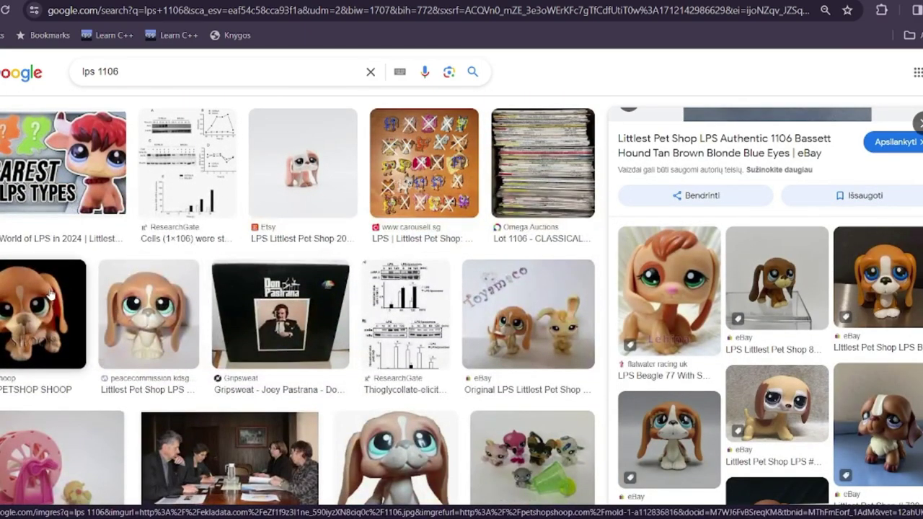
pyautogui.scroll(-1, 310, 353)
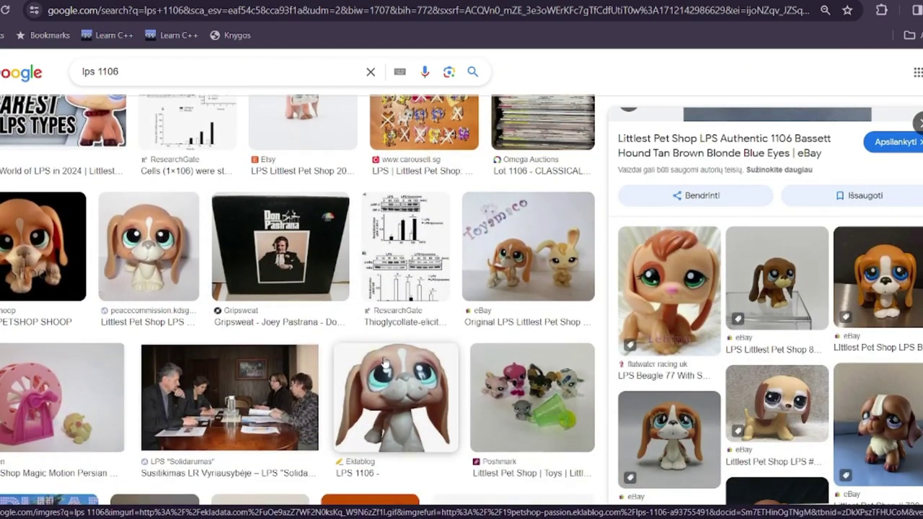
pyautogui.click(385, 362)
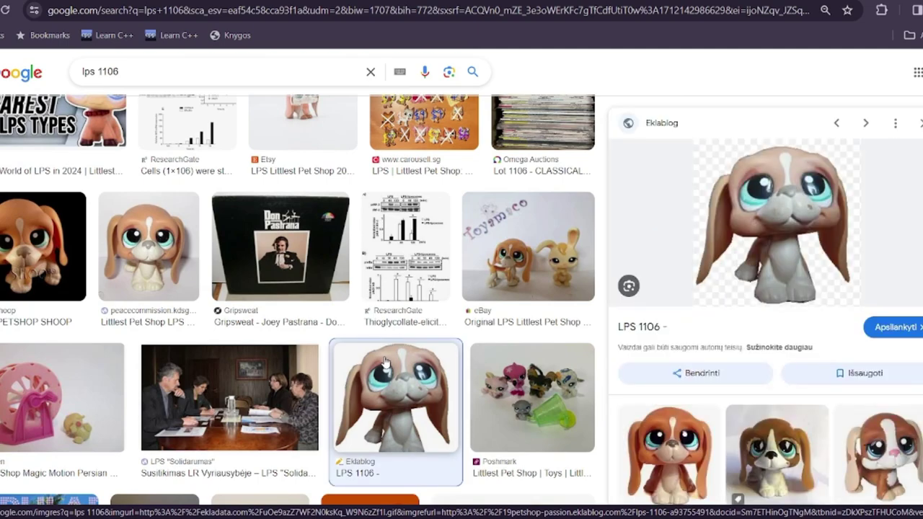
# Return to the Basset Hound 1106 picture from the Littlest Pet Shop Collector's Wiki and copy the image.
pyautogui.scroll(-1, 385, 362)
pyautogui.scroll(-1, 385, 362)
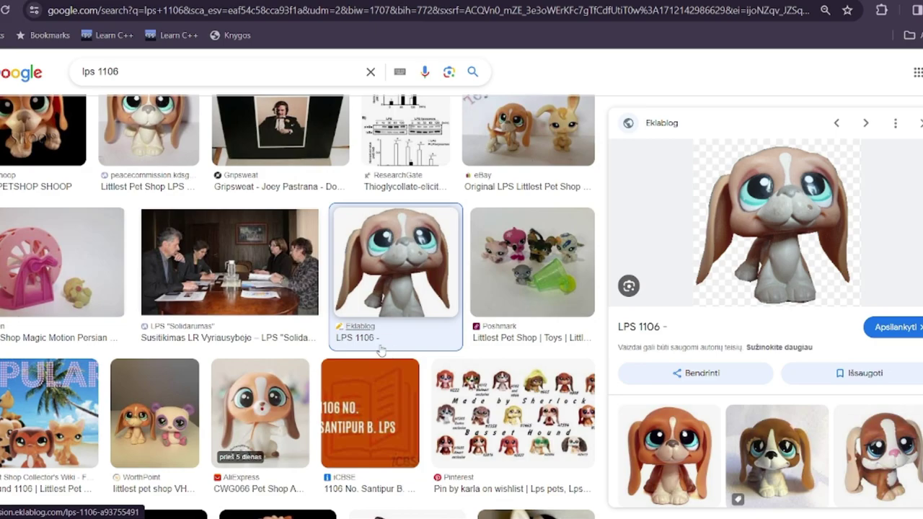
pyautogui.click(168, 410)
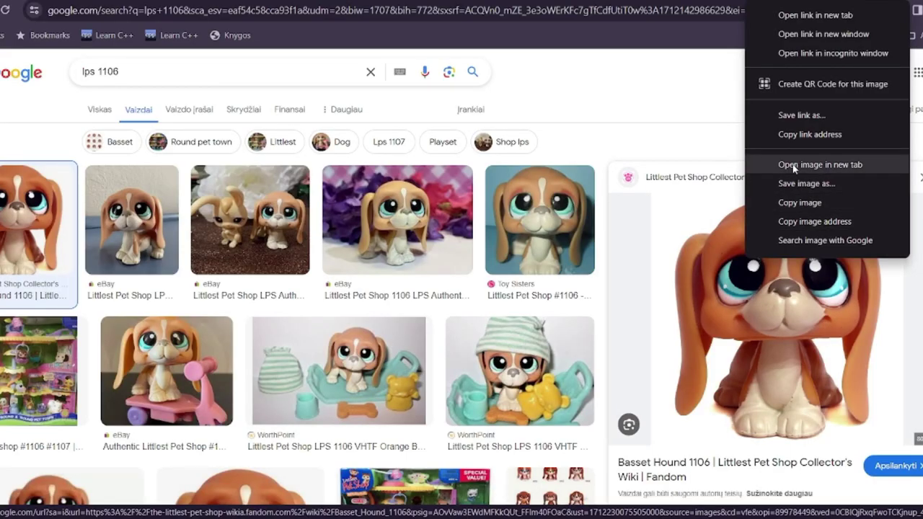
pyautogui.click(798, 203)
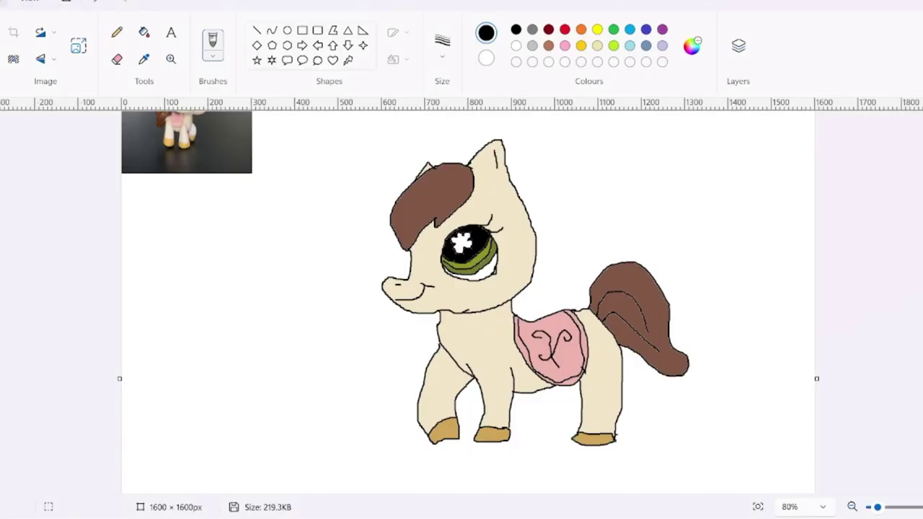
# Start a blank canvas, paste the basset picture and shrink it to about 169 × 173 px in the canvas's upper-left corner.
pyautogui.hotkey('alt', 'f')
pyautogui.press('Escape')
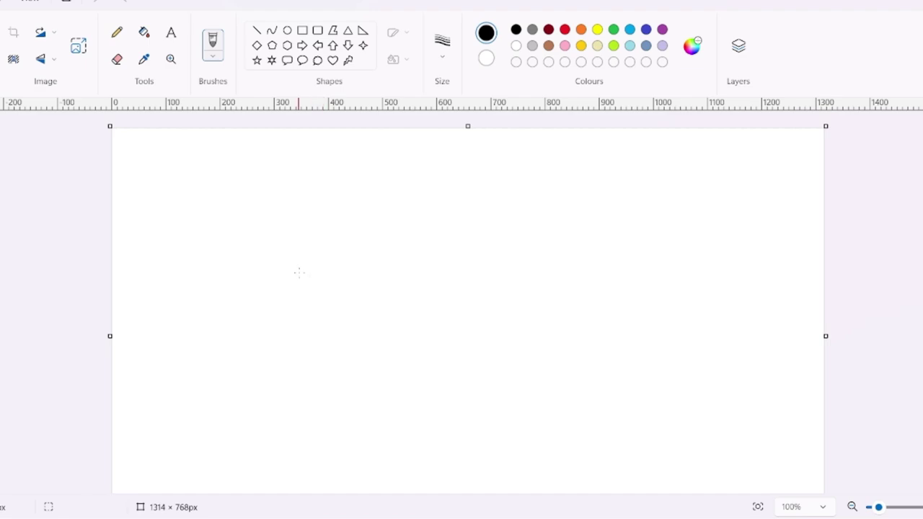
pyautogui.hotkey('ctrl', 'v')
pyautogui.scroll(-2, 533, 468)
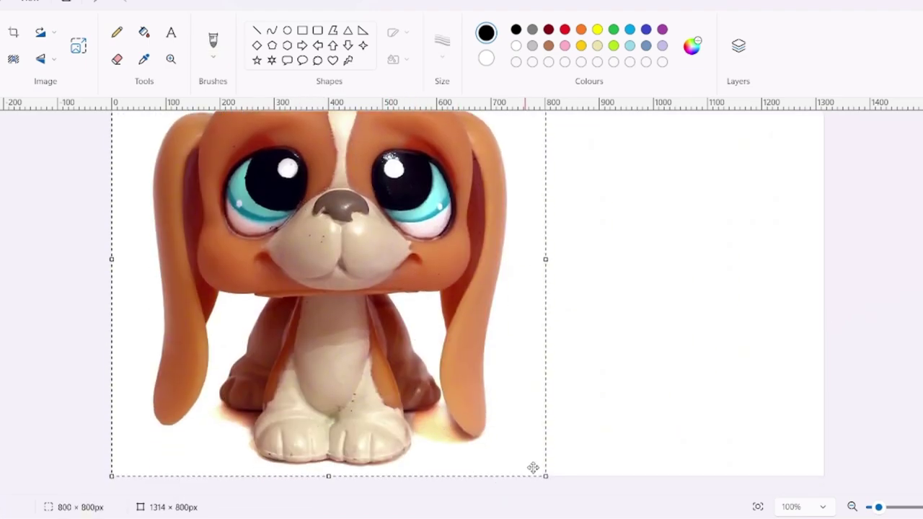
pyautogui.moveTo(546, 477); pyautogui.dragTo(274, 200)
pyautogui.scroll(2, 276, 282)
pyautogui.moveTo(276, 271); pyautogui.dragTo(204, 225)
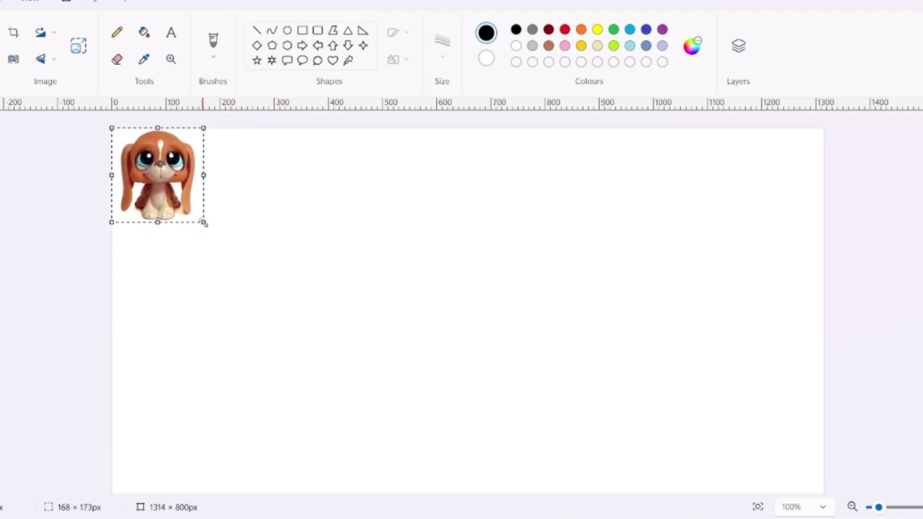
pyautogui.scroll(-2, 289, 269)
pyautogui.scroll(2, 289, 269)
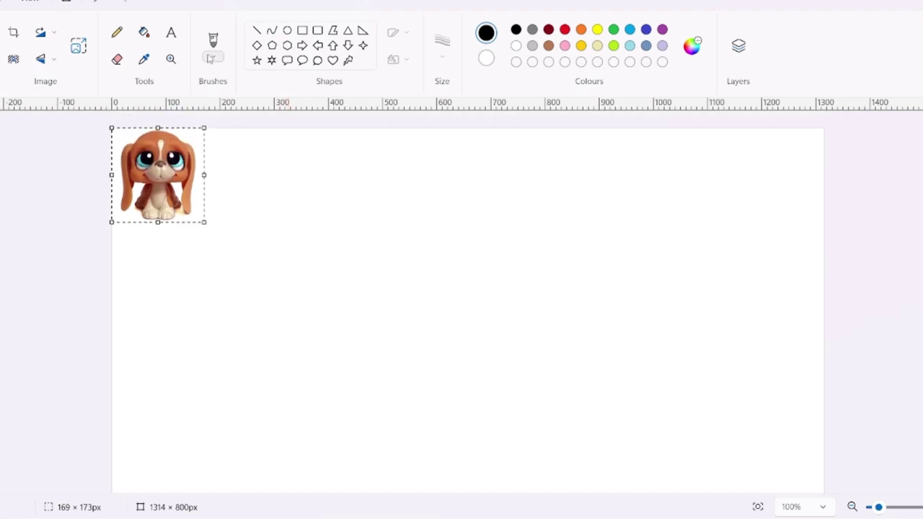
pyautogui.click(213, 40)
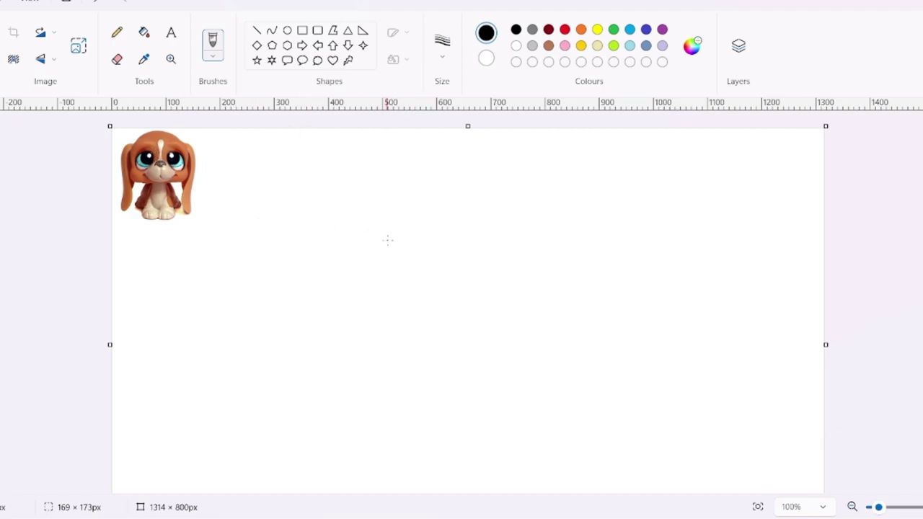
pyautogui.moveTo(442, 243)
pyautogui.mouseDown()
pyautogui.moveTo(379, 289)
pyautogui.moveTo(379, 356)
pyautogui.moveTo(435, 385)
pyautogui.moveTo(516, 359)
pyautogui.moveTo(521, 273)
pyautogui.moveTo(444, 243)
pyautogui.mouseUp()
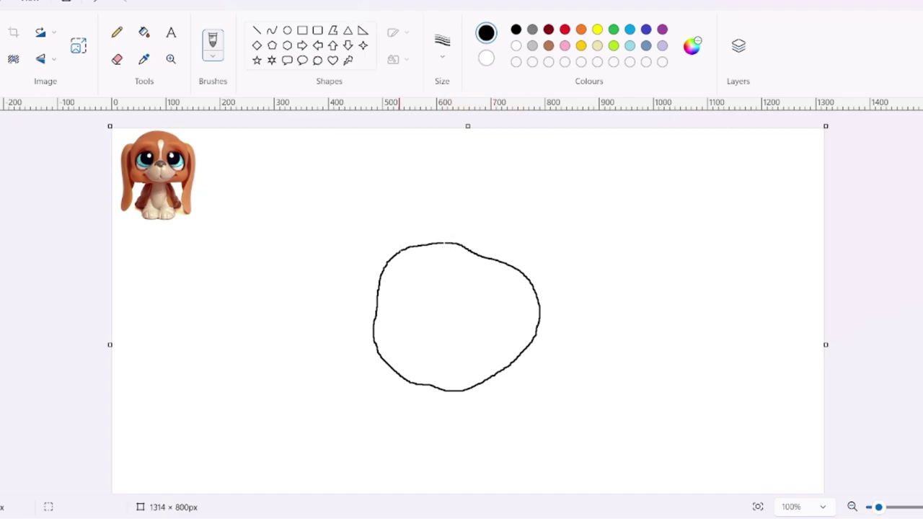
pyautogui.click(87, 2)
pyautogui.click(287, 30)
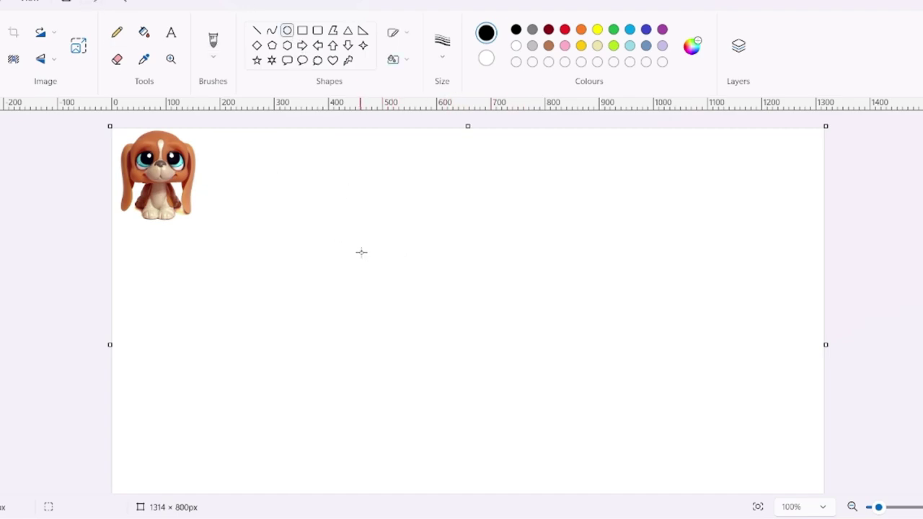
pyautogui.moveTo(360, 252)
pyautogui.mouseDown()
pyautogui.moveTo(570, 442)
pyautogui.moveTo(540, 422)
pyautogui.moveTo(540, 433)
pyautogui.mouseUp()
pyautogui.click(117, 31)
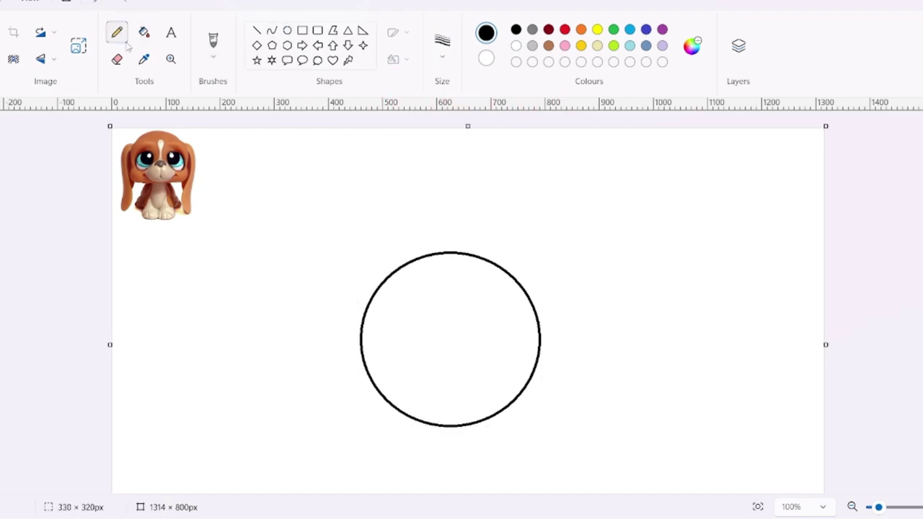
pyautogui.click(213, 40)
pyautogui.moveTo(379, 285)
pyautogui.mouseDown()
pyautogui.moveTo(315, 321)
pyautogui.moveTo(302, 391)
pyautogui.moveTo(312, 480)
pyautogui.mouseUp()
pyautogui.scroll(-2, 312, 475)
pyautogui.hotkey('ctrl', 'z')
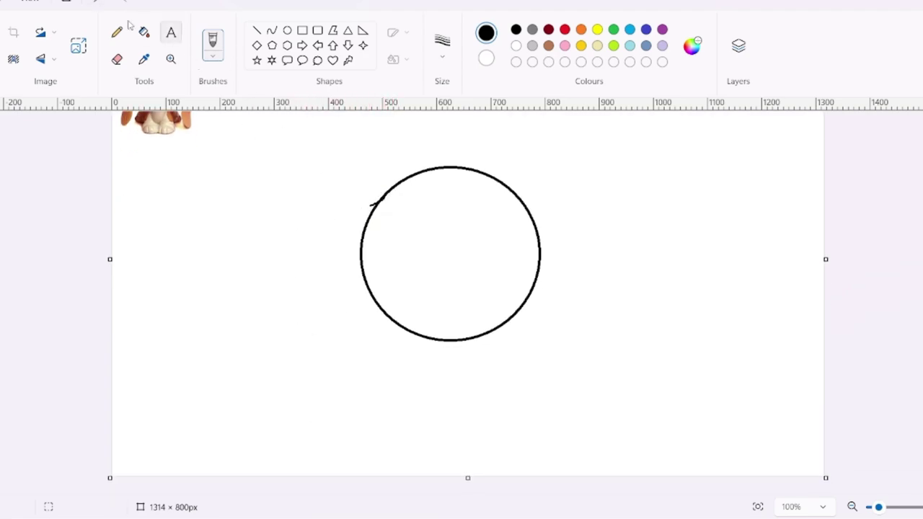
pyautogui.hotkey('ctrl', 'z')
# Draw a black circle as the head near the canvas's middle and add long drooping ears with inner folds on both sides.
pyautogui.click(287, 30)
pyautogui.moveTo(351, 132); pyautogui.dragTo(507, 282)
pyautogui.click(213, 40)
pyautogui.scroll(2, 337, 252)
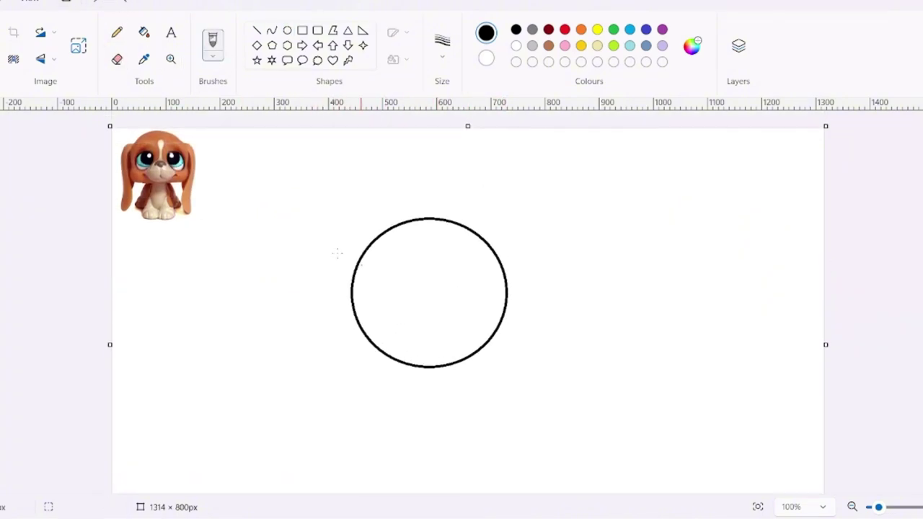
pyautogui.moveTo(364, 256)
pyautogui.mouseDown()
pyautogui.moveTo(324, 317)
pyautogui.moveTo(319, 443)
pyautogui.moveTo(350, 430)
pyautogui.moveTo(365, 406)
pyautogui.moveTo(354, 393)
pyautogui.moveTo(365, 336)
pyautogui.mouseUp()
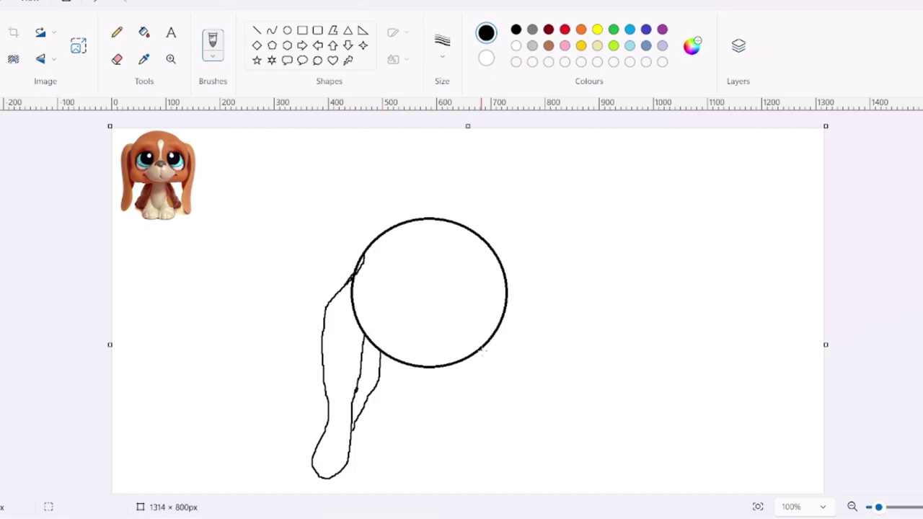
pyautogui.moveTo(506, 283)
pyautogui.mouseDown()
pyautogui.moveTo(548, 335)
pyautogui.moveTo(538, 478)
pyautogui.moveTo(499, 471)
pyautogui.moveTo(500, 344)
pyautogui.moveTo(483, 361)
pyautogui.moveTo(509, 415)
pyautogui.mouseUp()
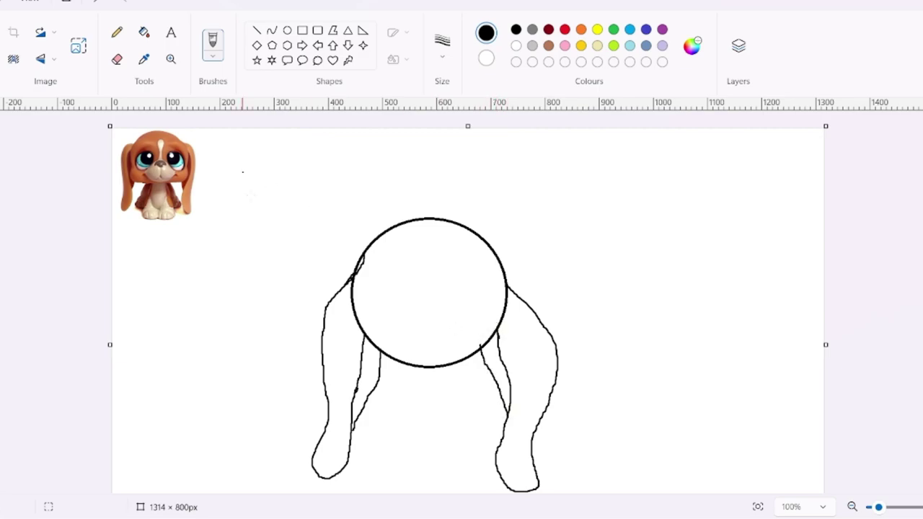
# Draw the narrow forehead blaze, the rounded muzzle with nose and the smiling mouth inside the head.
pyautogui.scroll(-2, 418, 354)
pyautogui.scroll(2, 416, 354)
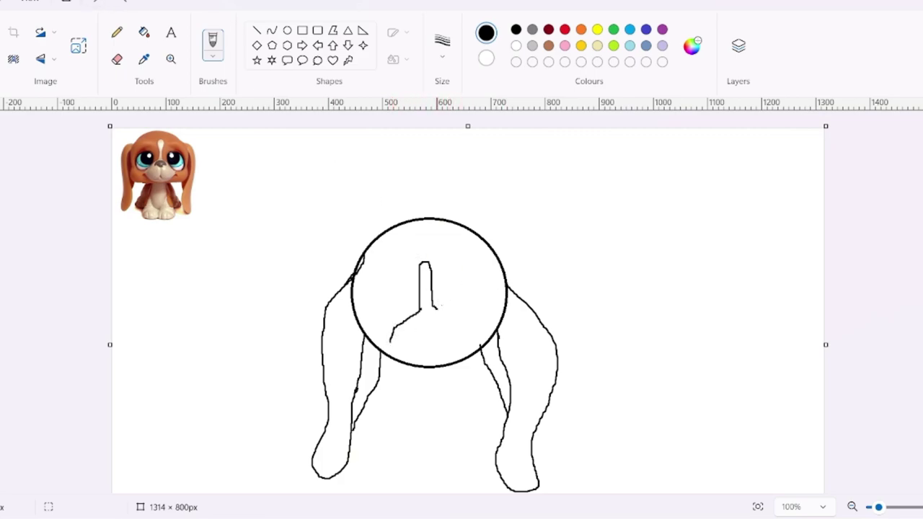
pyautogui.moveTo(437, 309); pyautogui.dragTo(468, 336)
pyautogui.moveTo(390, 339); pyautogui.dragTo(454, 355)
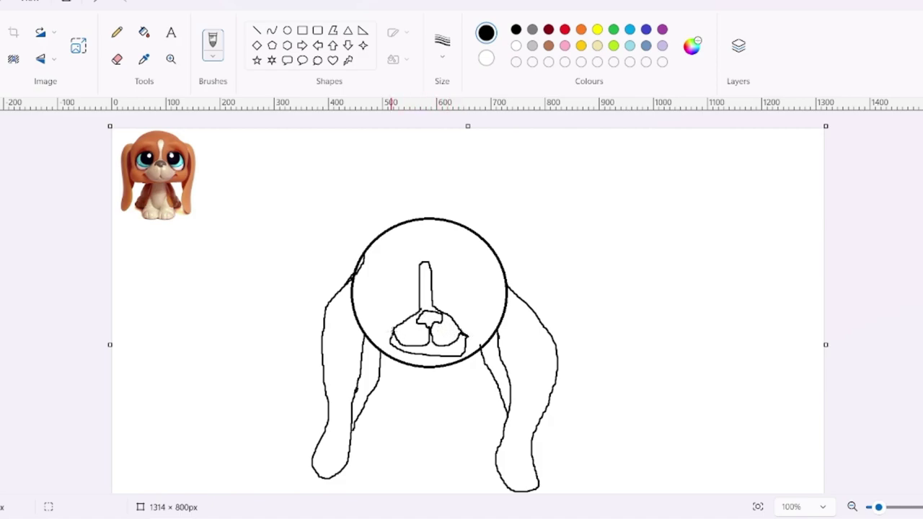
pyautogui.click(103, 5)
# Draw a slanted oval eye outline to the right of the forehead blaze.
pyautogui.moveTo(443, 297); pyautogui.dragTo(445, 266)
pyautogui.click(103, 4)
pyautogui.moveTo(460, 312)
pyautogui.mouseDown()
pyautogui.moveTo(487, 285)
pyautogui.moveTo(459, 311)
pyautogui.mouseUp()
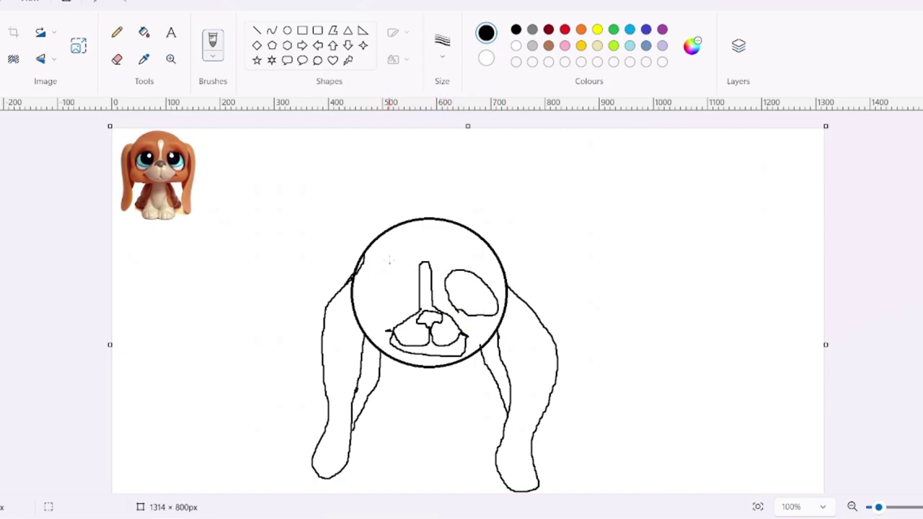
pyautogui.moveTo(396, 268)
pyautogui.mouseDown()
pyautogui.moveTo(398, 321)
pyautogui.moveTo(396, 268)
pyautogui.moveTo(464, 274)
pyautogui.moveTo(501, 328)
pyautogui.mouseUp()
pyautogui.click(103, 3)
# Select the area around the right eye outline with a transparent background and copy it.
pyautogui.click(1, 59)
pyautogui.click(7, 78)
pyautogui.rightClick(454, 275)
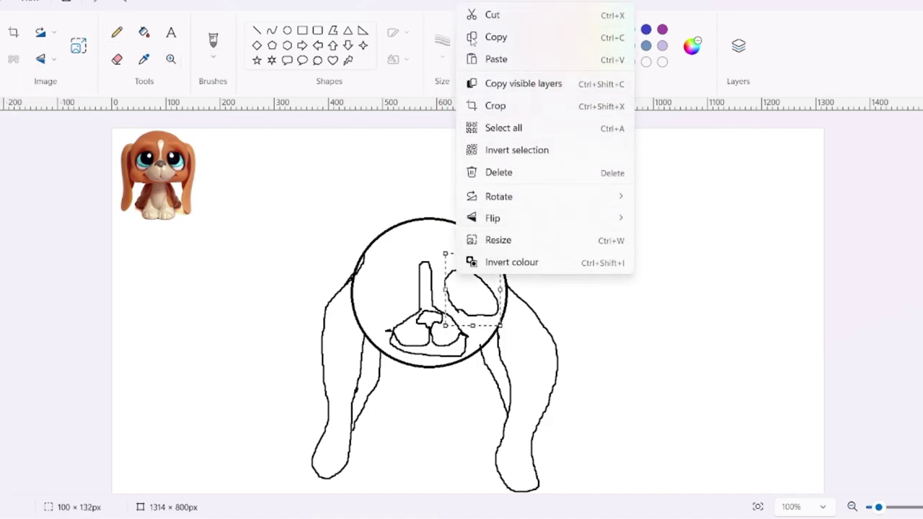
pyautogui.click(489, 37)
pyautogui.rightClick(385, 299)
pyautogui.click(425, 87)
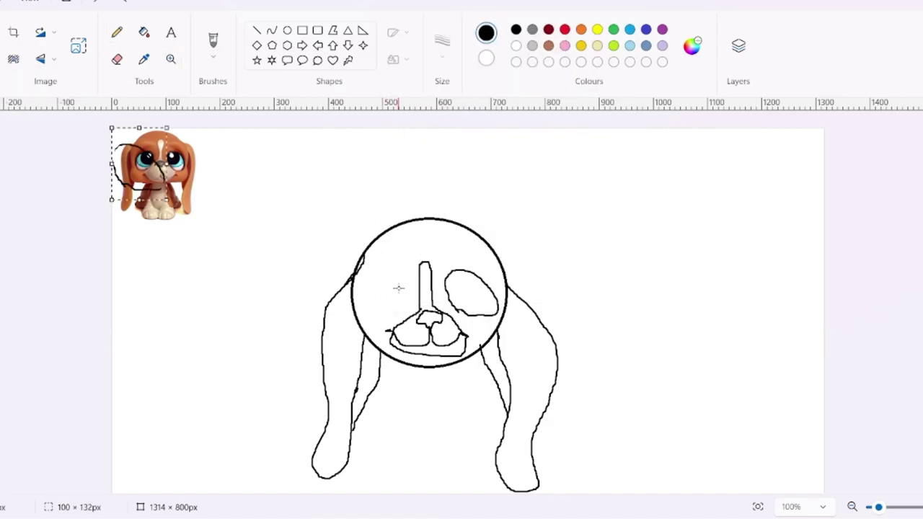
pyautogui.moveTo(111, 163)
pyautogui.mouseDown()
pyautogui.moveTo(137, 164)
pyautogui.moveTo(122, 163)
pyautogui.mouseUp()
pyautogui.moveTo(134, 142); pyautogui.dragTo(322, 283)
pyautogui.click(95, 3)
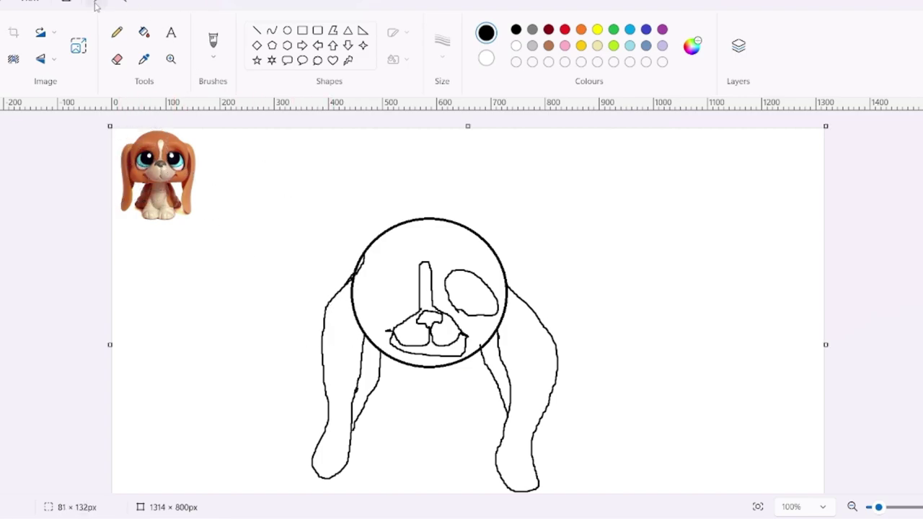
# Paste the eye copy to the left of the forehead blaze and flip it horizontally to mirror the right eye.
pyautogui.rightClick(381, 297)
pyautogui.click(424, 85)
pyautogui.moveTo(147, 167); pyautogui.dragTo(393, 286)
pyautogui.rightClick(393, 286)
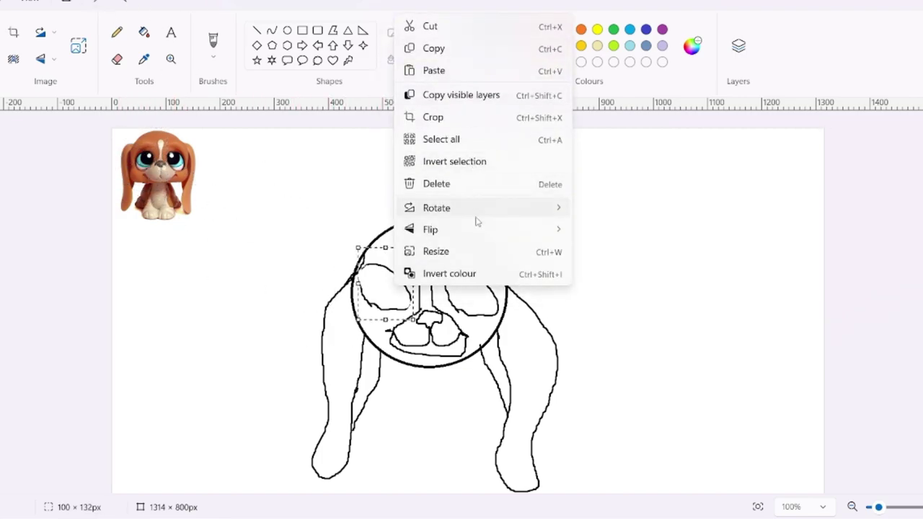
pyautogui.moveTo(462, 229)
pyautogui.click(585, 252)
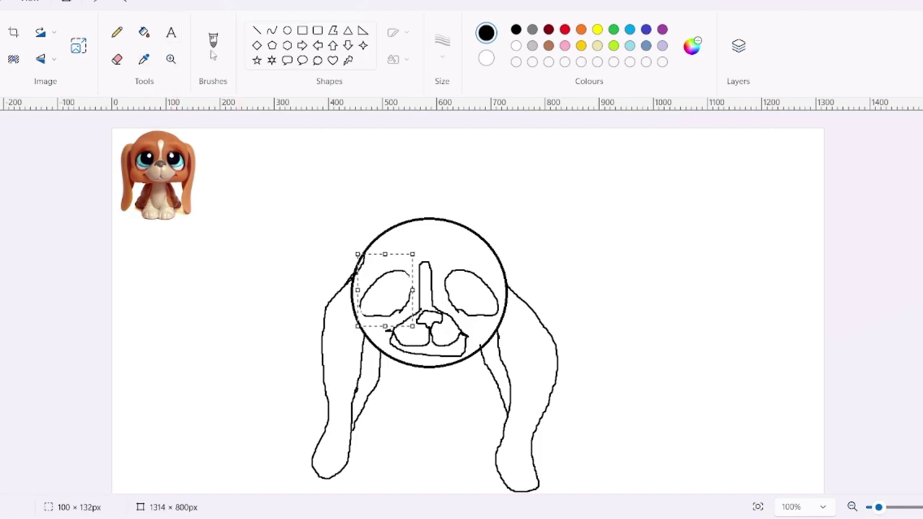
# Draw the pupil edges, curved iris bands and highlights inside both eyes.
pyautogui.click(214, 47)
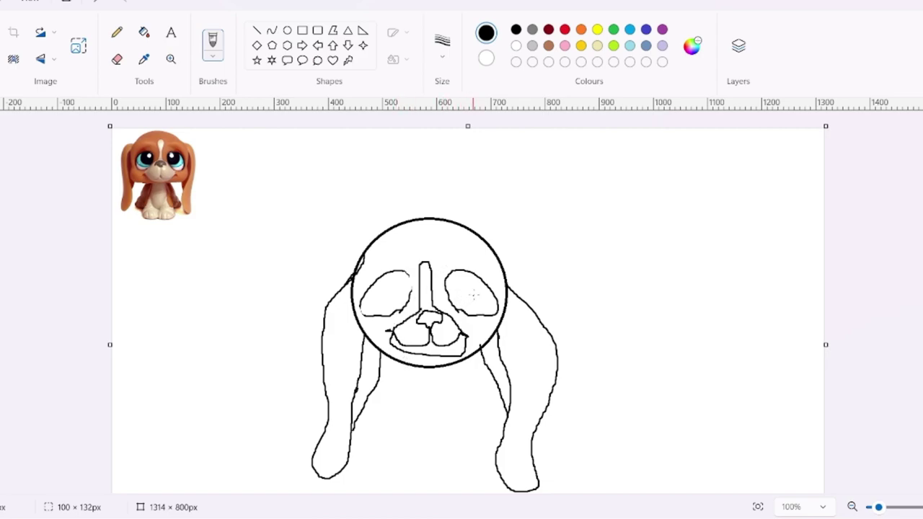
pyautogui.moveTo(368, 288); pyautogui.dragTo(392, 318)
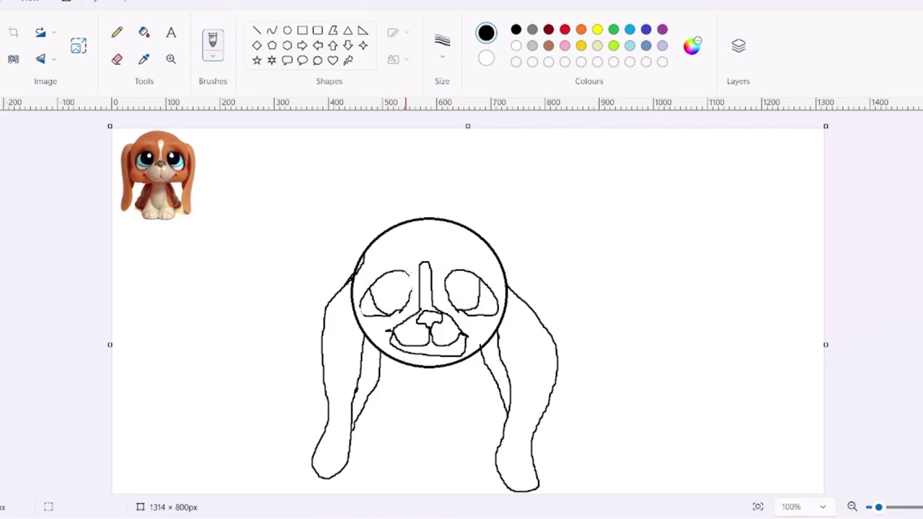
pyautogui.moveTo(489, 288); pyautogui.dragTo(493, 310)
pyautogui.moveTo(375, 286)
pyautogui.mouseDown()
pyautogui.moveTo(395, 309)
pyautogui.moveTo(382, 315)
pyautogui.mouseUp()
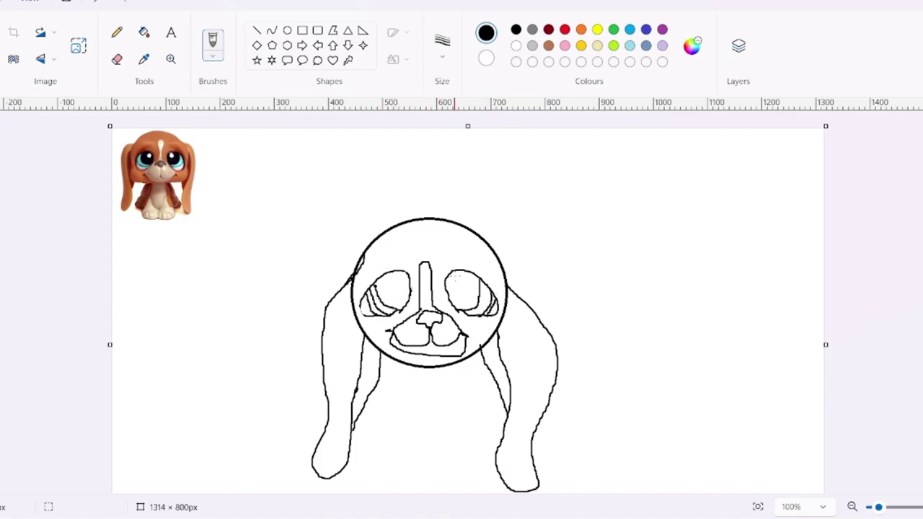
pyautogui.moveTo(457, 276); pyautogui.dragTo(456, 277)
pyautogui.moveTo(395, 277); pyautogui.dragTo(398, 278)
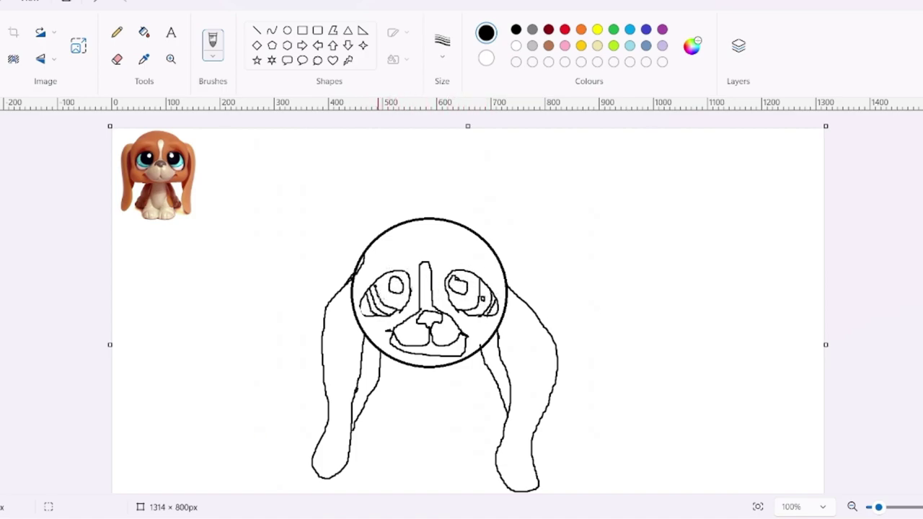
pyautogui.scroll(-1, 406, 382)
pyautogui.scroll(1, 440, 372)
pyautogui.scroll(-2, 443, 361)
pyautogui.scroll(2, 444, 342)
pyautogui.scroll(-3, 402, 307)
pyautogui.scroll(1, 403, 307)
pyautogui.moveTo(393, 331)
pyautogui.mouseDown()
pyautogui.moveTo(364, 314)
pyautogui.moveTo(354, 236)
pyautogui.mouseUp()
pyautogui.hotkey('ctrl', 'z')
pyautogui.scroll(-1, 468, 302)
pyautogui.scroll(3, 504, 193)
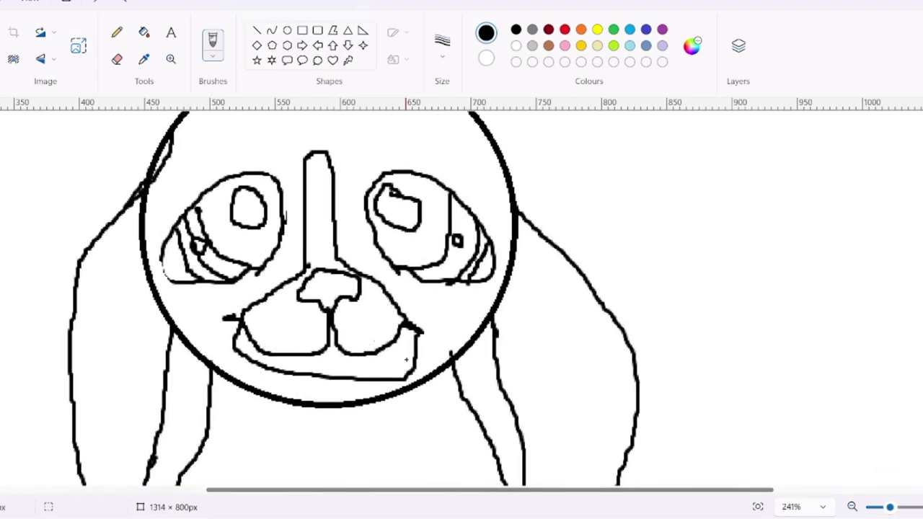
# Redraw the head's left edge closer to the eye and erase the old circle outline beside it.
pyautogui.moveTo(216, 372)
pyautogui.mouseDown()
pyautogui.moveTo(174, 335)
pyautogui.moveTo(162, 281)
pyautogui.moveTo(153, 213)
pyautogui.moveTo(159, 142)
pyautogui.mouseUp()
pyautogui.click(116, 59)
pyautogui.moveTo(141, 238)
pyautogui.mouseDown()
pyautogui.moveTo(141, 209)
pyautogui.moveTo(148, 295)
pyautogui.moveTo(176, 337)
pyautogui.moveTo(181, 327)
pyautogui.moveTo(216, 359)
pyautogui.mouseUp()
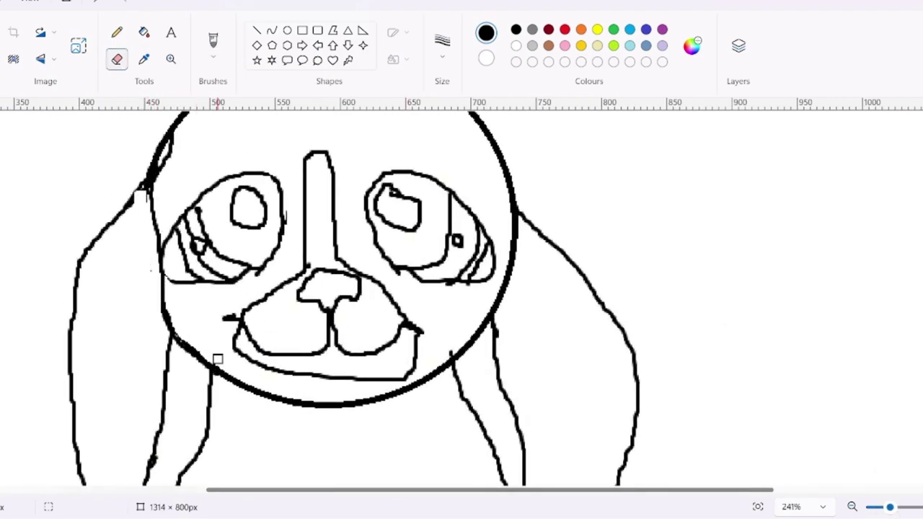
pyautogui.scroll(3, 171, 258)
pyautogui.moveTo(154, 305); pyautogui.dragTo(177, 236)
# Patch the head outline with brush strokes where it meets the top of the left ear.
pyautogui.click(116, 33)
pyautogui.click(212, 41)
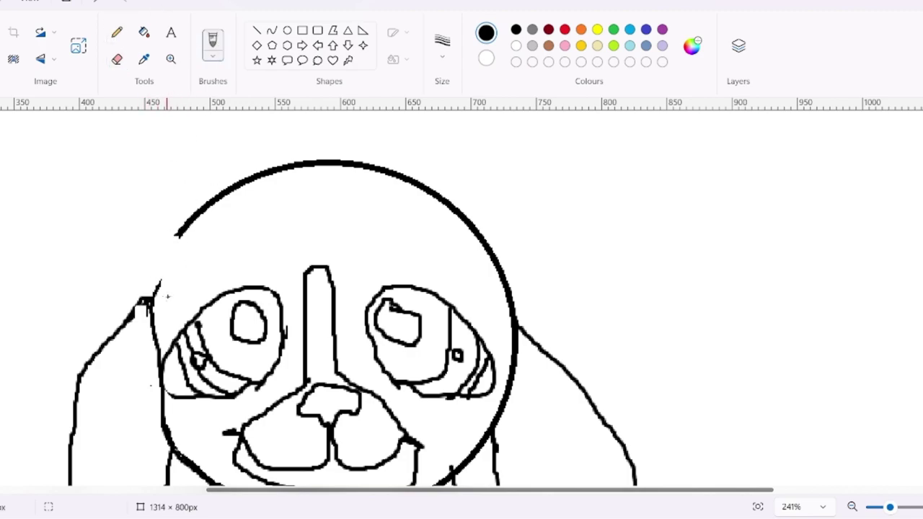
pyautogui.moveTo(167, 288); pyautogui.dragTo(158, 300)
pyautogui.hotkey('ctrl', 'z')
pyautogui.moveTo(179, 235)
pyautogui.mouseDown()
pyautogui.moveTo(175, 217)
pyautogui.moveTo(181, 222)
pyautogui.moveTo(165, 237)
pyautogui.mouseUp()
# Redraw the head's right edge closer to the eye and erase the old circle outline beside the right ear.
pyautogui.click(117, 59)
pyautogui.scroll(-3, 199, 205)
pyautogui.click(213, 56)
pyautogui.click(430, 238)
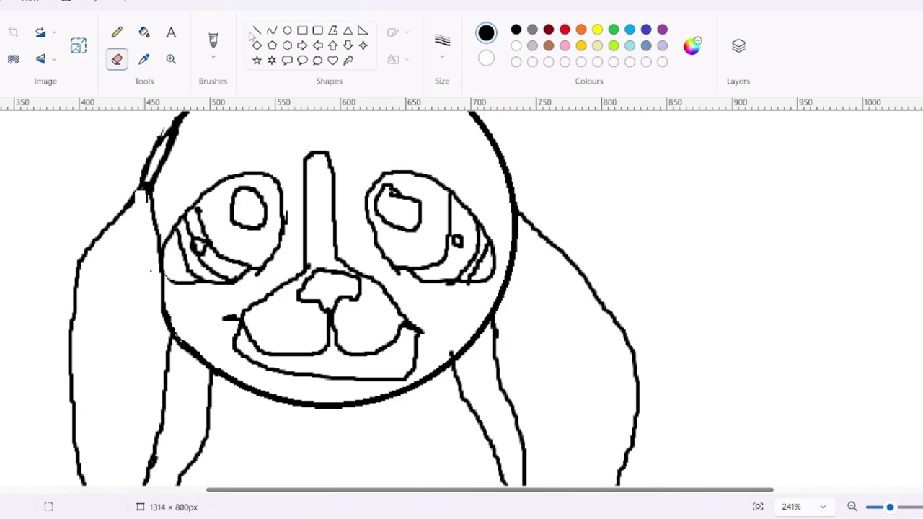
pyautogui.click(212, 41)
pyautogui.moveTo(454, 358)
pyautogui.mouseDown()
pyautogui.moveTo(494, 270)
pyautogui.moveTo(508, 186)
pyautogui.mouseUp()
pyautogui.click(117, 60)
pyautogui.moveTo(493, 315)
pyautogui.mouseDown()
pyautogui.moveTo(497, 271)
pyautogui.moveTo(519, 277)
pyautogui.moveTo(510, 221)
pyautogui.mouseUp()
pyautogui.scroll(3, 375, 336)
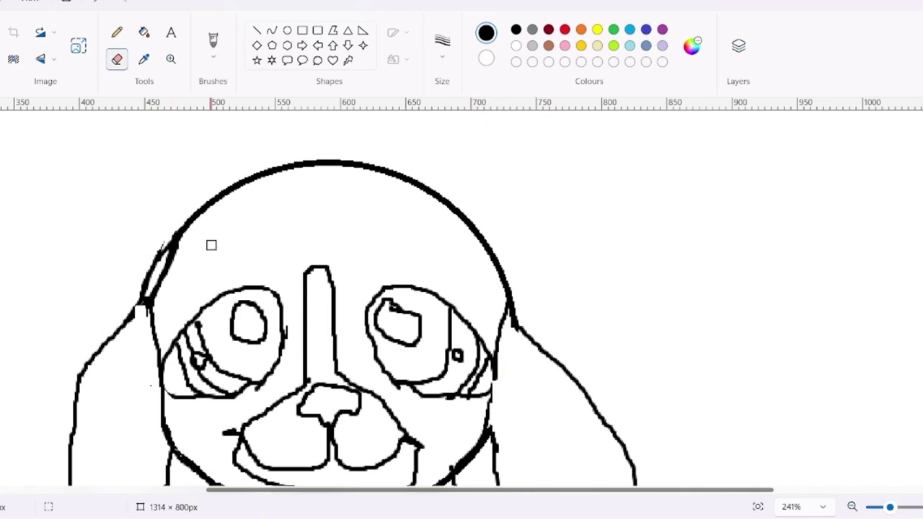
# Draw the body's two outer edges curving down from beneath the head to the front feet in black.
pyautogui.scroll(-2, 212, 245)
pyautogui.moveTo(888, 506); pyautogui.dragTo(880, 507)
pyautogui.scroll(2, 596, 366)
pyautogui.click(215, 55)
pyautogui.scroll(-2, 407, 346)
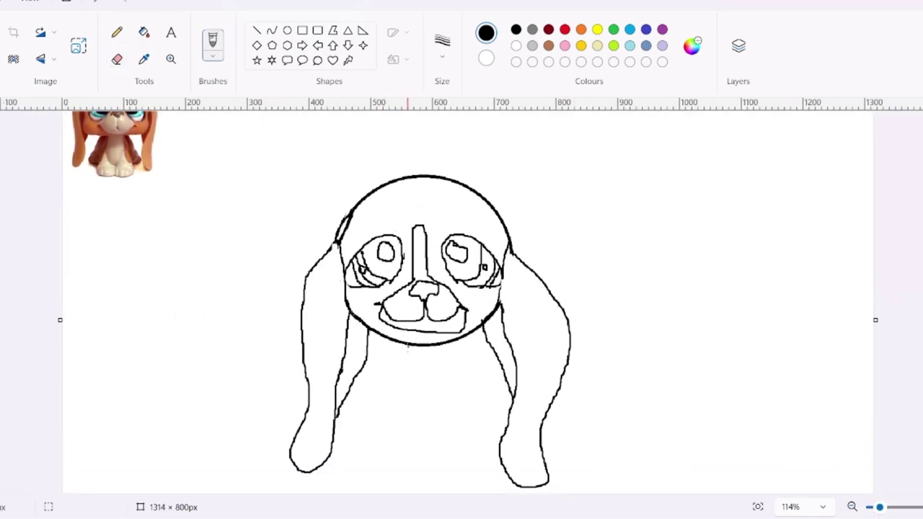
pyautogui.moveTo(394, 339); pyautogui.dragTo(364, 462)
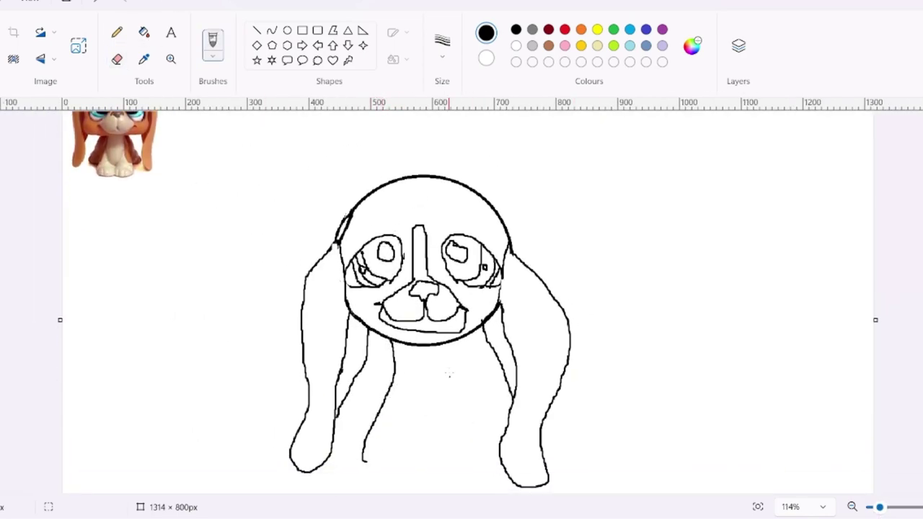
pyautogui.moveTo(459, 339); pyautogui.dragTo(495, 469)
# Draw the line between the front legs, the two rounded paws with toe lines, and a V-shaped chest edge.
pyautogui.scroll(-2, 302, 408)
pyautogui.moveTo(363, 404)
pyautogui.mouseDown()
pyautogui.moveTo(410, 421)
pyautogui.moveTo(429, 351)
pyautogui.mouseUp()
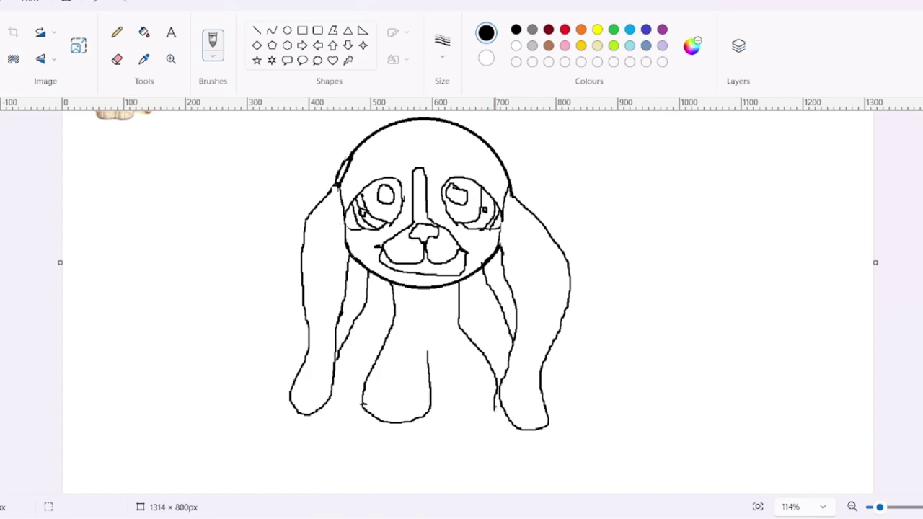
pyautogui.moveTo(495, 410); pyautogui.dragTo(432, 413)
pyautogui.moveTo(364, 402)
pyautogui.mouseDown()
pyautogui.moveTo(384, 394)
pyautogui.moveTo(496, 409)
pyautogui.mouseUp()
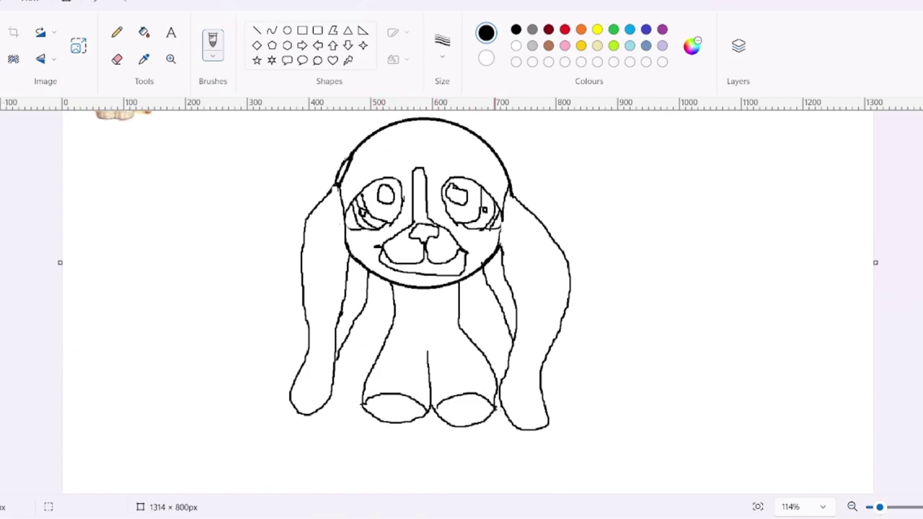
pyautogui.scroll(2, 455, 418)
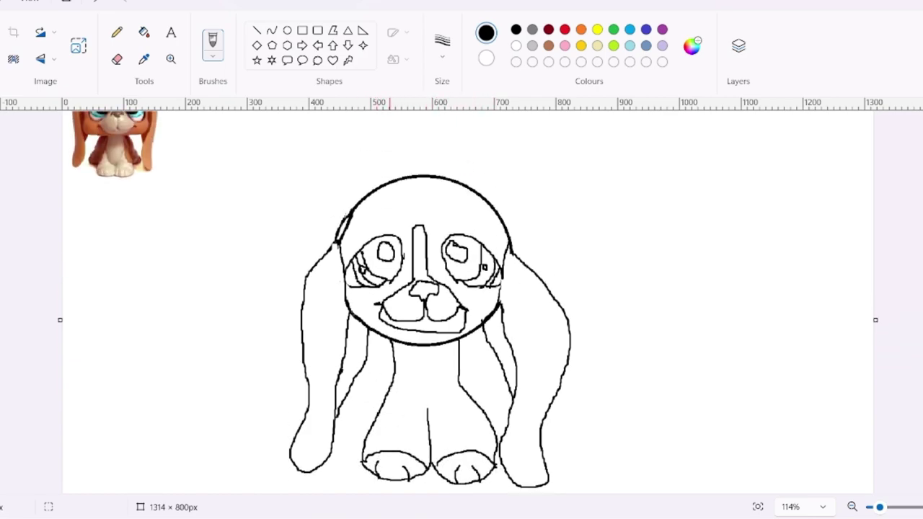
pyautogui.moveTo(392, 385)
pyautogui.mouseDown()
pyautogui.moveTo(431, 419)
pyautogui.moveTo(463, 388)
pyautogui.moveTo(429, 417)
pyautogui.mouseUp()
pyautogui.click(119, 59)
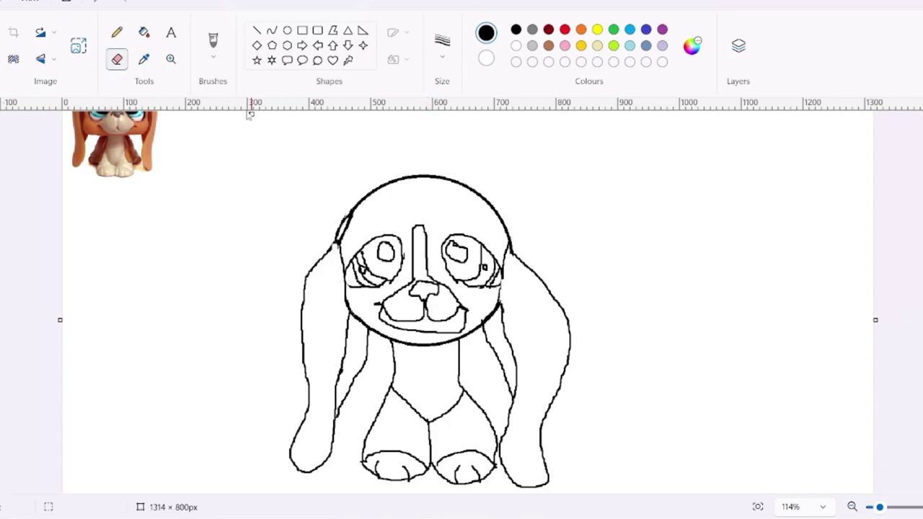
# Outline a hind leg with a small paw on each side of the body.
pyautogui.click(207, 42)
pyautogui.moveTo(382, 365); pyautogui.dragTo(358, 436)
pyautogui.moveTo(458, 352); pyautogui.dragTo(493, 390)
pyautogui.moveTo(491, 416); pyautogui.dragTo(497, 434)
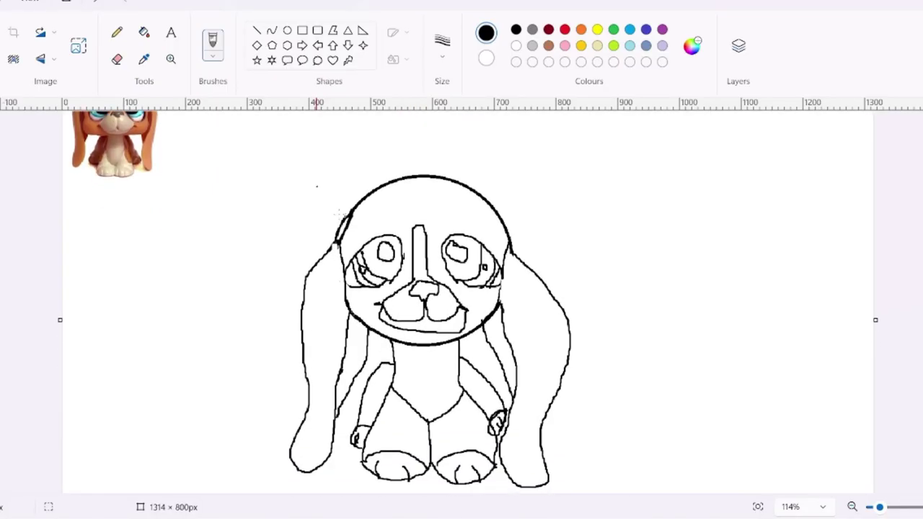
# Fill the head and both long ears with the orange-brown sampled from the reference picture.
pyautogui.click(143, 59)
pyautogui.click(161, 216)
pyautogui.click(143, 32)
pyautogui.click(432, 263)
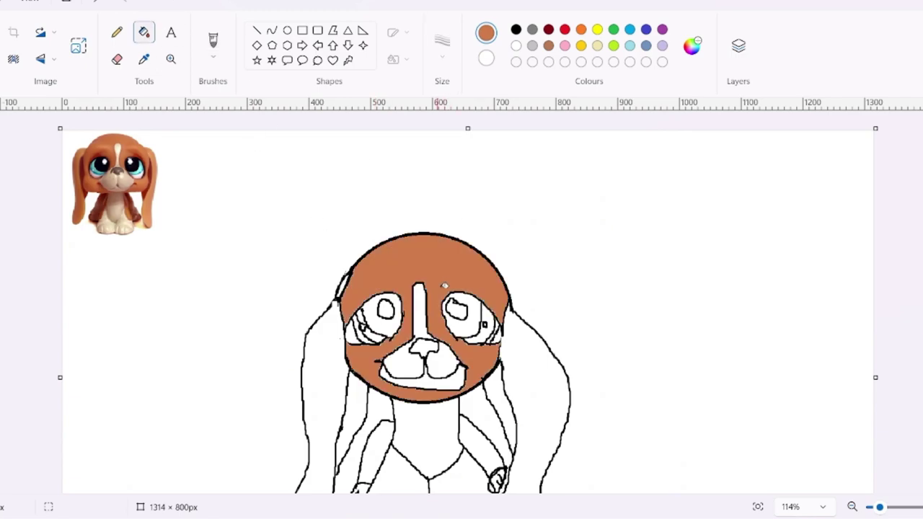
pyautogui.scroll(-1, 432, 289)
pyautogui.click(317, 346)
pyautogui.click(541, 339)
# Fill both hind legs and their small paws with the same orange-brown.
pyautogui.click(478, 393)
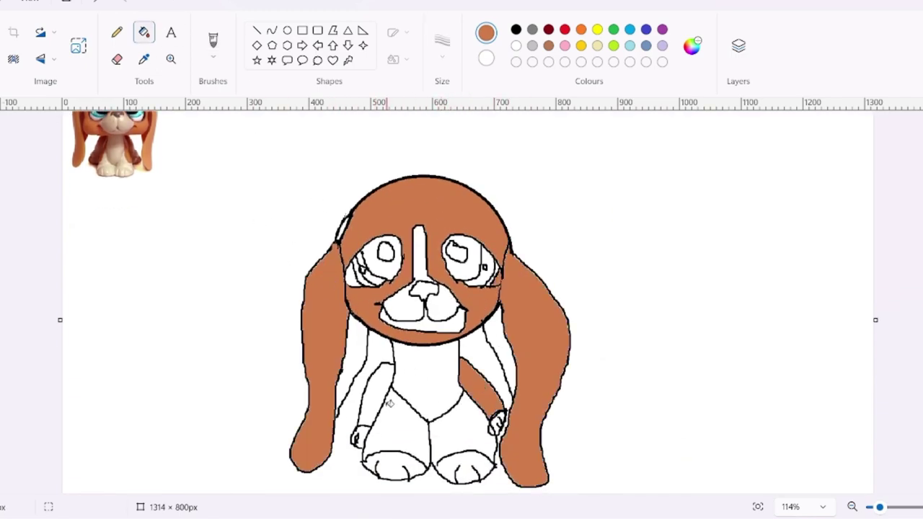
pyautogui.click(390, 404)
pyautogui.click(358, 436)
pyautogui.click(498, 422)
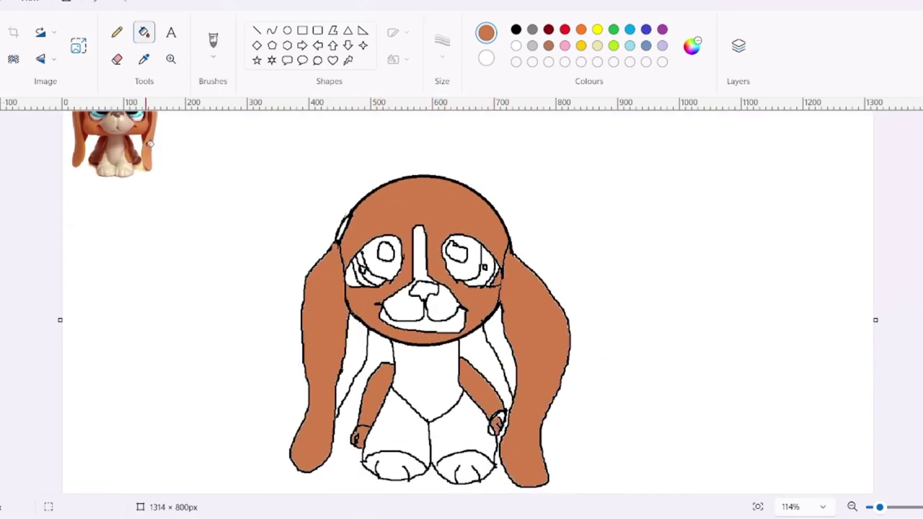
# Fill the forehead stripe, muzzle and chin with the beige sampled from the reference picture's light fur.
pyautogui.click(144, 59)
pyautogui.click(137, 152)
pyautogui.click(404, 307)
pyautogui.click(445, 308)
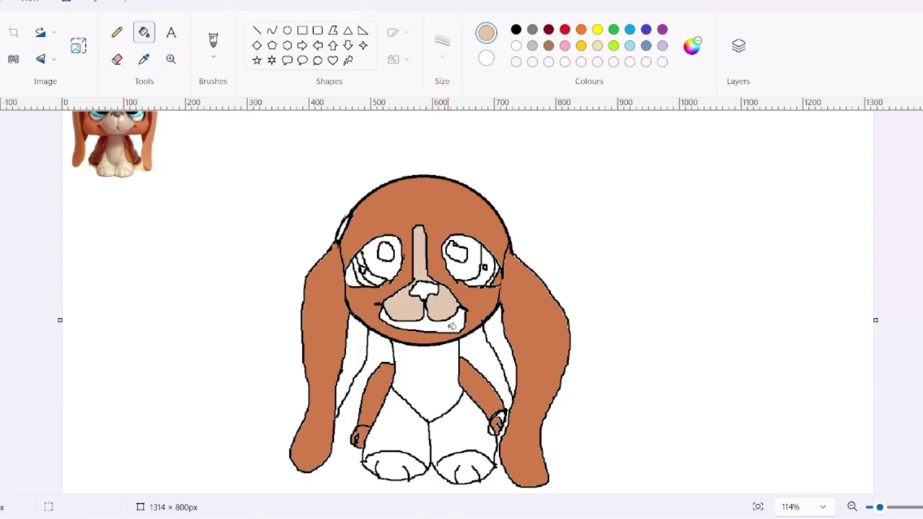
pyautogui.click(451, 326)
# Fill both pupils black and the nose with the grey-brown sampled from the reference's nose.
pyautogui.scroll(1, 451, 325)
pyautogui.scroll(-1, 451, 326)
pyautogui.click(516, 29)
pyautogui.click(371, 261)
pyautogui.click(476, 265)
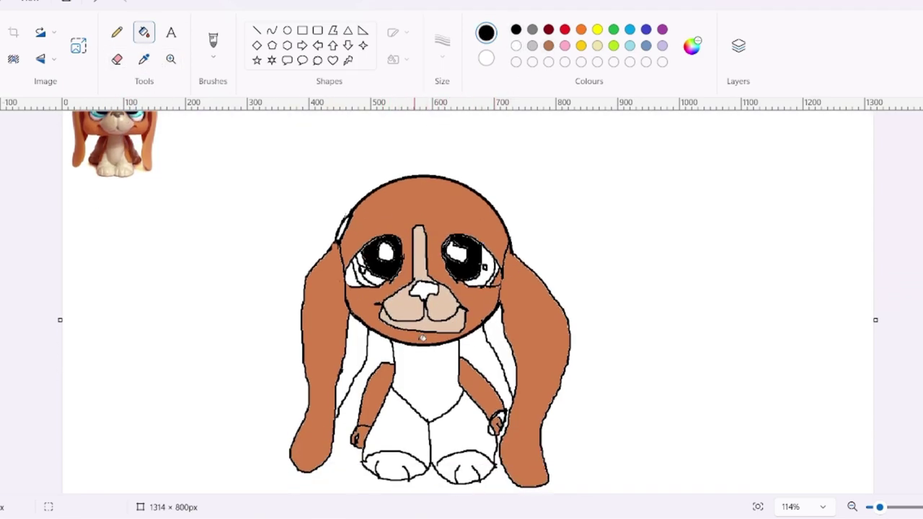
pyautogui.click(144, 59)
pyautogui.click(119, 114)
pyautogui.click(424, 288)
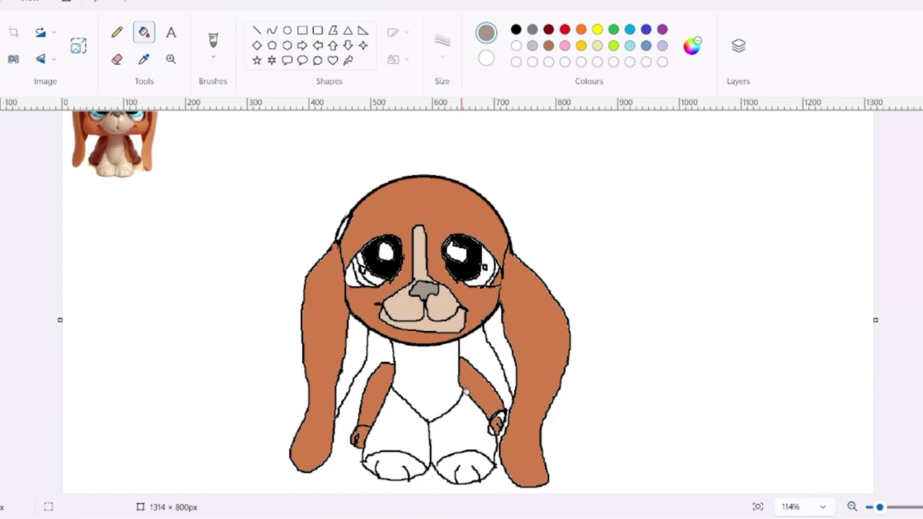
# Fill the chest, front legs and front paws with the muzzle's beige.
pyautogui.scroll(1, 293, 276)
pyautogui.click(143, 59)
pyautogui.click(385, 362)
pyautogui.scroll(-1, 404, 389)
pyautogui.click(426, 400)
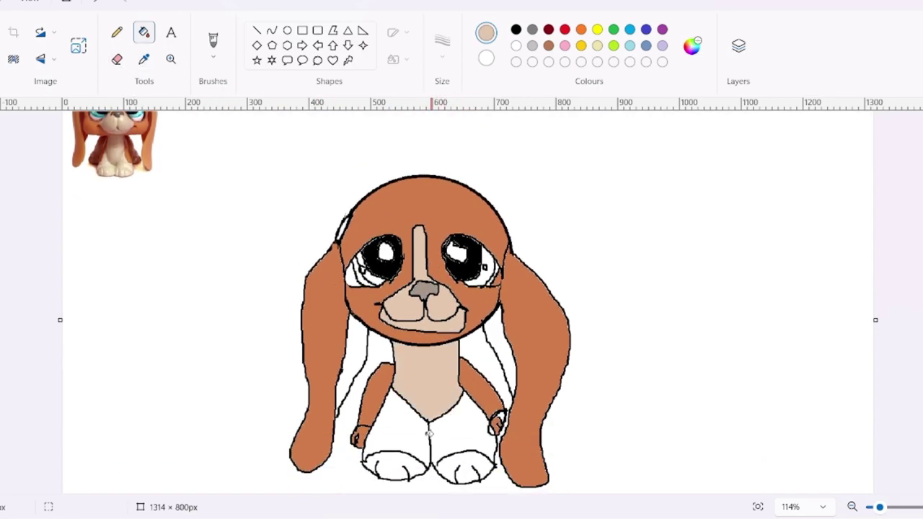
pyautogui.click(404, 432)
pyautogui.click(454, 432)
pyautogui.click(452, 465)
pyautogui.click(404, 465)
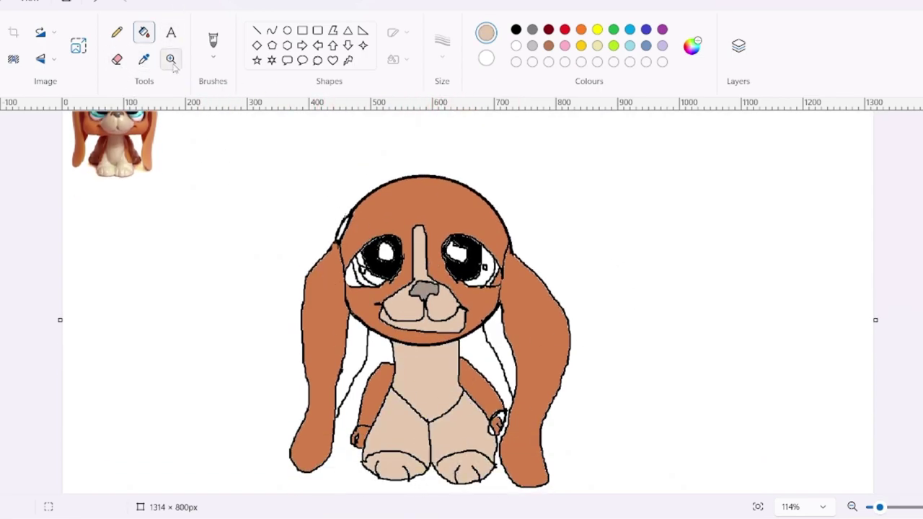
# Fill the left hind leg with the dark red-brown sampled from the reference picture.
pyautogui.click(143, 59)
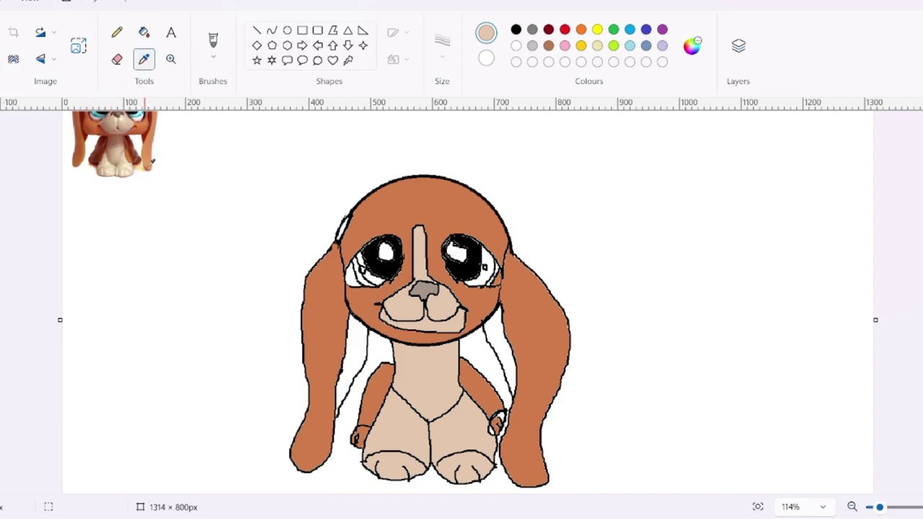
pyautogui.click(103, 131)
pyautogui.click(379, 391)
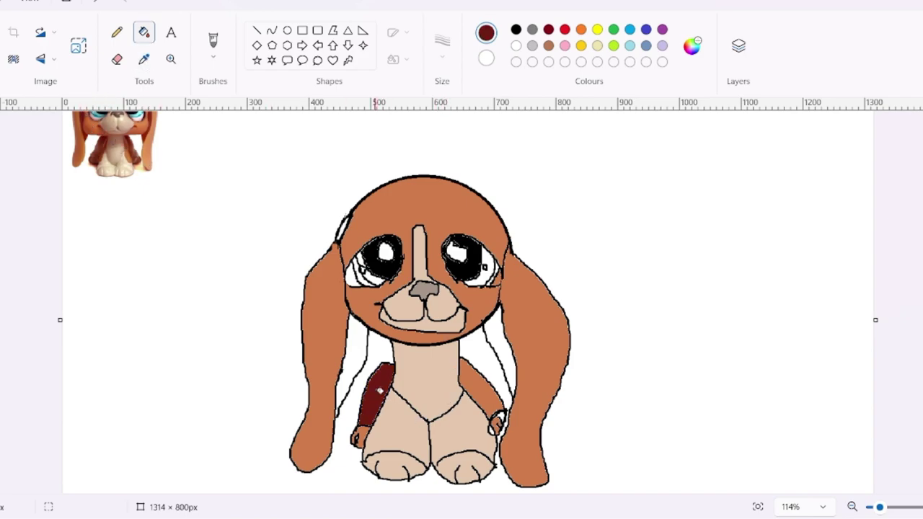
pyautogui.click(479, 369)
pyautogui.click(504, 419)
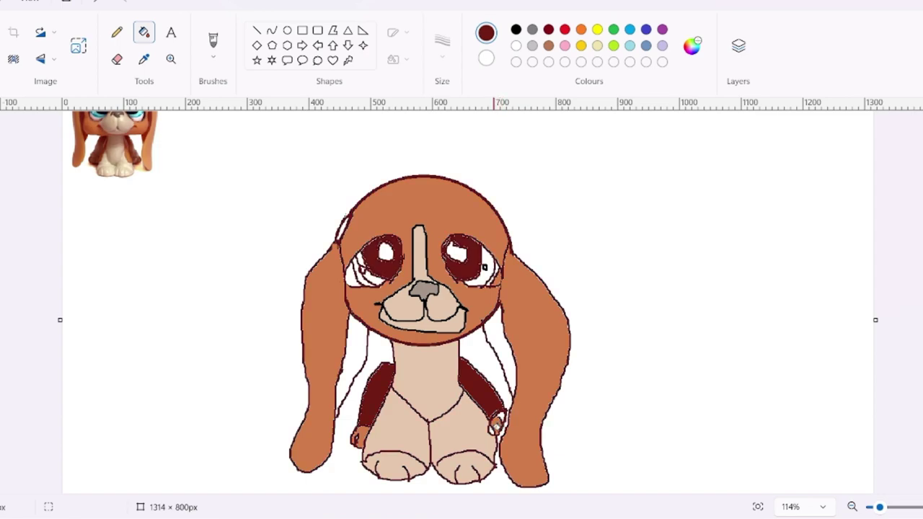
pyautogui.hotkey('ctrl', 'z')
pyautogui.hotkey('ctrl', 'z')
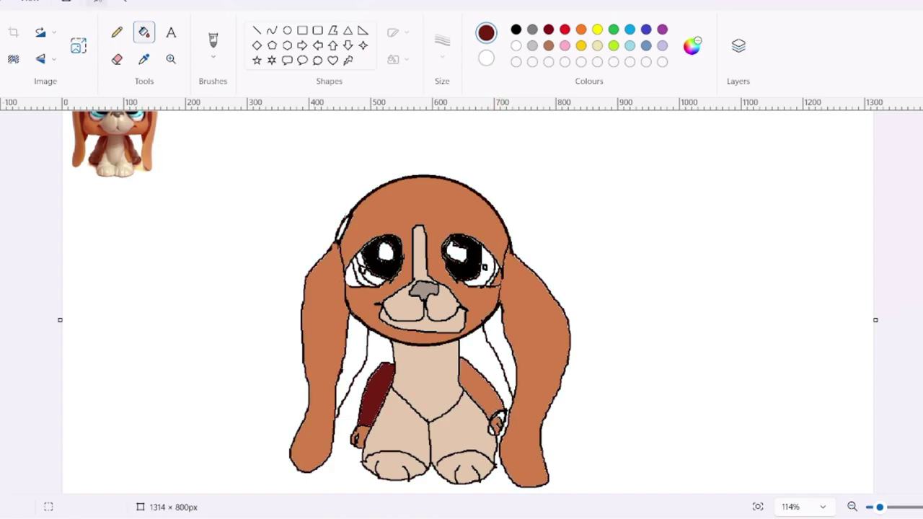
# Fill the right hind leg, both hind paws and the rear flaps of both ears with the dark red-brown.
pyautogui.click(503, 406)
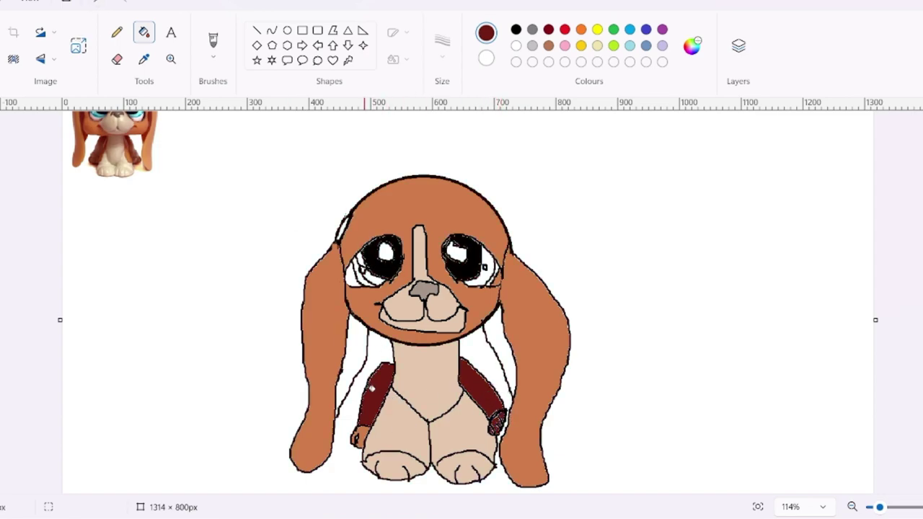
pyautogui.click(360, 436)
pyautogui.click(96, 2)
pyautogui.click(359, 437)
pyautogui.click(362, 352)
pyautogui.click(505, 350)
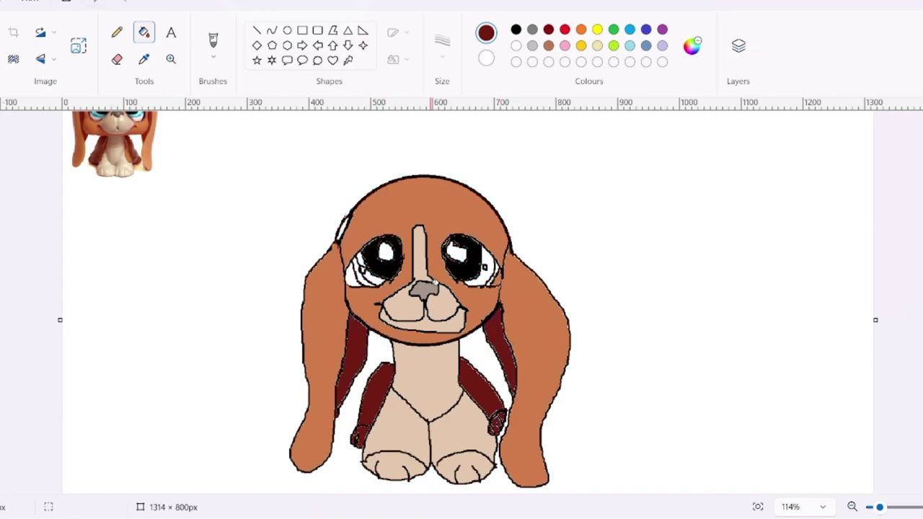
# Fill the inner iris areas of both eyes with the light cyan sampled from the reference's eye.
pyautogui.scroll(1, 434, 283)
pyautogui.scroll(-2, 442, 309)
pyautogui.scroll(2, 449, 315)
pyautogui.scroll(-1, 216, 348)
pyautogui.click(143, 59)
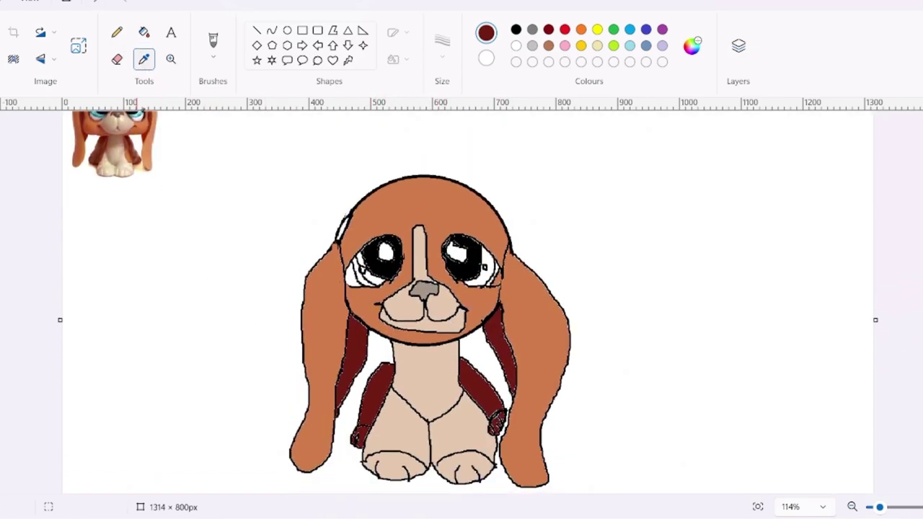
pyautogui.click(129, 114)
pyautogui.click(486, 268)
pyautogui.click(365, 259)
pyautogui.click(102, 4)
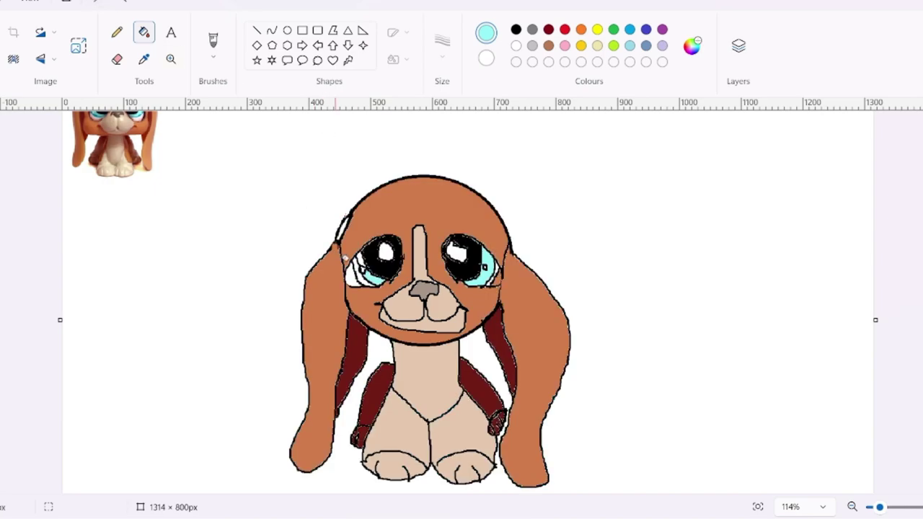
# Fill the outer iris bands of both eyes with the darker teal sampled from the reference's eye.
pyautogui.scroll(1, 354, 258)
pyautogui.click(143, 58)
pyautogui.click(141, 171)
pyautogui.click(360, 333)
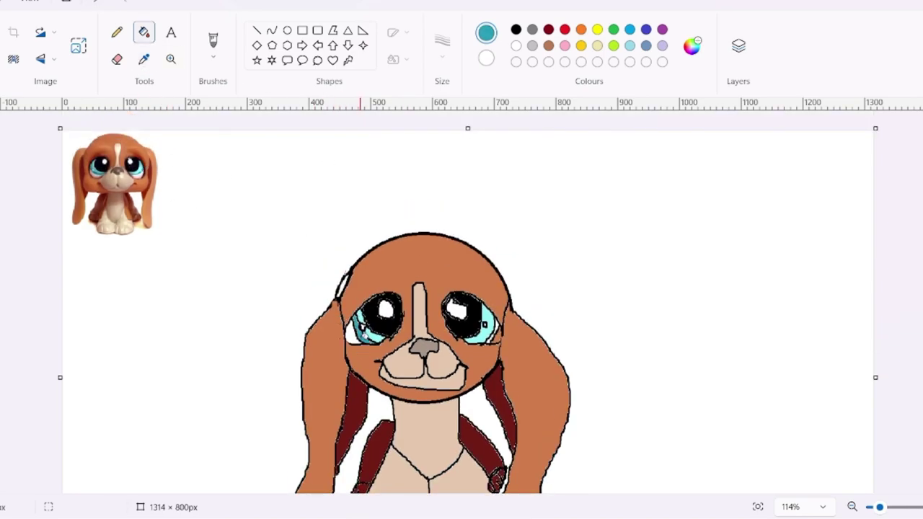
pyautogui.click(495, 338)
pyautogui.click(102, 4)
pyautogui.click(494, 340)
pyautogui.click(101, 4)
pyautogui.moveTo(880, 507); pyautogui.dragTo(905, 507)
pyautogui.scroll(-2, 522, 360)
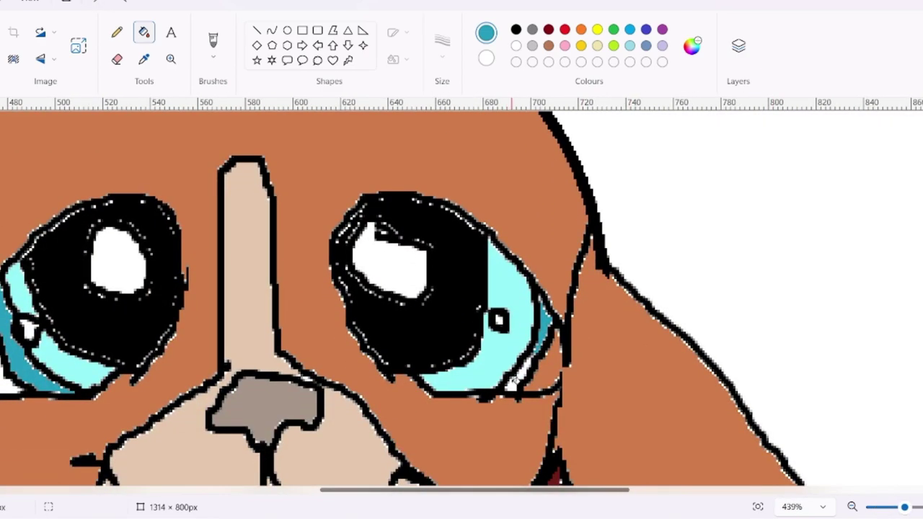
# Close the gap in the outline at the right eye's outer edge with a black brush stroke.
pyautogui.click(213, 41)
pyautogui.click(516, 30)
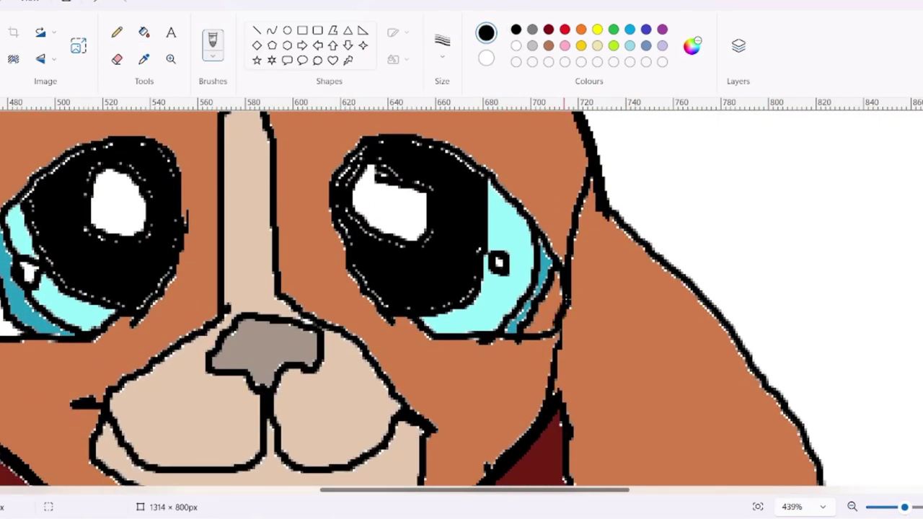
pyautogui.scroll(-1, 563, 310)
pyautogui.scroll(1, 206, 247)
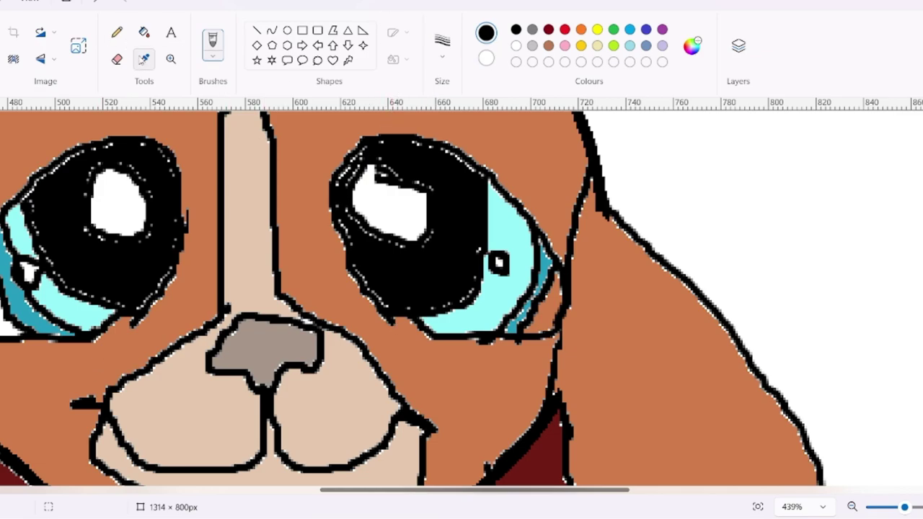
# Fill the outer corner of the right eye with white.
pyautogui.click(143, 31)
pyautogui.click(486, 57)
pyautogui.click(486, 37)
pyautogui.click(516, 46)
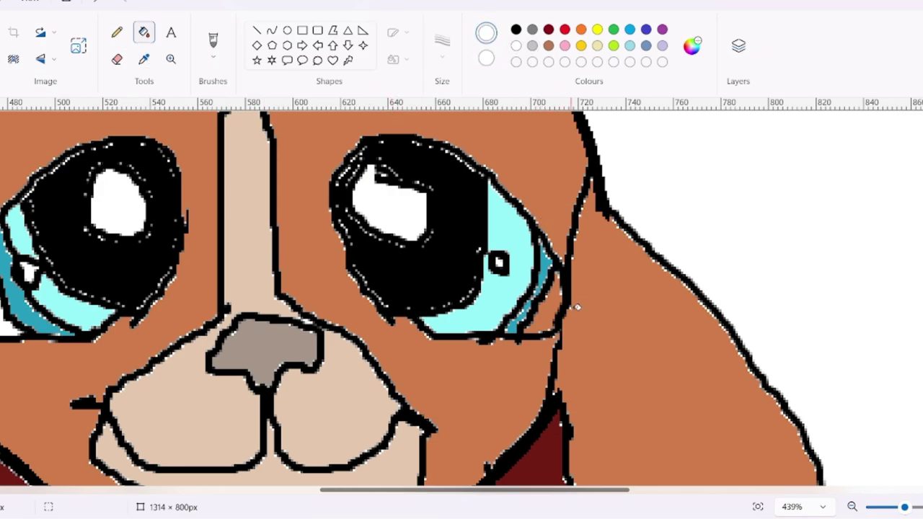
pyautogui.click(549, 313)
# Show the whole coloured basset hound drawing in full-screen view.
pyautogui.scroll(-2, 570, 330)
pyautogui.moveTo(905, 508); pyautogui.dragTo(877, 508)
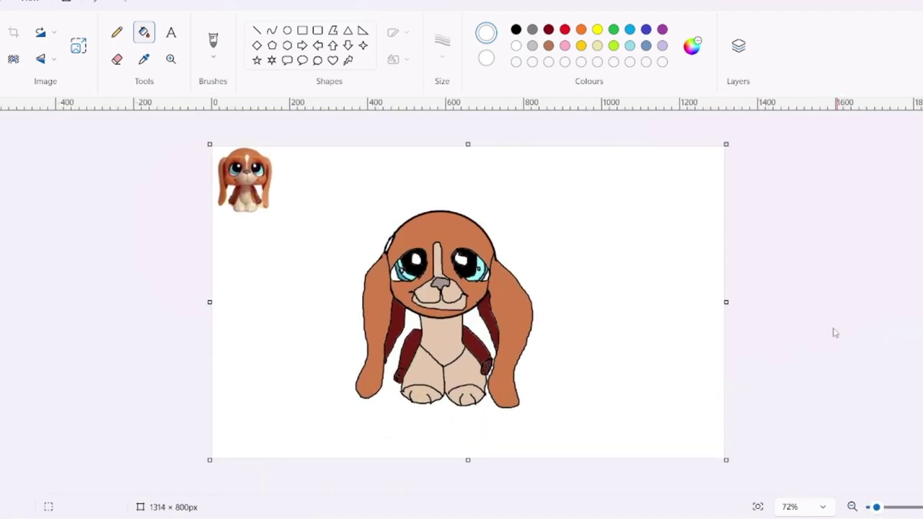
pyautogui.click(4, 1)
pyautogui.press('F11')
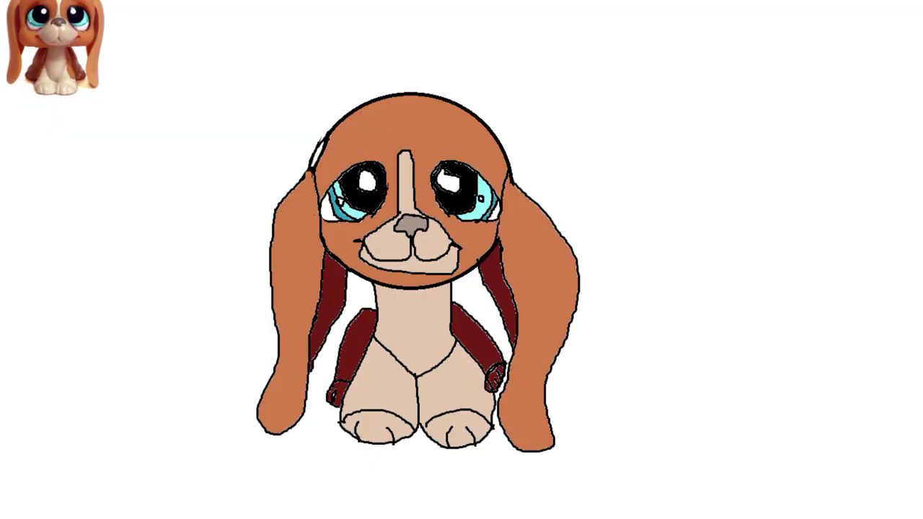